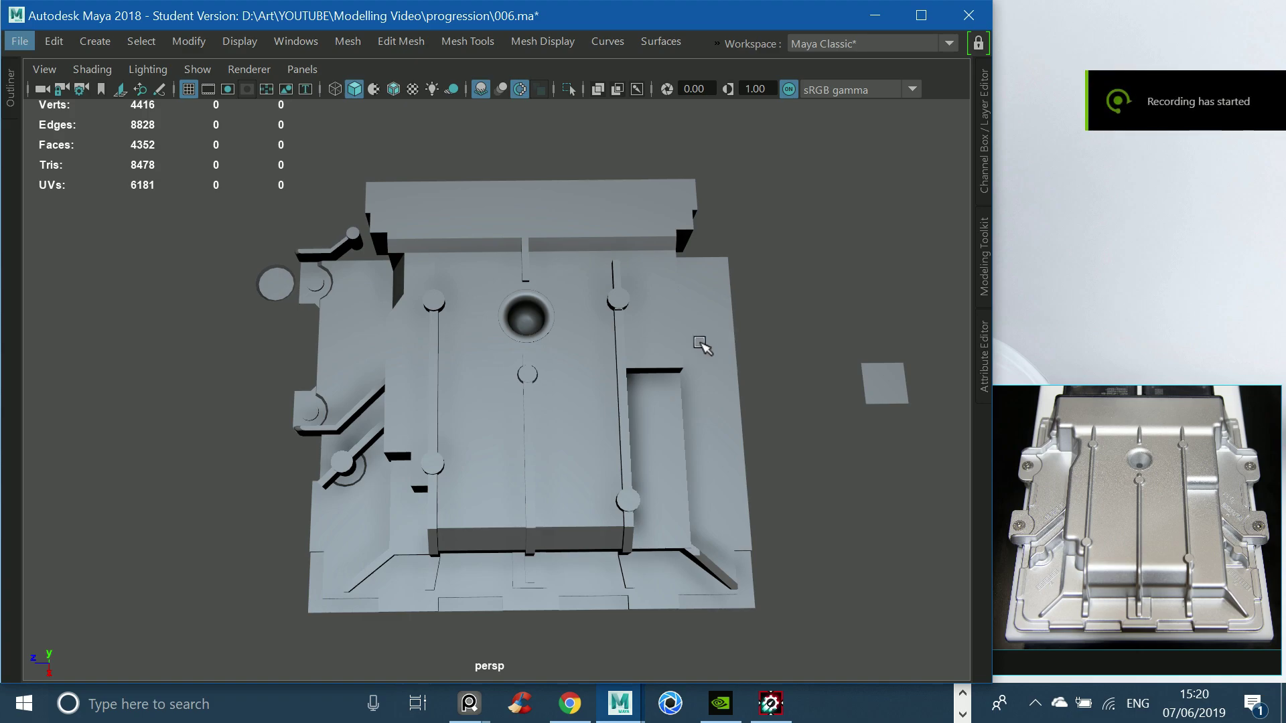
Select the lid's outer wall vertices and frame the small pad on the front wall.
click(526, 327)
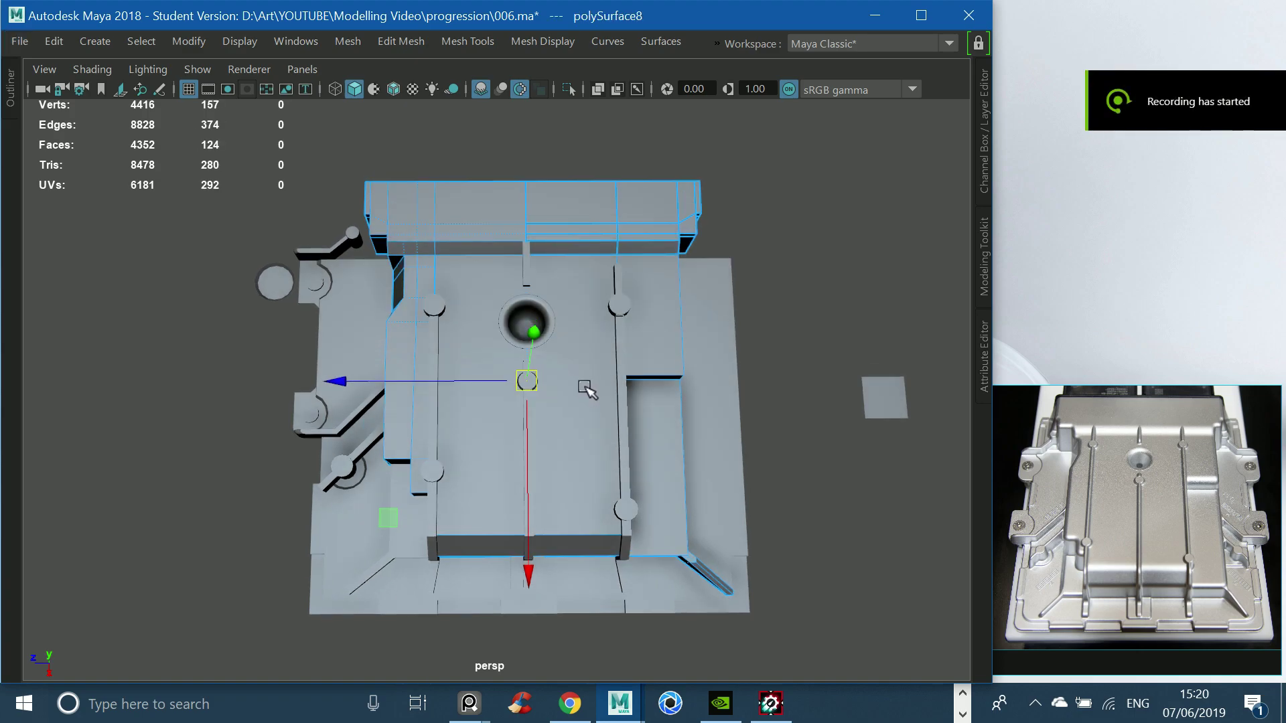
alt+drag(585, 389, 578, 388)
right_drag(359, 368, 352, 385)
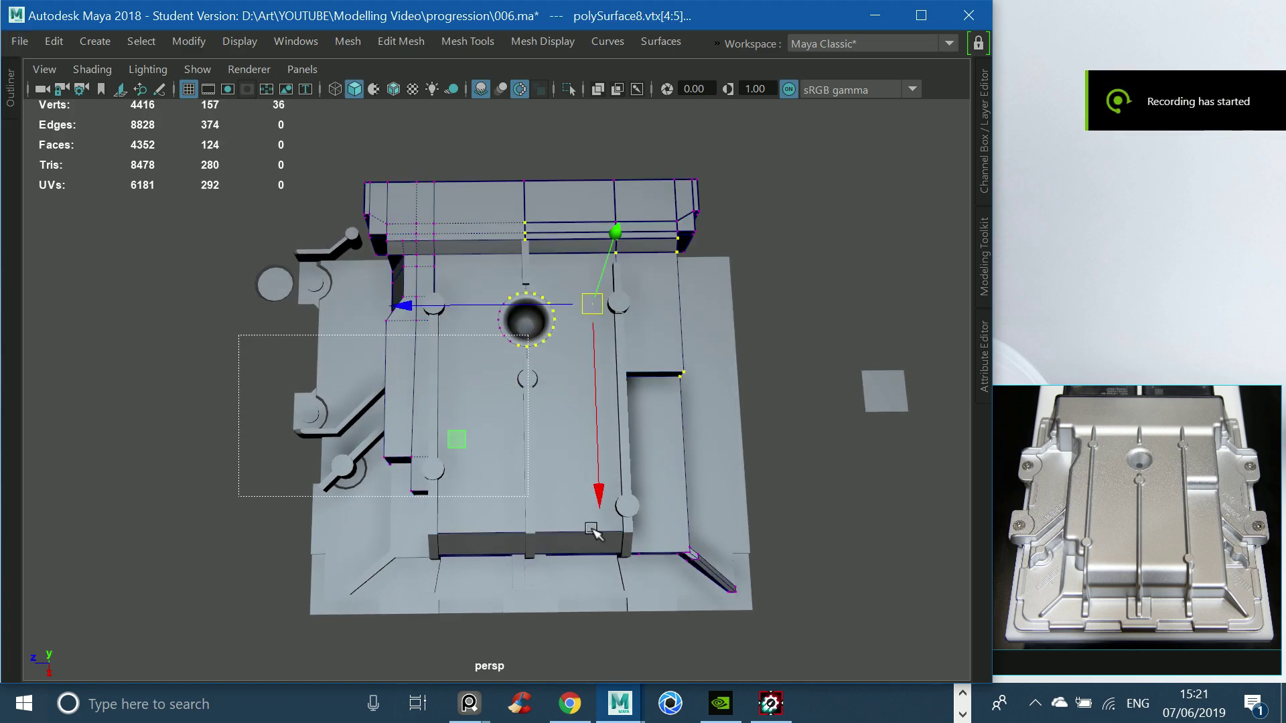
mouse_move(592, 529)
shift+mouse_down()
mouse_move(483, 382)
mouse_move(305, 307)
mouse_move(751, 566)
mouse_move(587, 571)
mouse_move(581, 603)
mouse_move(560, 596)
shift+mouse_up()
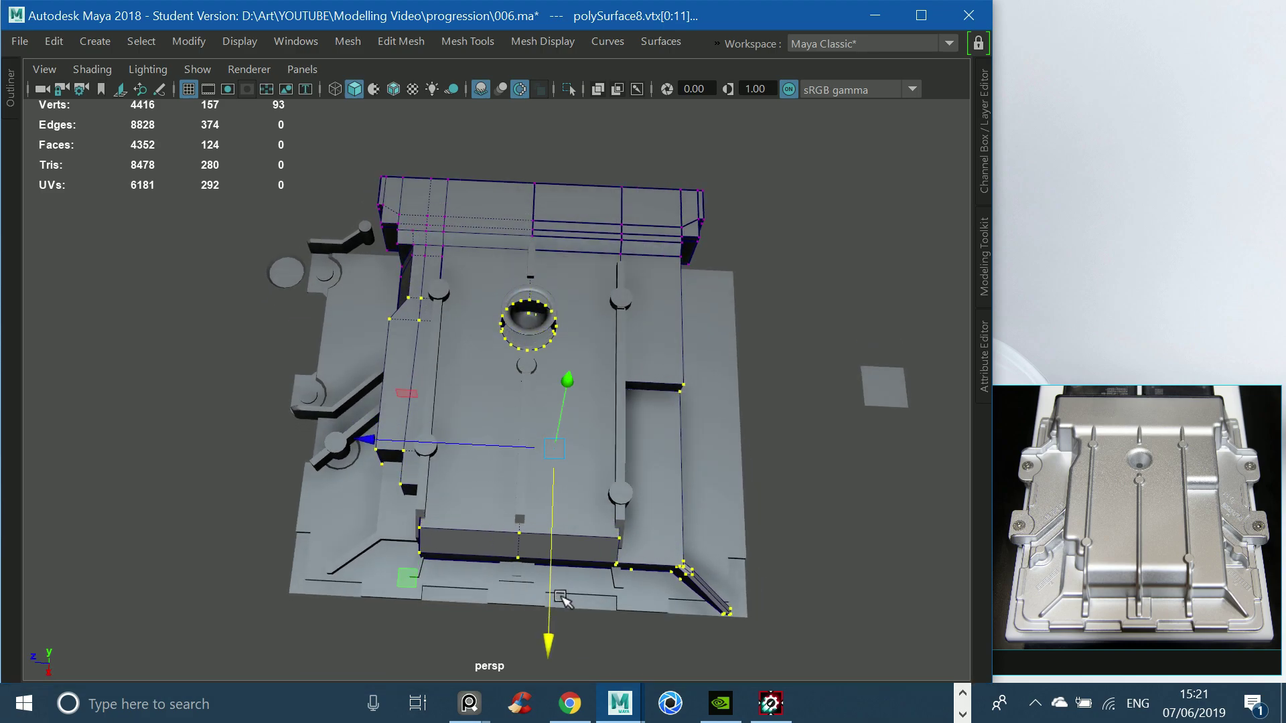
click(561, 599)
key(f)
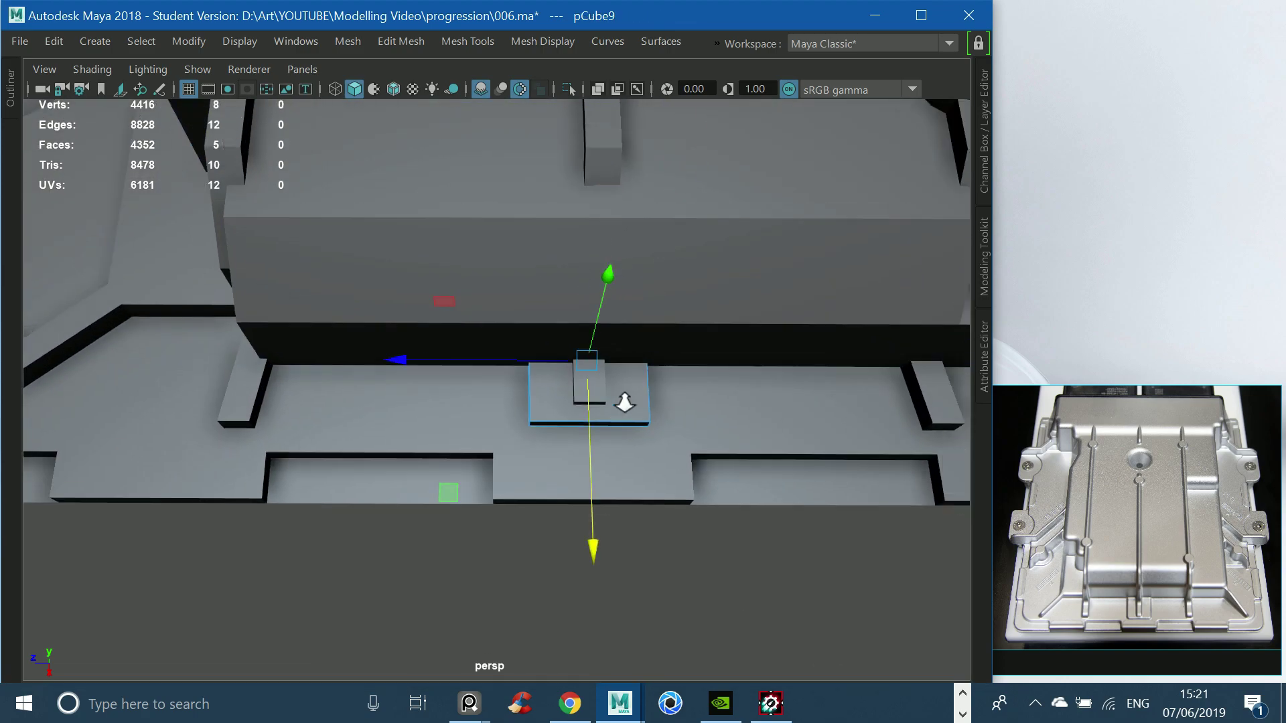
Undo the earlier front-wall move and return to whole-object selection.
alt+drag(625, 402, 537, 442)
alt+drag(401, 365, 264, 359)
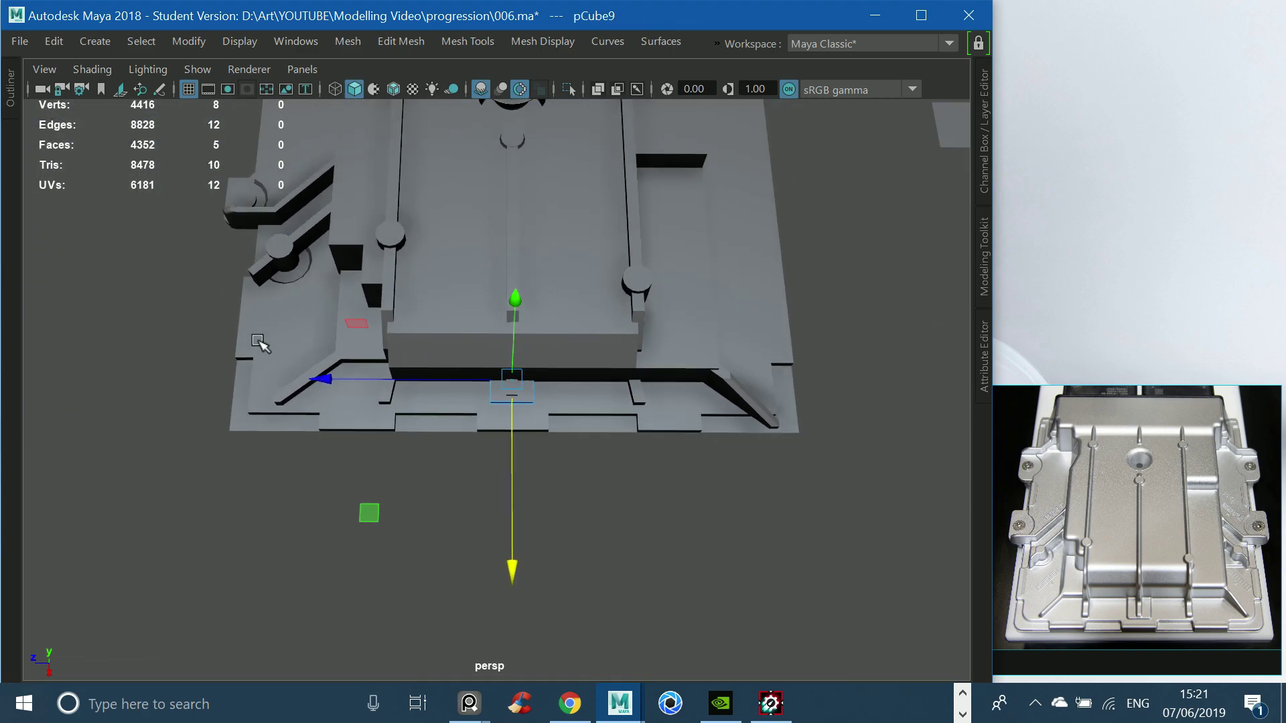
alt+drag(395, 348, 426, 429)
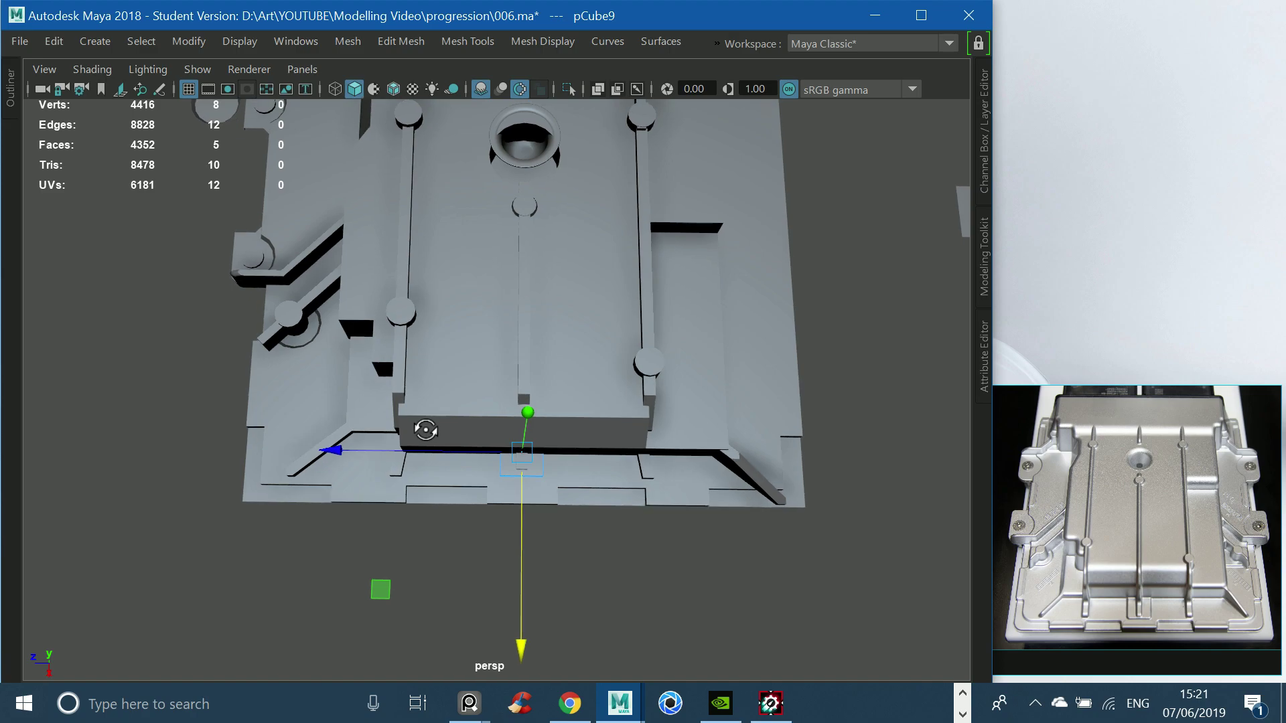
key(ctrl+z)
key(ctrl+z)
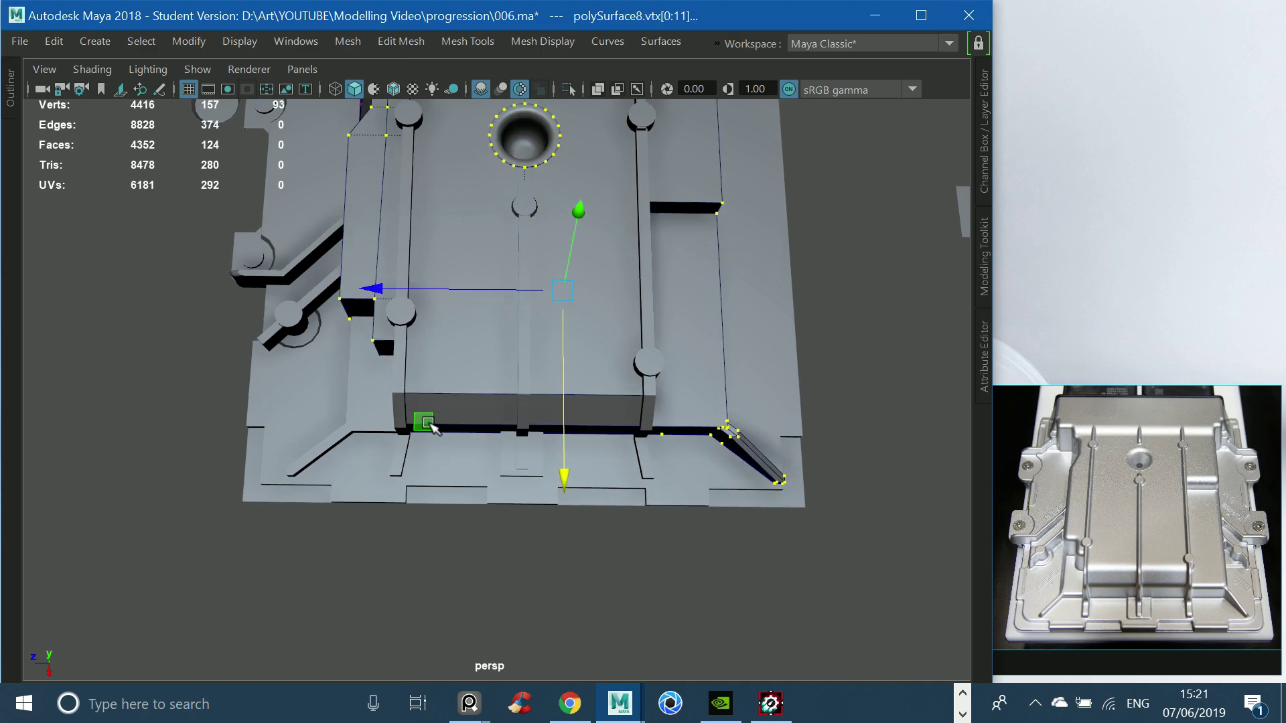
key(F8)
mouse_move(429, 423)
alt+mouse_down()
mouse_move(260, 159)
mouse_move(732, 658)
alt+mouse_up()
Combine all lid parts into one mesh and switch to vertex editing.
click(348, 41)
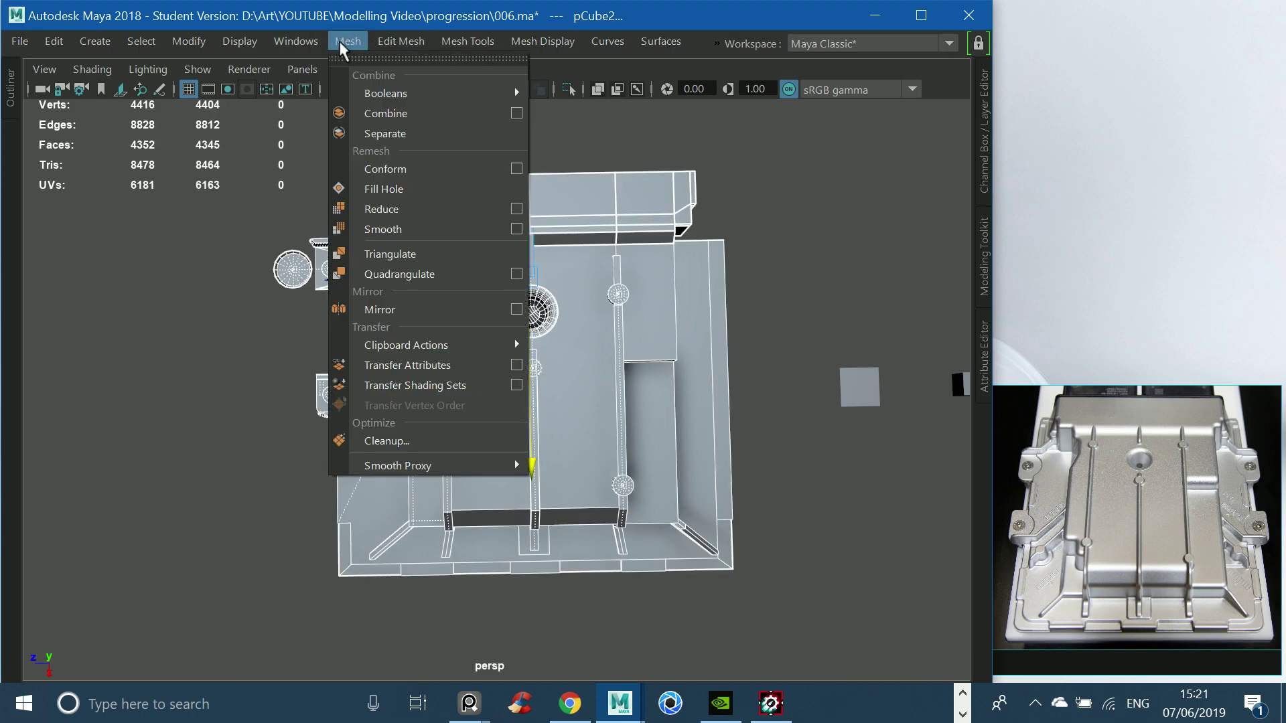
click(382, 112)
alt+drag(577, 324, 597, 376)
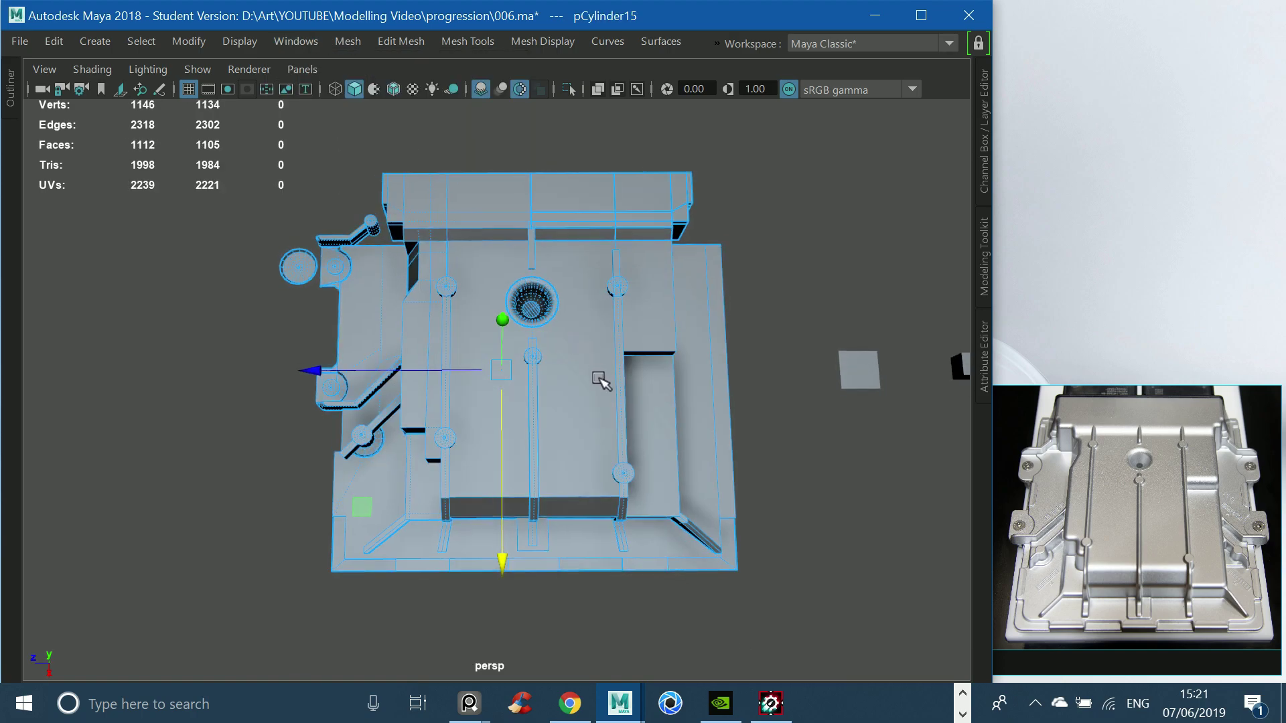
key(F9)
key(F8)
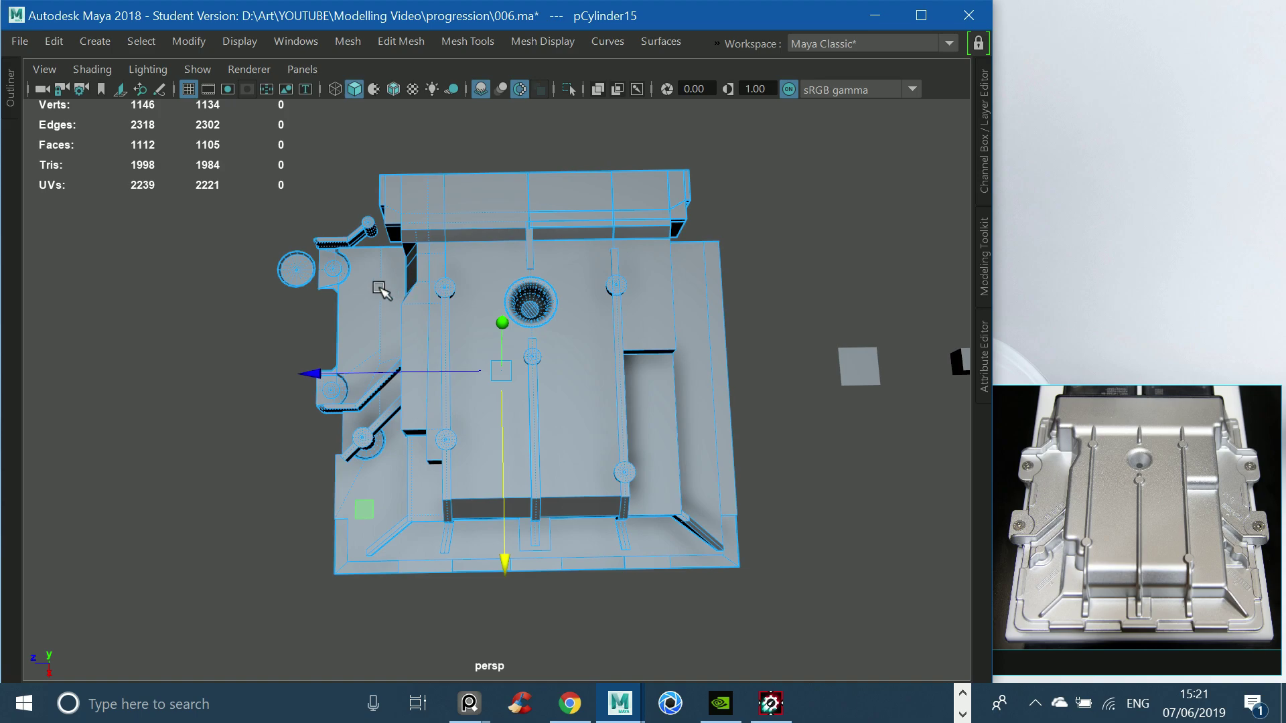
key(F9)
click(275, 337)
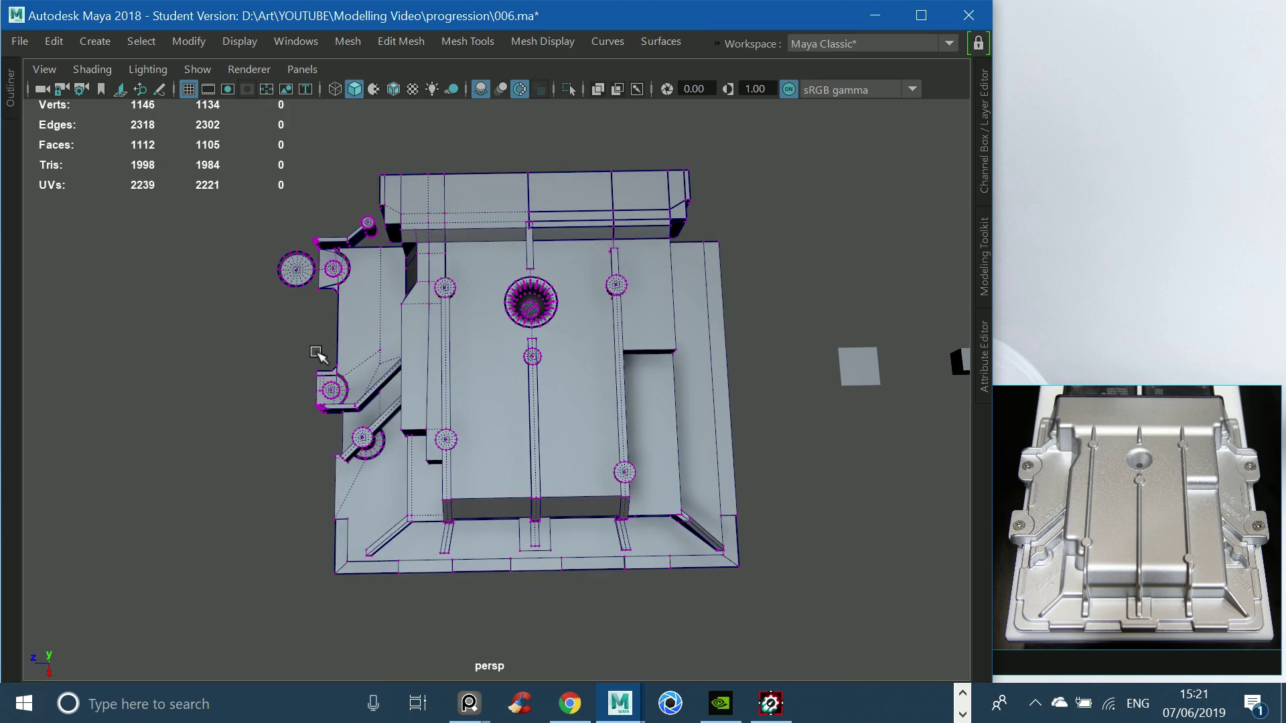
alt+drag(372, 296, 396, 281)
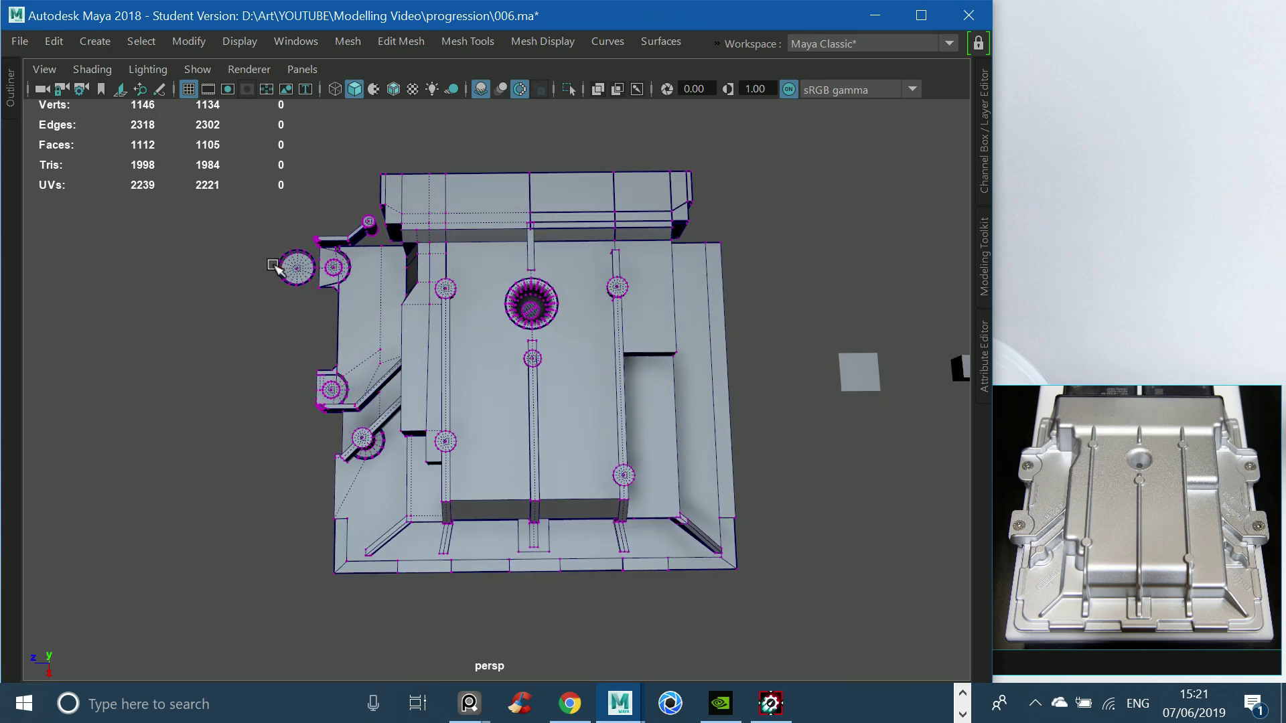
Select the lid's lower vertices, excluding the top ones, and push them toward the front.
mouse_move(254, 262)
mouse_down()
mouse_move(448, 313)
mouse_move(375, 305)
mouse_up()
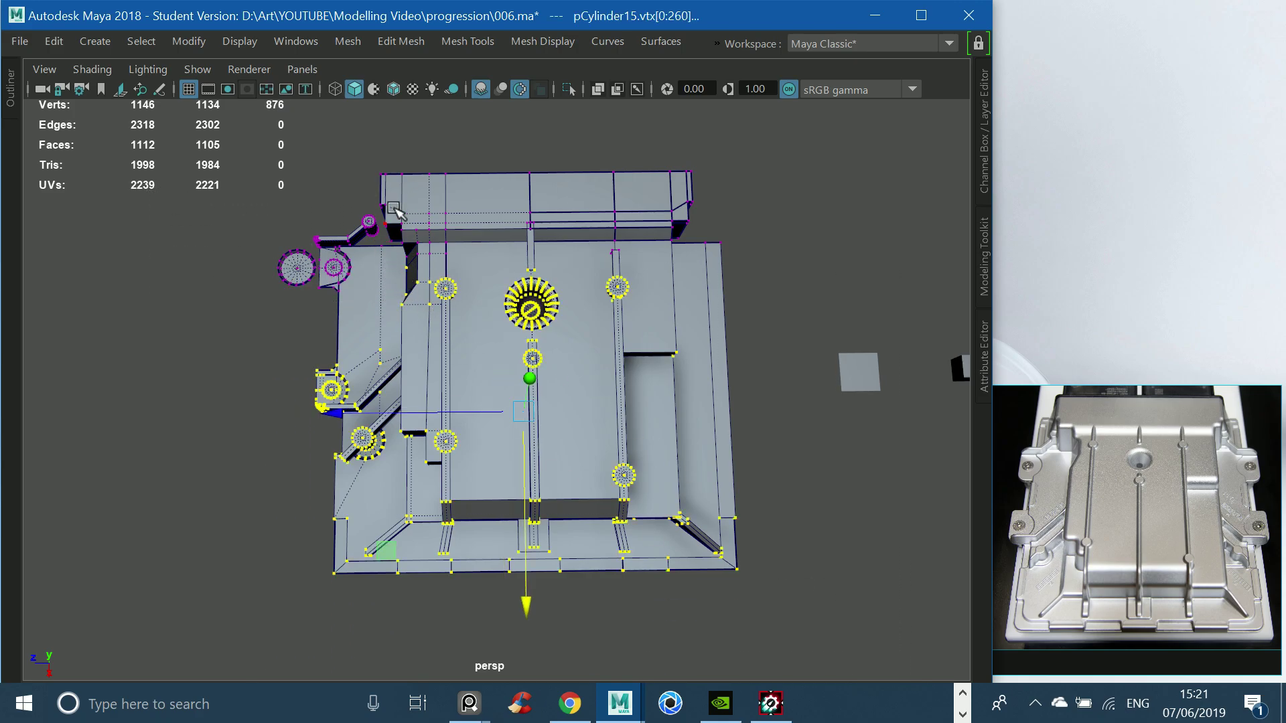
scroll(577, 380, up, 5)
ctrl+drag(396, 258, 432, 284)
scroll(432, 283, down, 5)
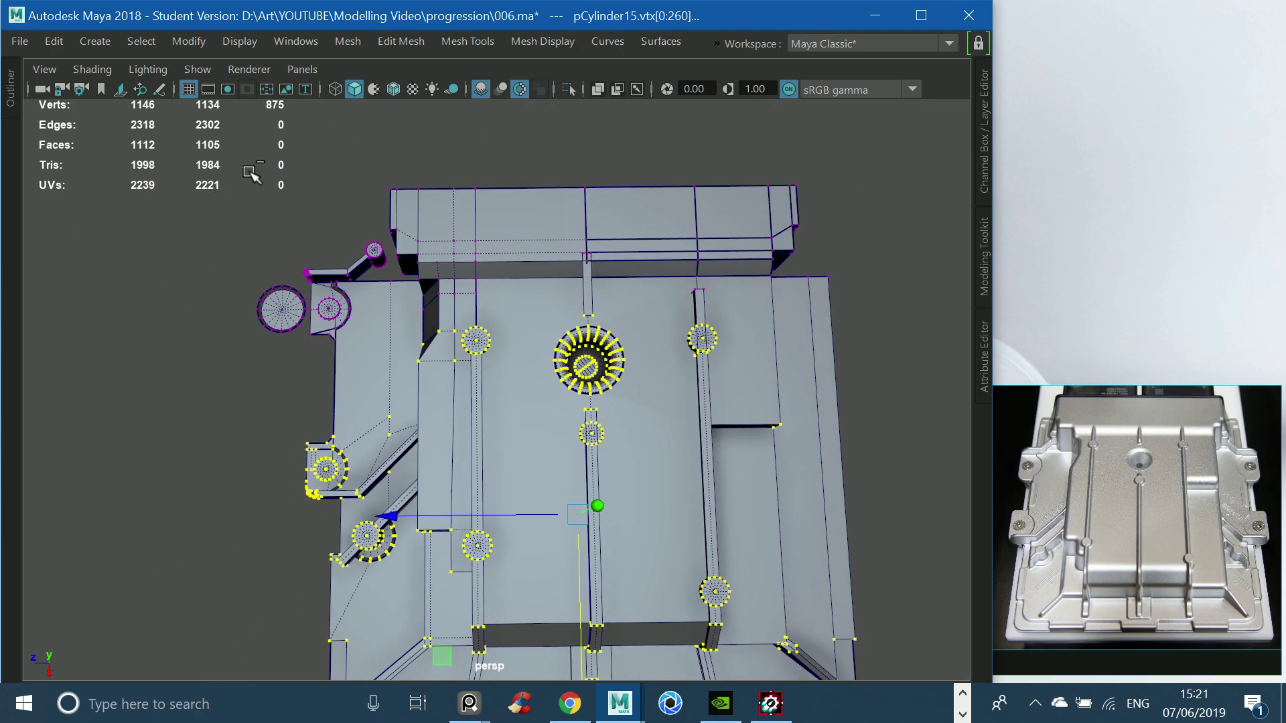
ctrl+drag(242, 168, 945, 307)
scroll(576, 348, down, 3)
scroll(576, 349, down, 1)
scroll(514, 476, up, 2)
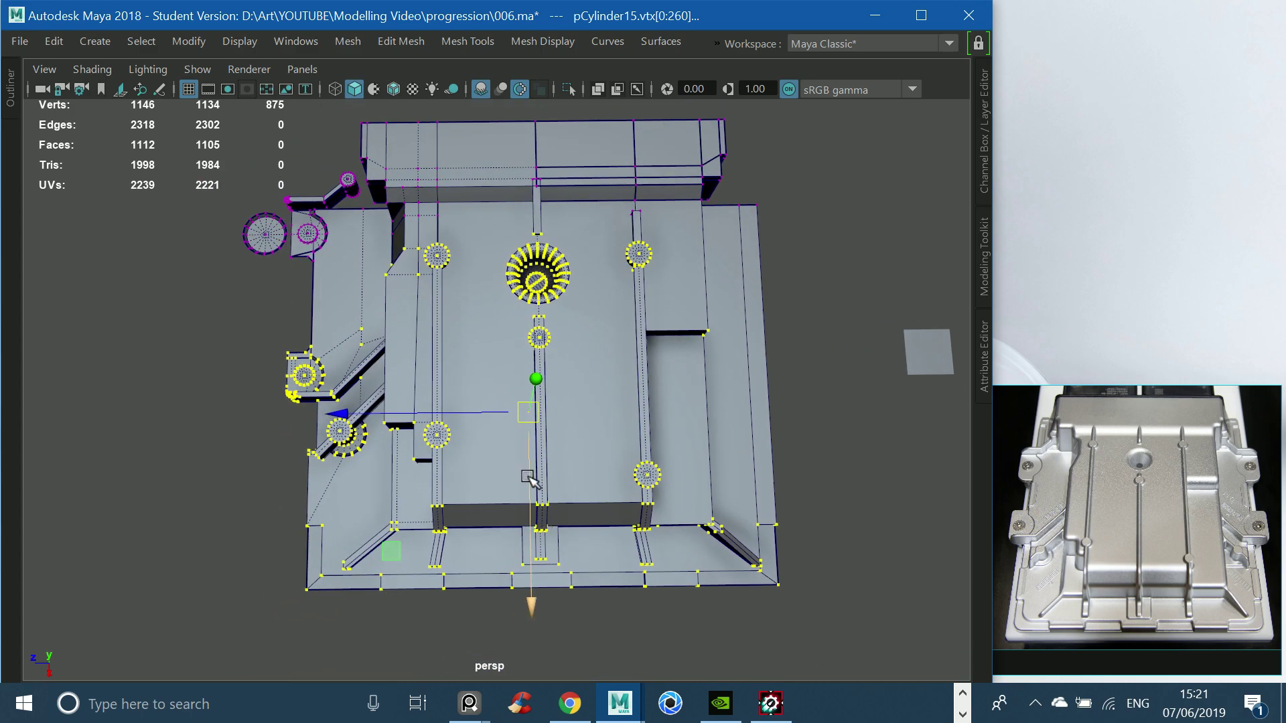
drag(529, 477, 534, 485)
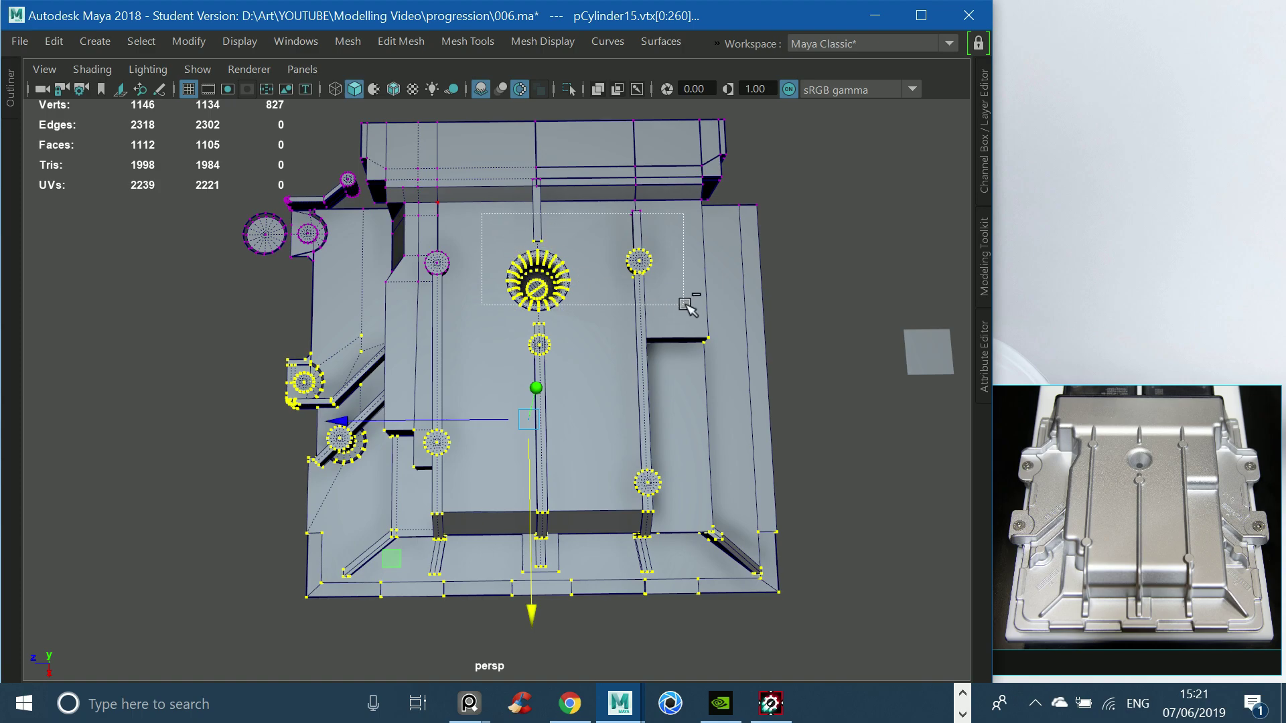
Deselect the centre hole and upper post vertices, then push the rest further forward.
ctrl+drag(684, 304, 675, 316)
drag(536, 488, 540, 514)
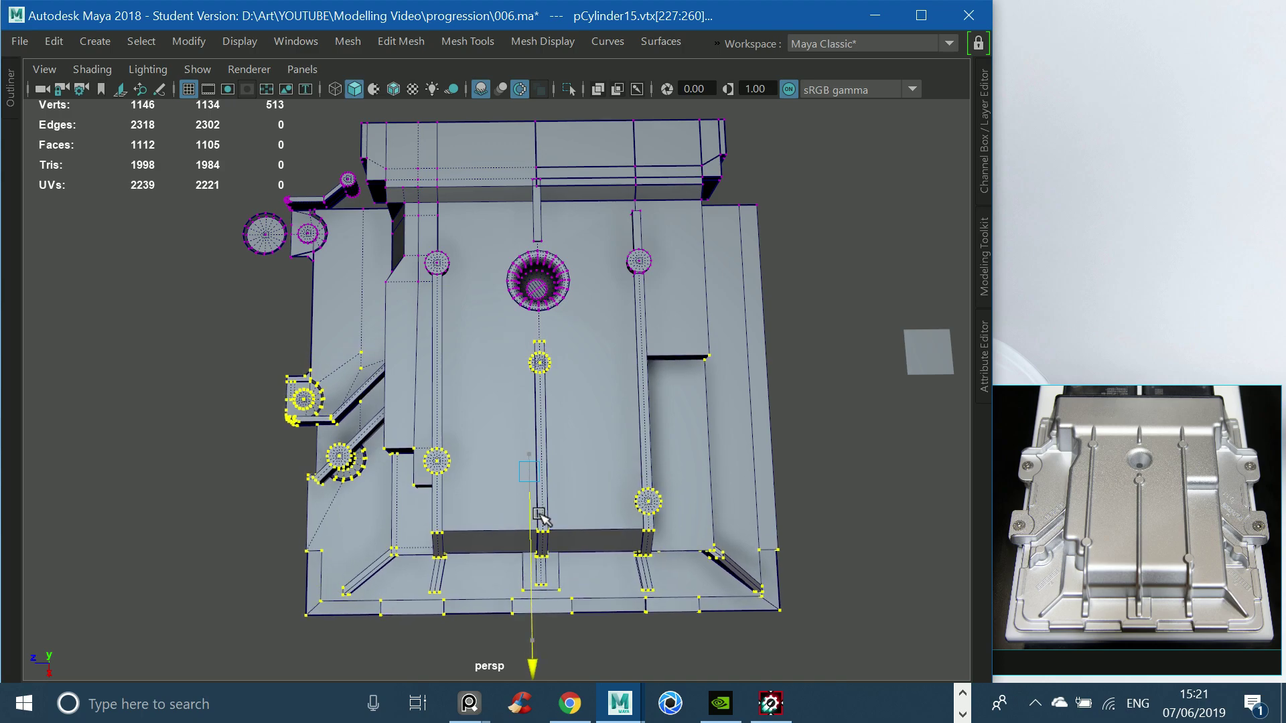
scroll(570, 367, up, 1)
scroll(600, 375, up, 1)
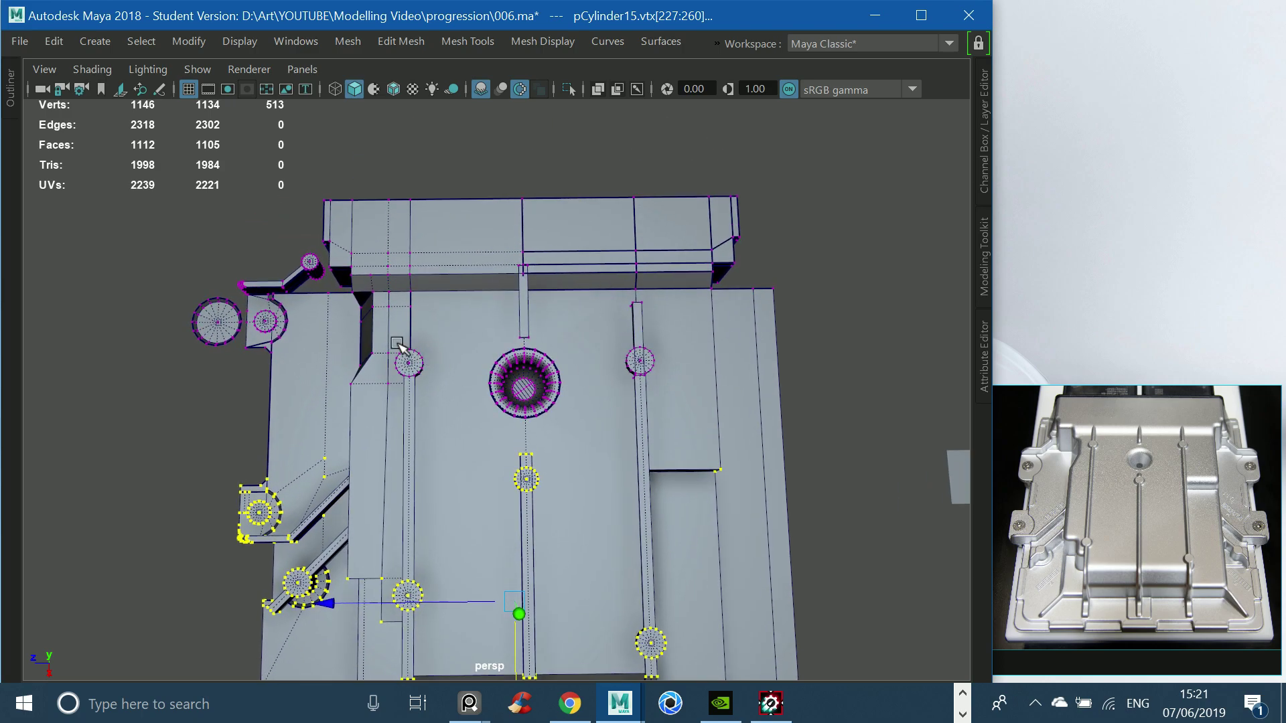
right_drag(413, 392, 563, 258)
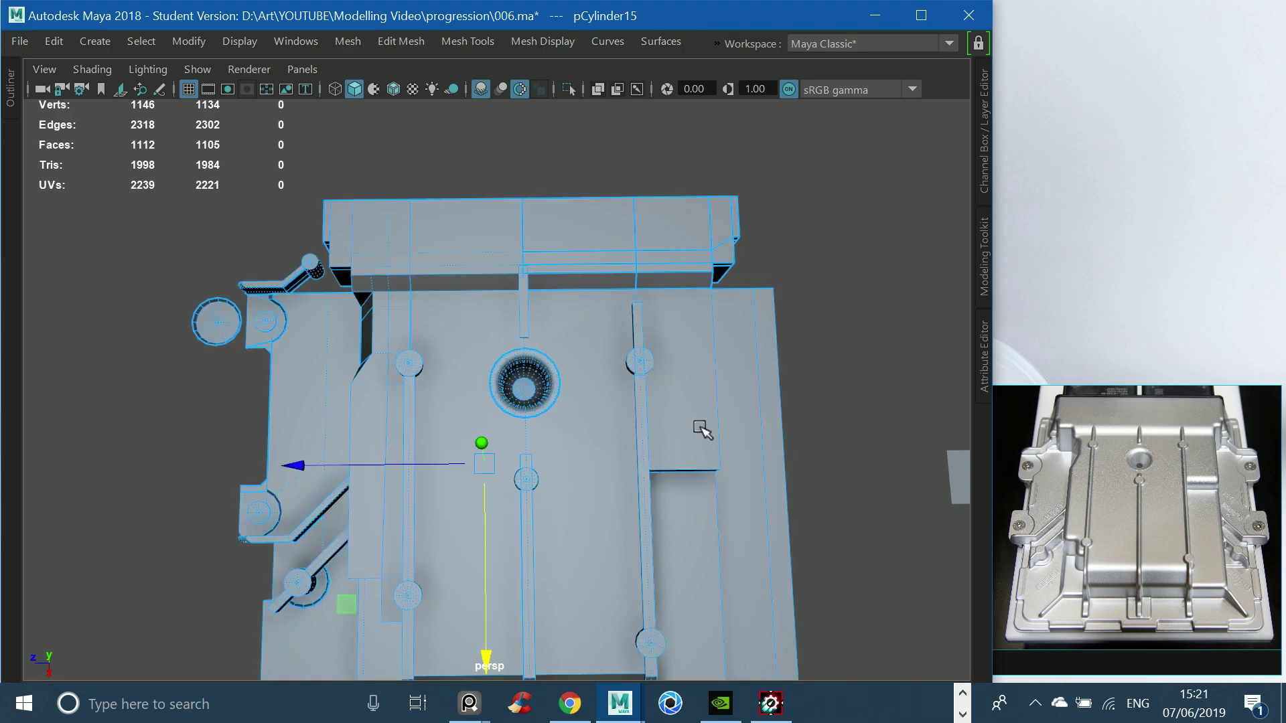
Separate the lid mesh back into individual parts.
mouse_move(700, 429)
alt+right_down()
mouse_move(732, 357)
mouse_move(661, 324)
mouse_move(614, 427)
alt+right_up()
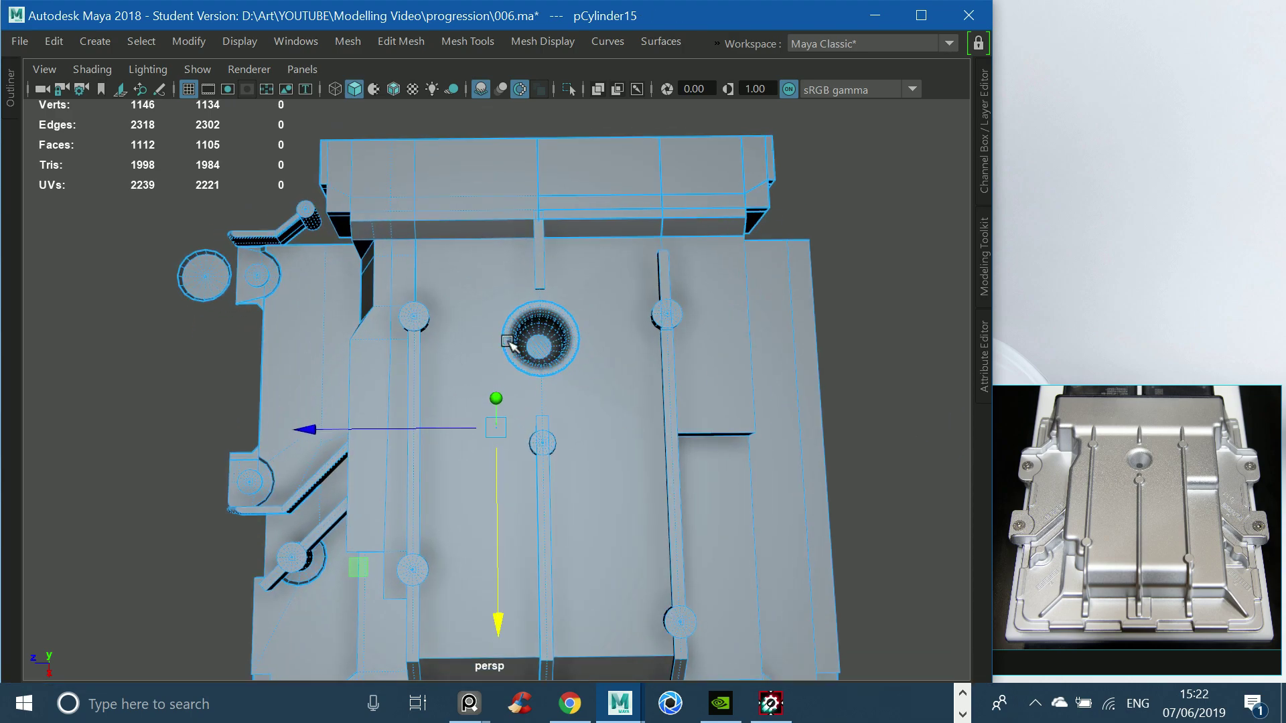
click(347, 41)
click(375, 133)
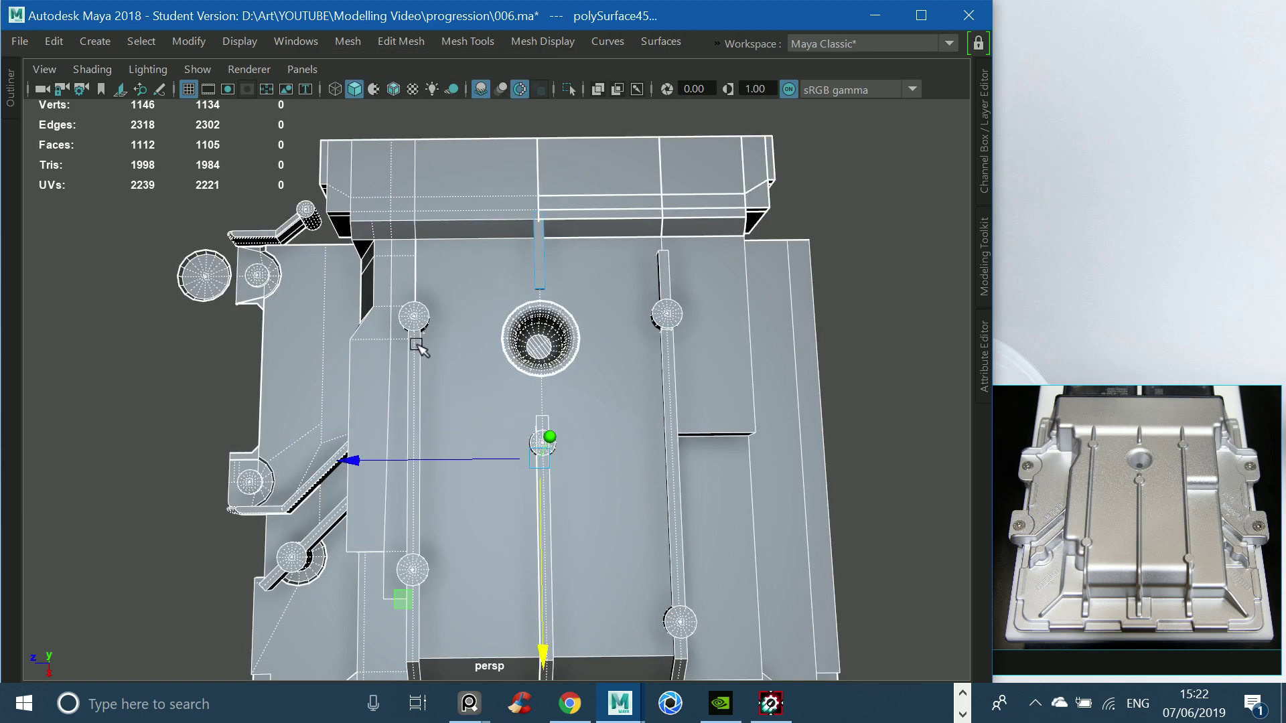
key(F9)
drag(382, 288, 504, 354)
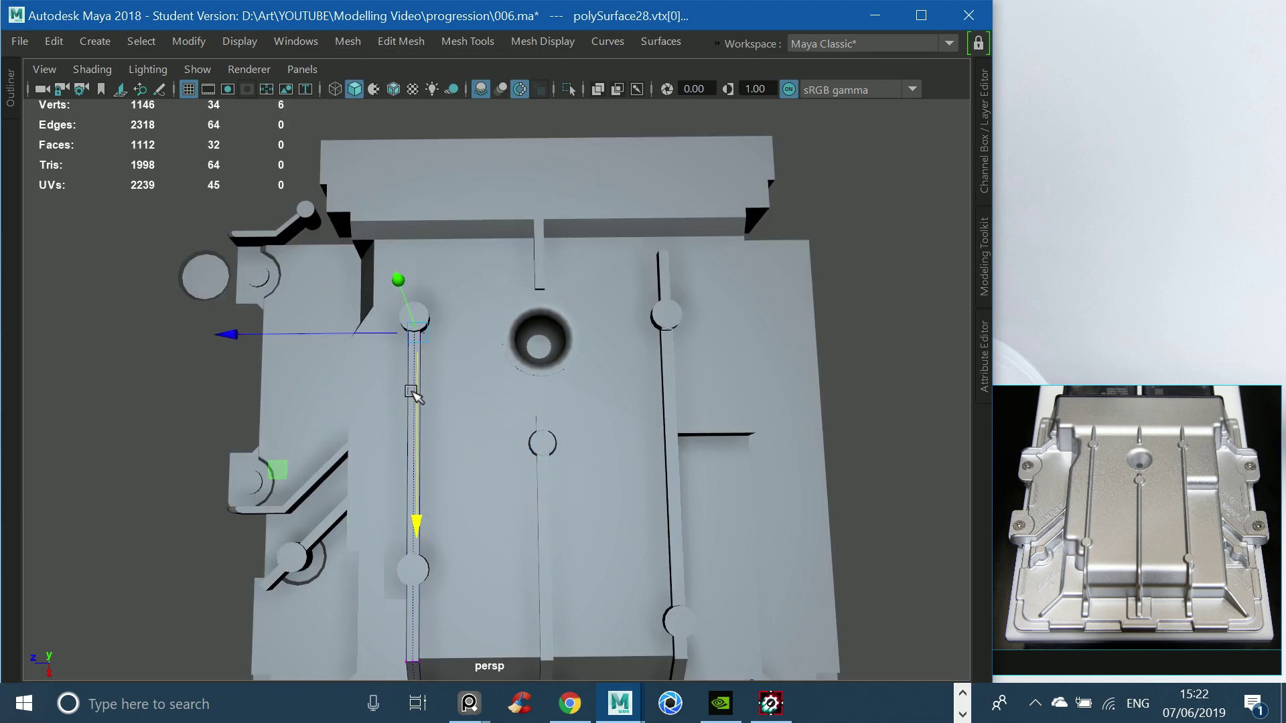
right_drag(570, 329, 570, 290)
Combine the left and right rails into one mesh and select their top vertices.
click(672, 348)
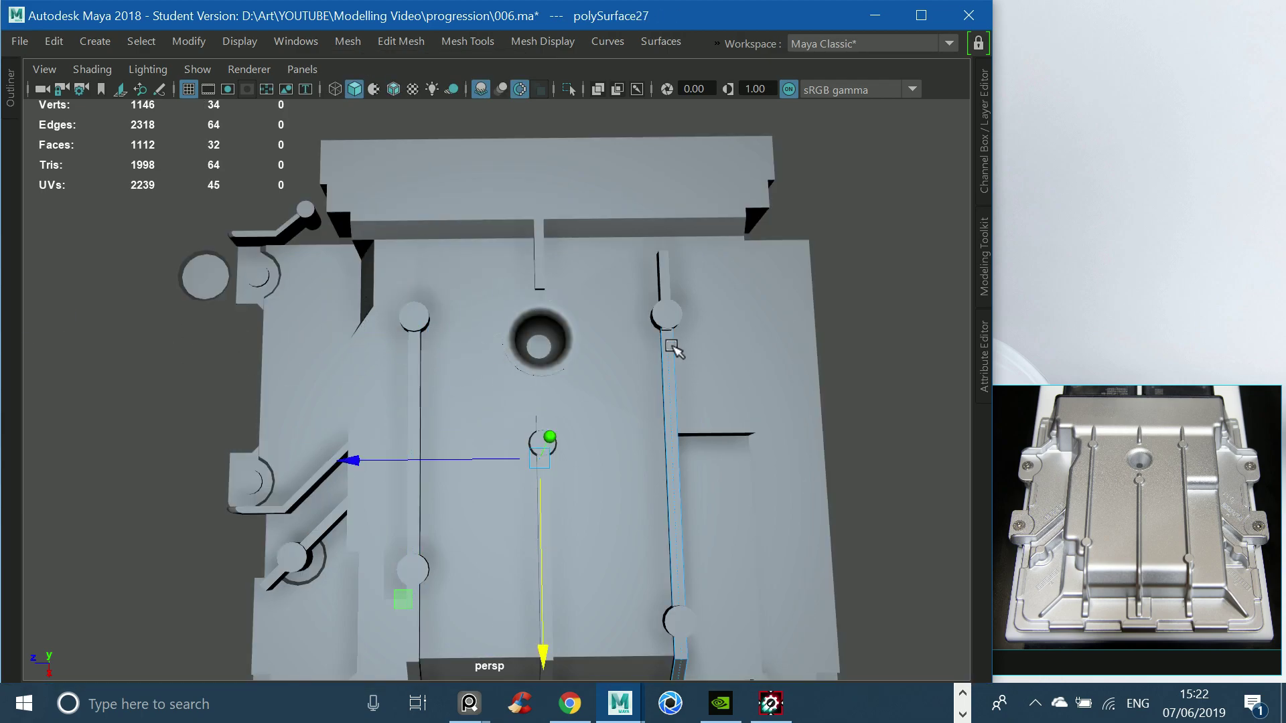
shift+click(432, 355)
click(348, 41)
click(367, 114)
right_drag(141, 377, 22, 362)
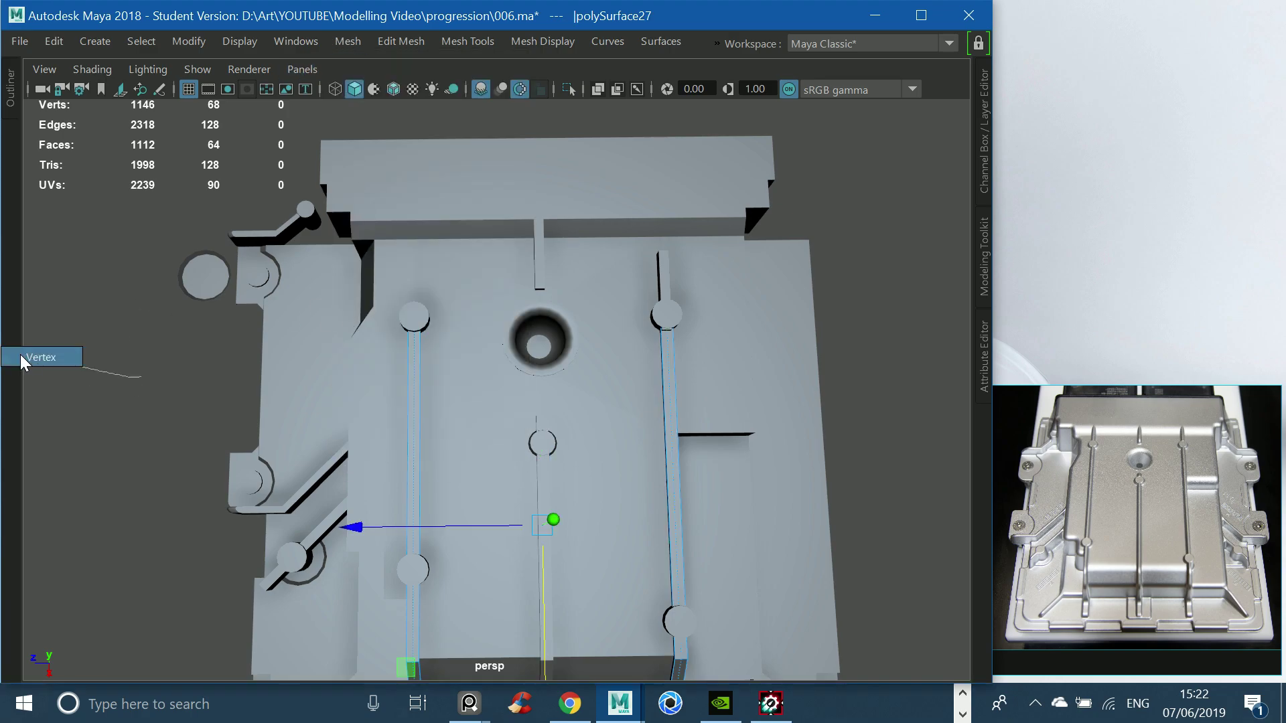
drag(288, 227, 842, 402)
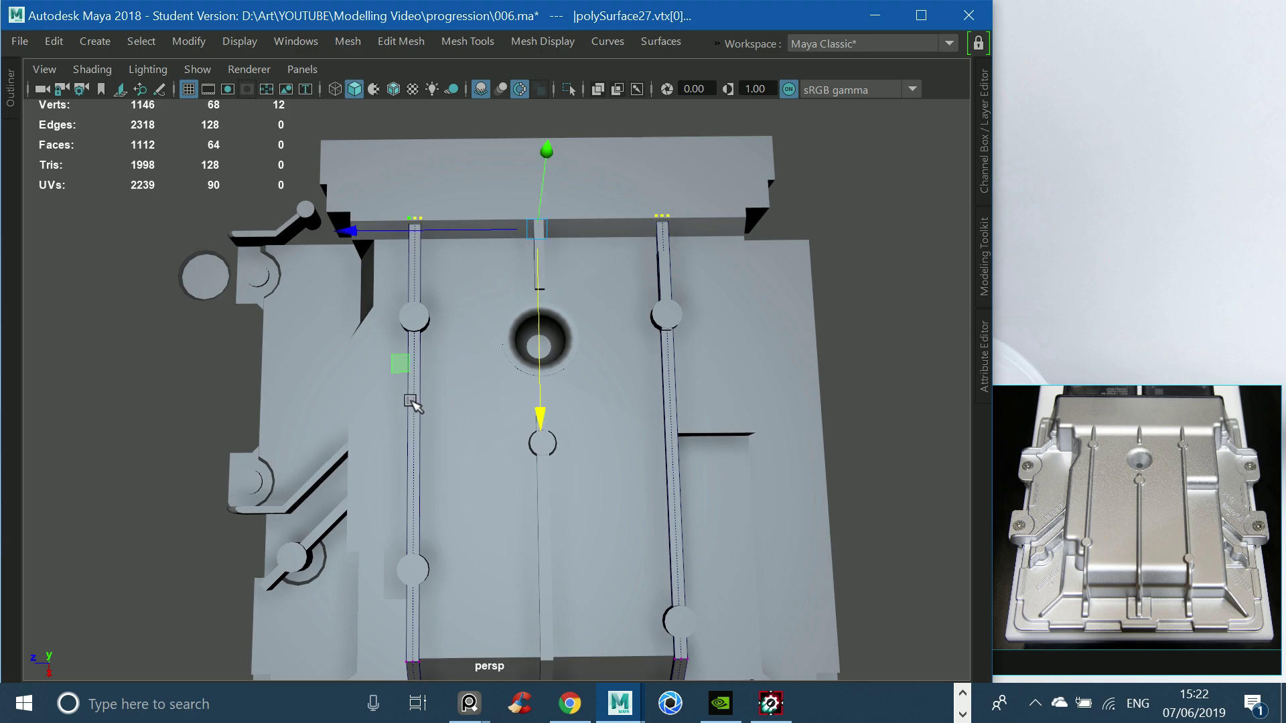
Slide the two top posts up along the rails on Y.
right_drag(412, 402, 495, 305)
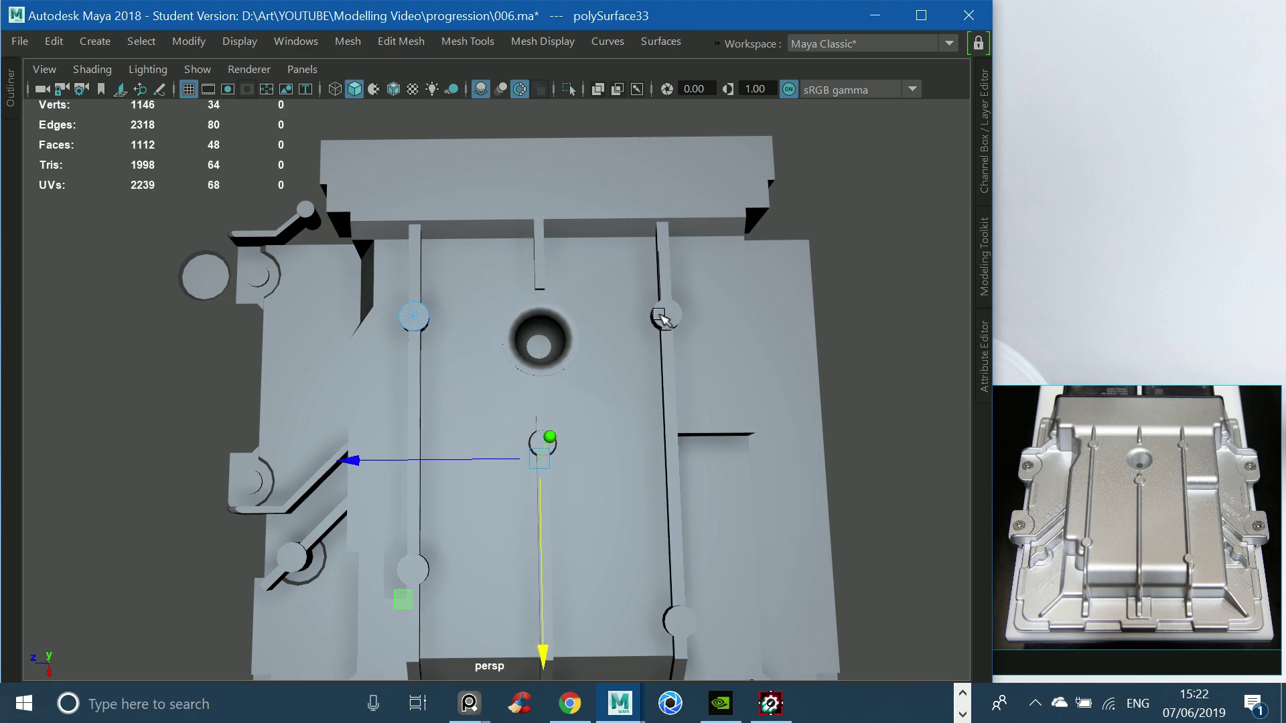
drag(541, 507, 555, 462)
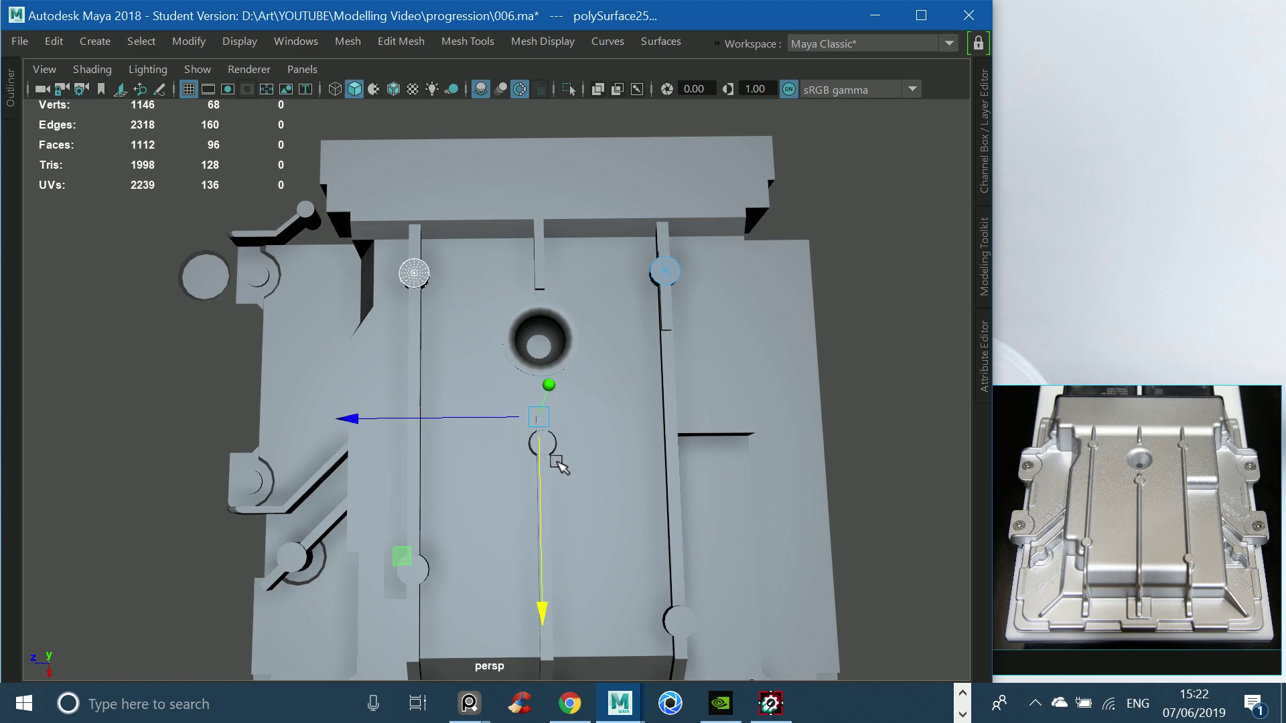
alt+drag(520, 333, 502, 344)
scroll(502, 344, up, 5)
Select the side wall piece and orbit around it toward the corner ramp.
click(376, 306)
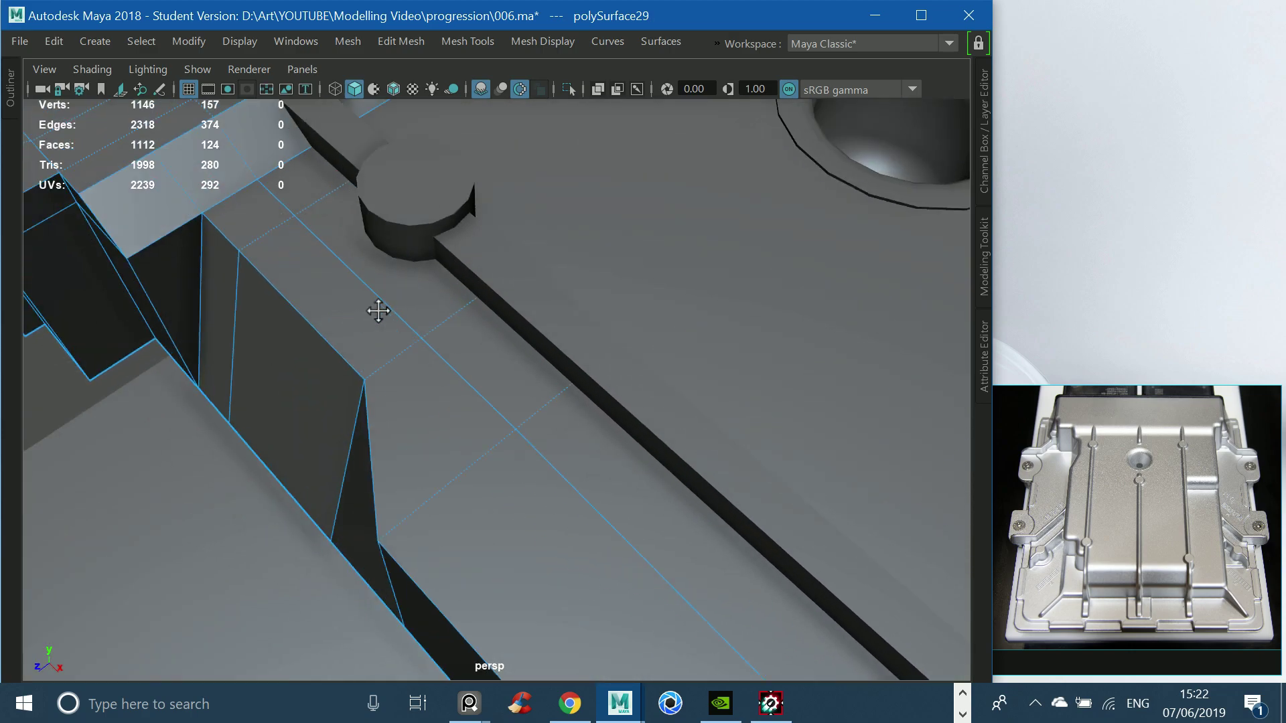
mouse_move(375, 307)
alt+mouse_down()
mouse_move(548, 367)
mouse_move(537, 399)
mouse_move(454, 419)
mouse_move(538, 434)
mouse_move(413, 389)
mouse_move(459, 402)
mouse_move(451, 359)
mouse_move(493, 345)
mouse_move(336, 302)
mouse_move(597, 295)
mouse_move(686, 208)
mouse_move(747, 267)
mouse_move(761, 247)
mouse_move(761, 258)
mouse_move(697, 265)
mouse_move(685, 246)
mouse_move(589, 207)
alt+mouse_up()
click(746, 267)
alt+right_drag(589, 207, 672, 368)
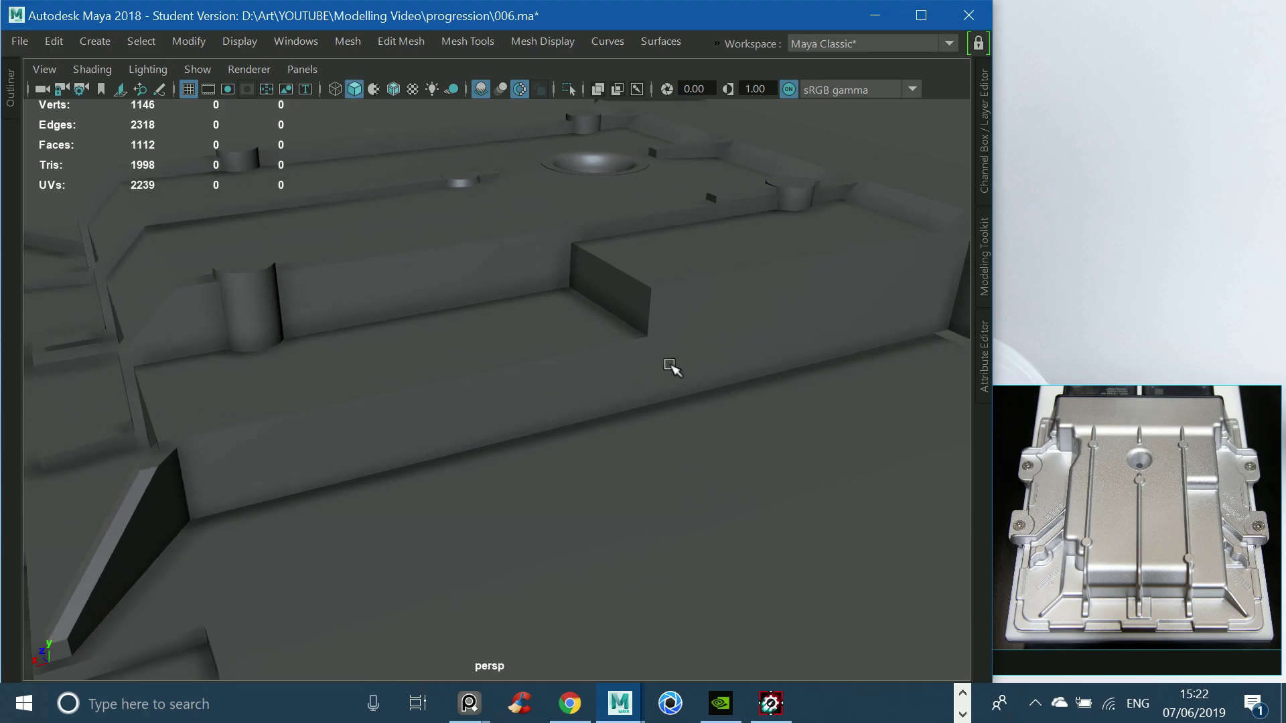
click(672, 369)
mouse_move(583, 336)
alt+mouse_down()
mouse_move(611, 336)
mouse_move(589, 320)
alt+mouse_up()
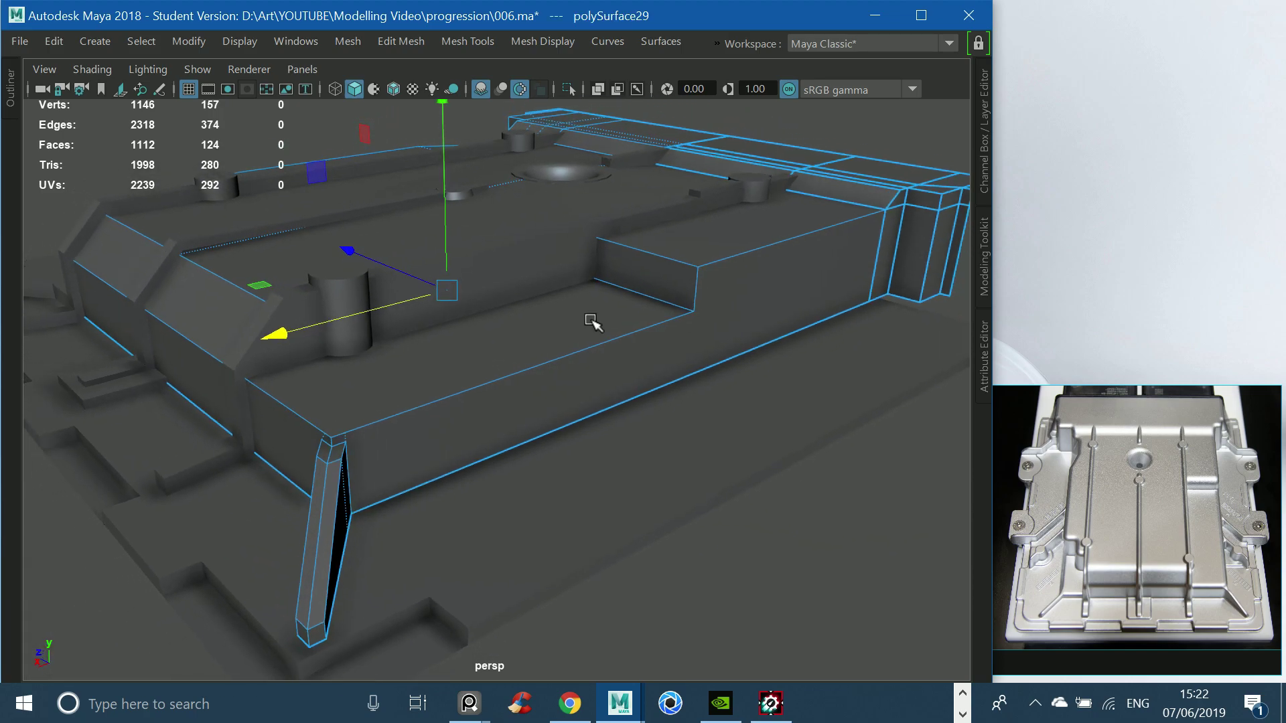
alt+drag(577, 326, 625, 325)
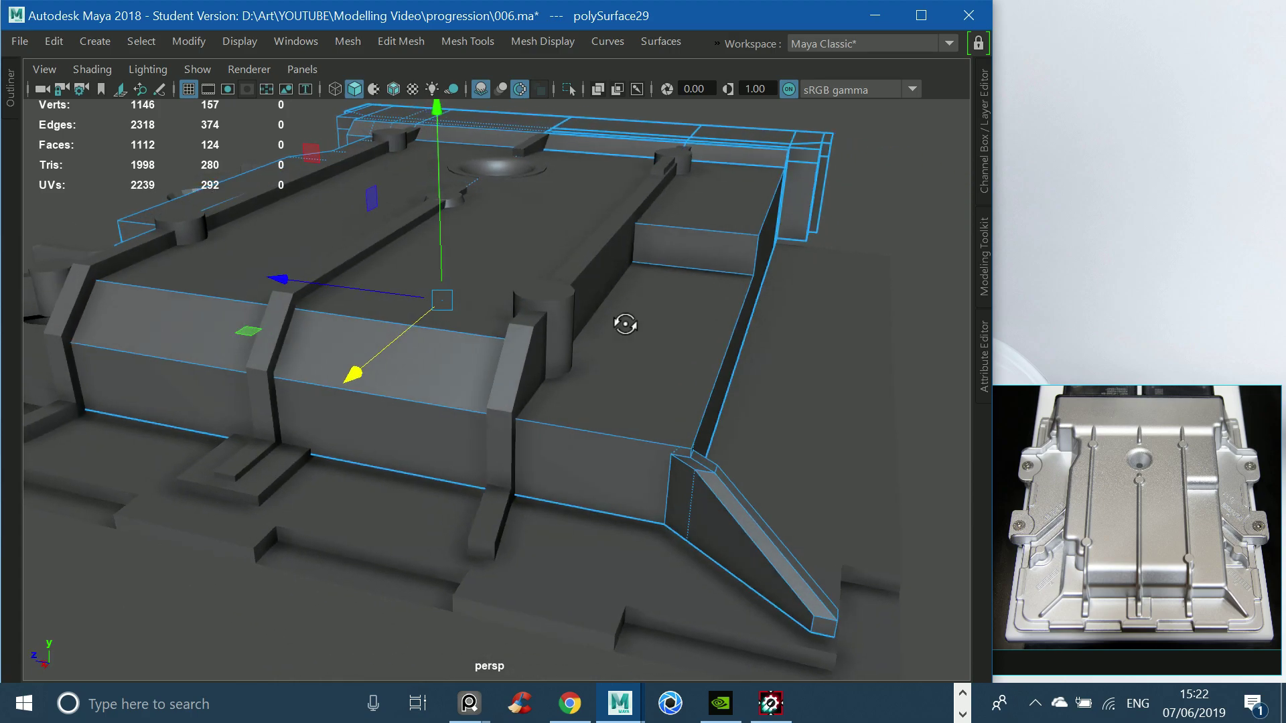
scroll(598, 299, up, 2)
scroll(609, 381, up, 3)
scroll(457, 394, up, 3)
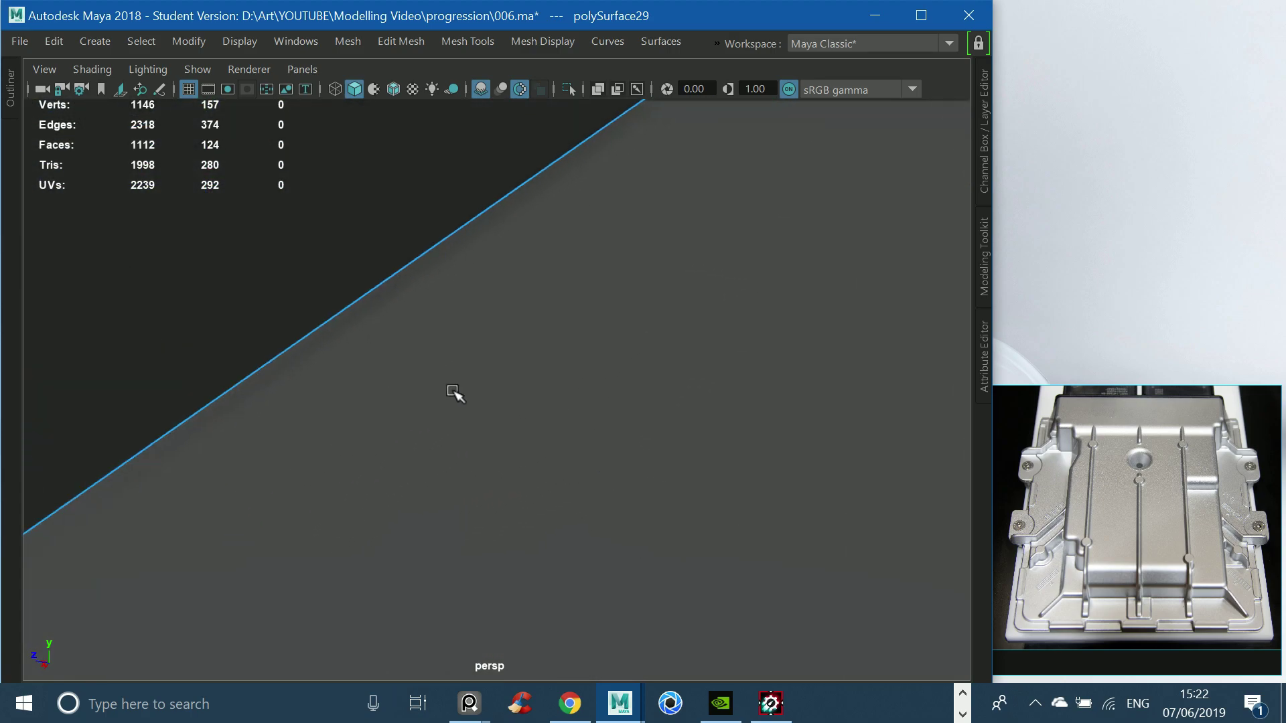
Lower the corner ramp's two top faces on Y and return to Object Mode.
mouse_move(456, 394)
alt+middle_down()
mouse_move(424, 335)
mouse_move(379, 353)
alt+middle_up()
click(333, 290)
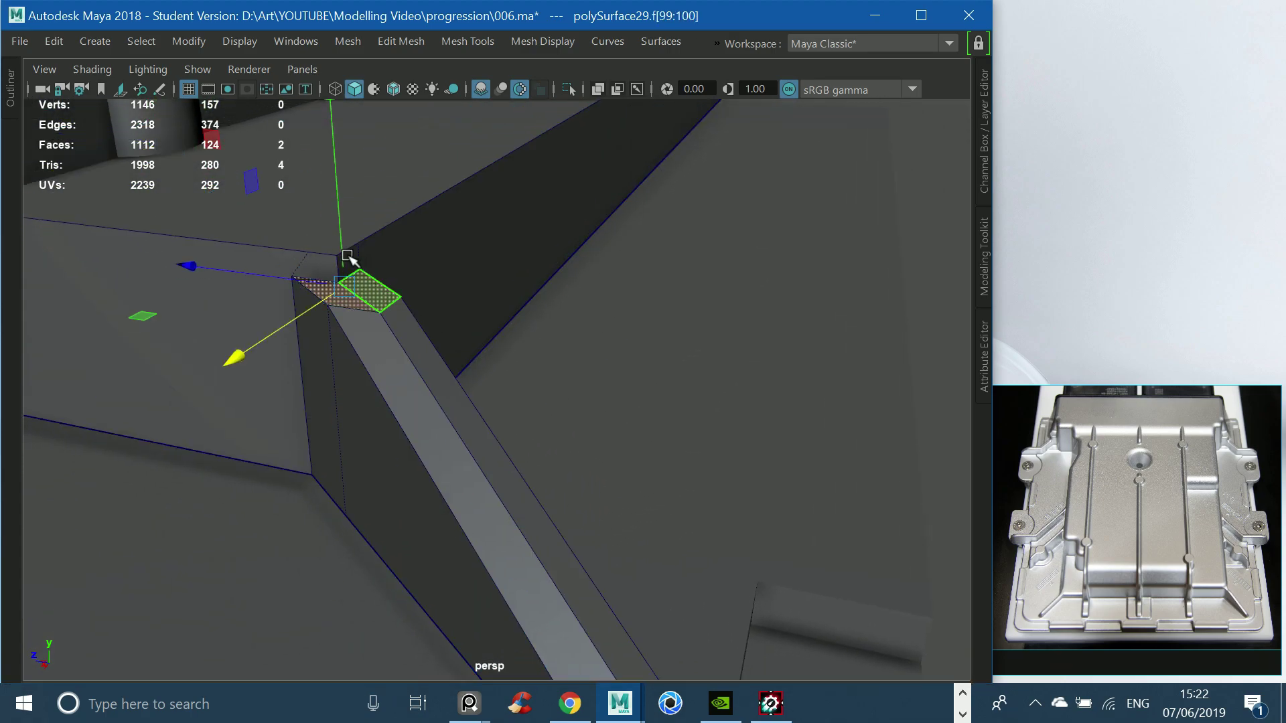
drag(342, 247, 351, 258)
right_drag(351, 259, 512, 218)
scroll(406, 273, down, 3)
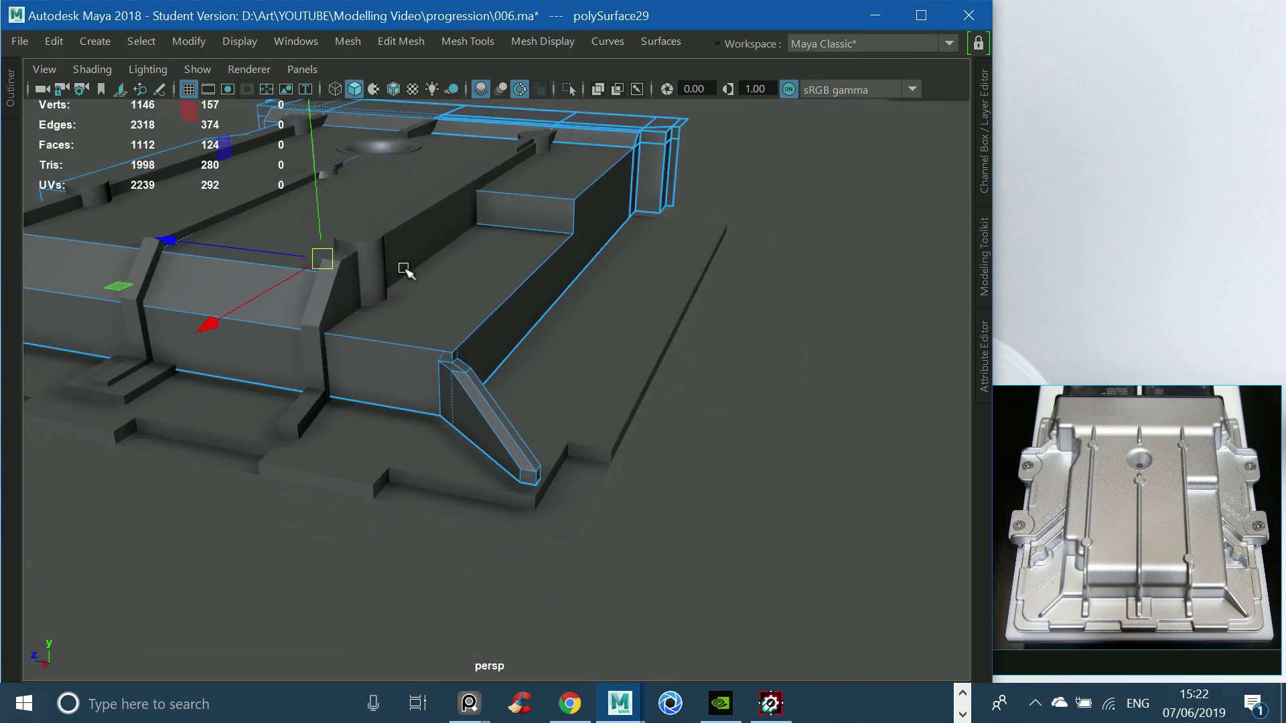
scroll(443, 285, down, 2)
mouse_move(443, 285)
alt+mouse_down()
mouse_move(539, 248)
mouse_move(402, 207)
mouse_move(562, 272)
mouse_move(553, 282)
mouse_move(598, 269)
alt+mouse_up()
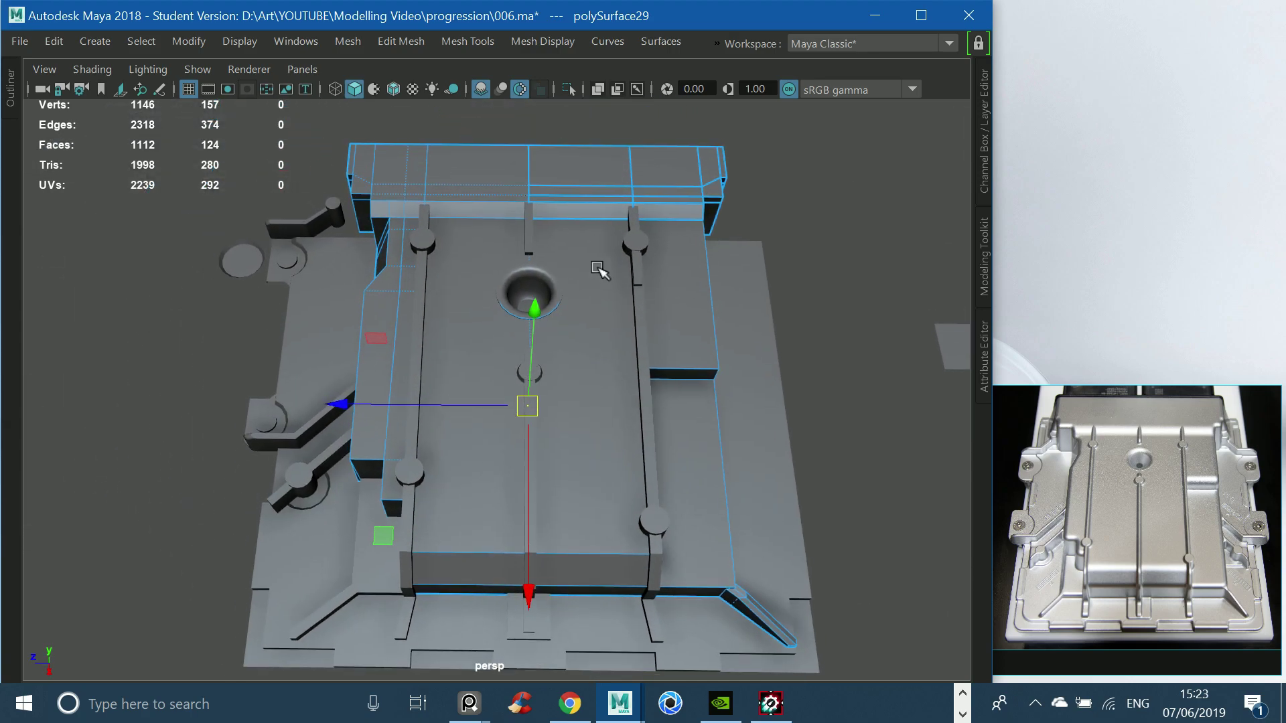
Widen the upper-left mounting lug by moving its right-edge vertices outward on X.
click(883, 190)
mouse_move(883, 189)
alt+mouse_down()
mouse_move(816, 233)
mouse_move(795, 296)
mouse_move(507, 346)
alt+mouse_up()
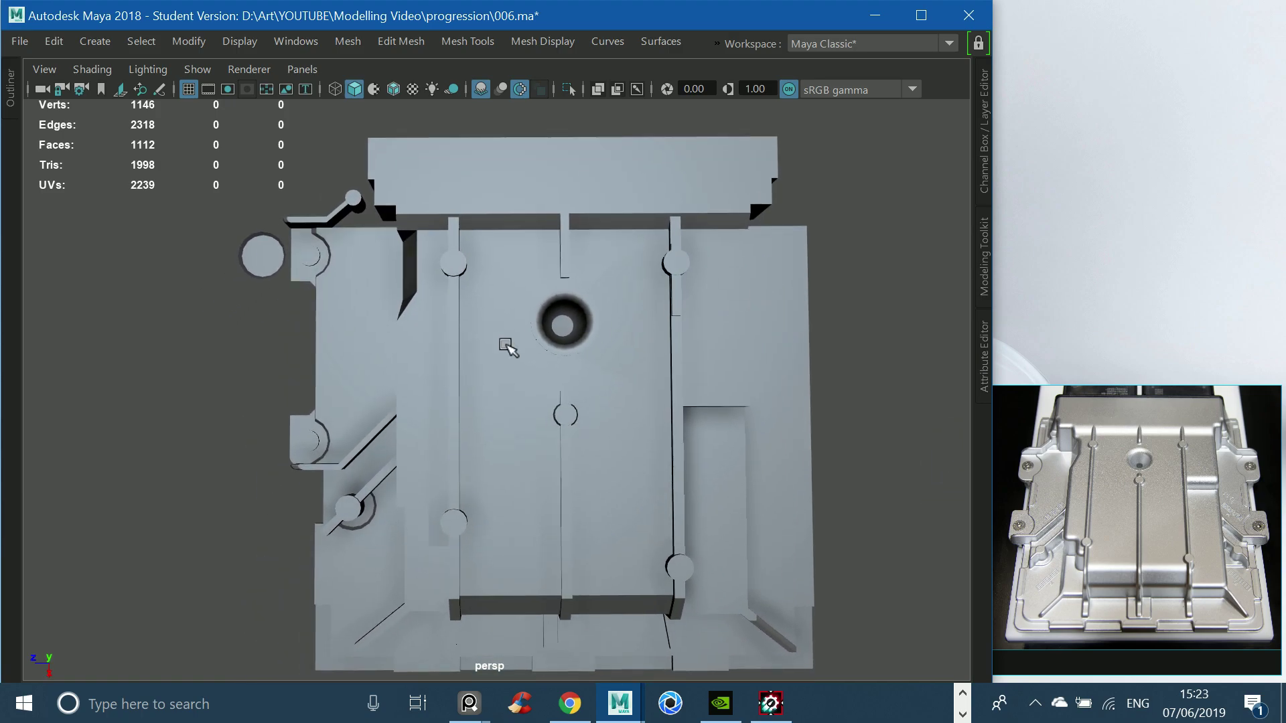
click(507, 347)
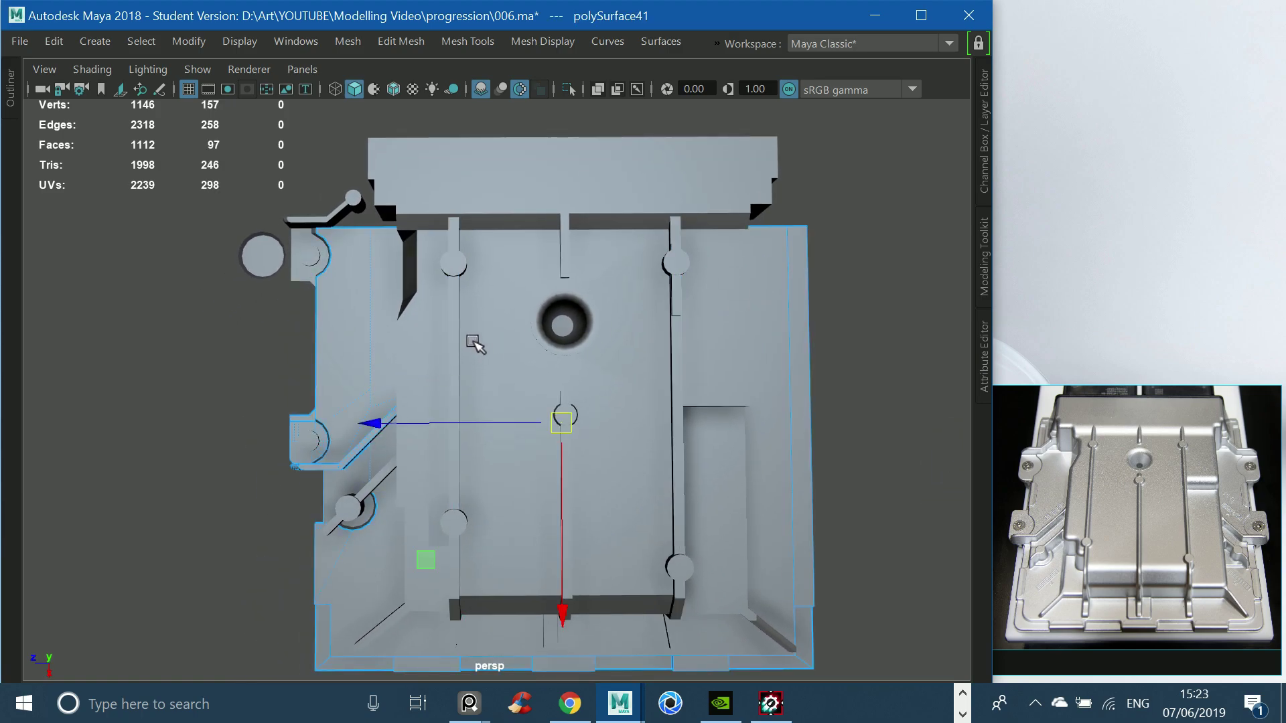
scroll(412, 308, up, 2)
scroll(398, 345, up, 4)
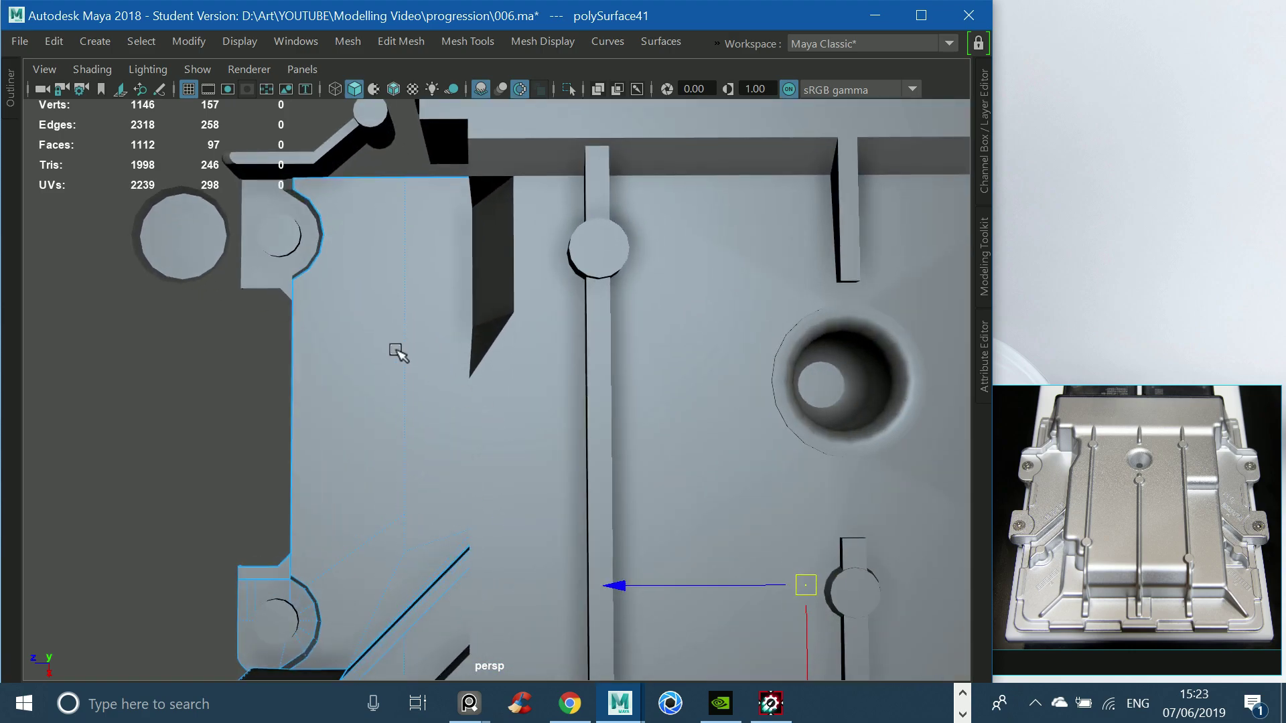
shift+click(258, 272)
click(265, 272)
key(f)
mouse_move(310, 310)
alt+mouse_down()
mouse_move(532, 365)
mouse_move(595, 354)
mouse_move(628, 385)
alt+mouse_up()
key(F9)
mouse_move(462, 361)
alt+mouse_down()
mouse_move(583, 339)
mouse_move(512, 273)
mouse_move(589, 459)
alt+mouse_up()
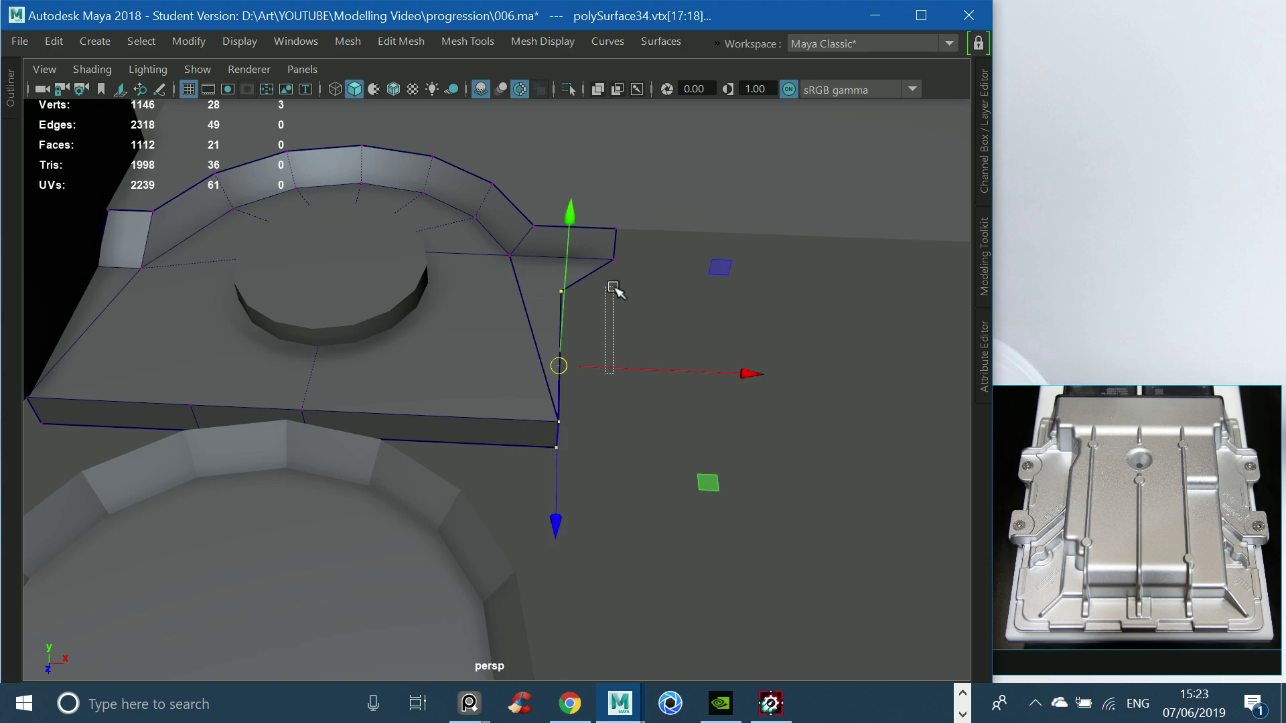
drag(628, 357, 687, 362)
Multi-Cut a new vertex into the long base plate edge beside the lug.
mouse_move(637, 264)
alt+mouse_down()
mouse_move(373, 273)
mouse_move(444, 359)
mouse_move(408, 386)
mouse_move(560, 185)
mouse_move(445, 273)
mouse_move(416, 259)
mouse_move(423, 299)
mouse_move(459, 272)
mouse_move(603, 235)
mouse_move(472, 266)
alt+mouse_up()
click(560, 184)
click(473, 266)
mouse_move(472, 265)
alt+right_down()
mouse_move(592, 359)
mouse_move(686, 373)
mouse_move(434, 238)
alt+right_up()
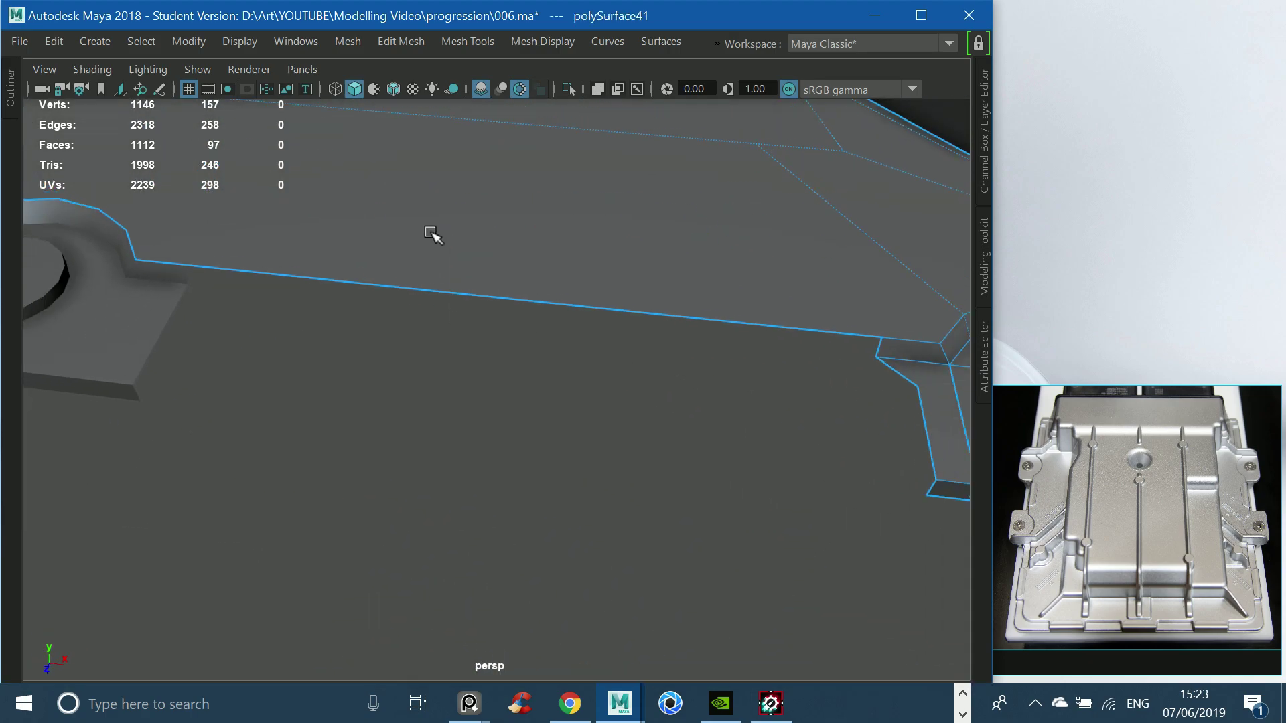
key(F10)
click(341, 280)
key(F8)
mouse_move(184, 267)
alt+mouse_down()
mouse_move(87, 402)
mouse_move(430, 373)
mouse_move(510, 302)
mouse_move(508, 279)
mouse_move(489, 260)
mouse_move(474, 290)
mouse_move(230, 367)
alt+mouse_up()
click(229, 368)
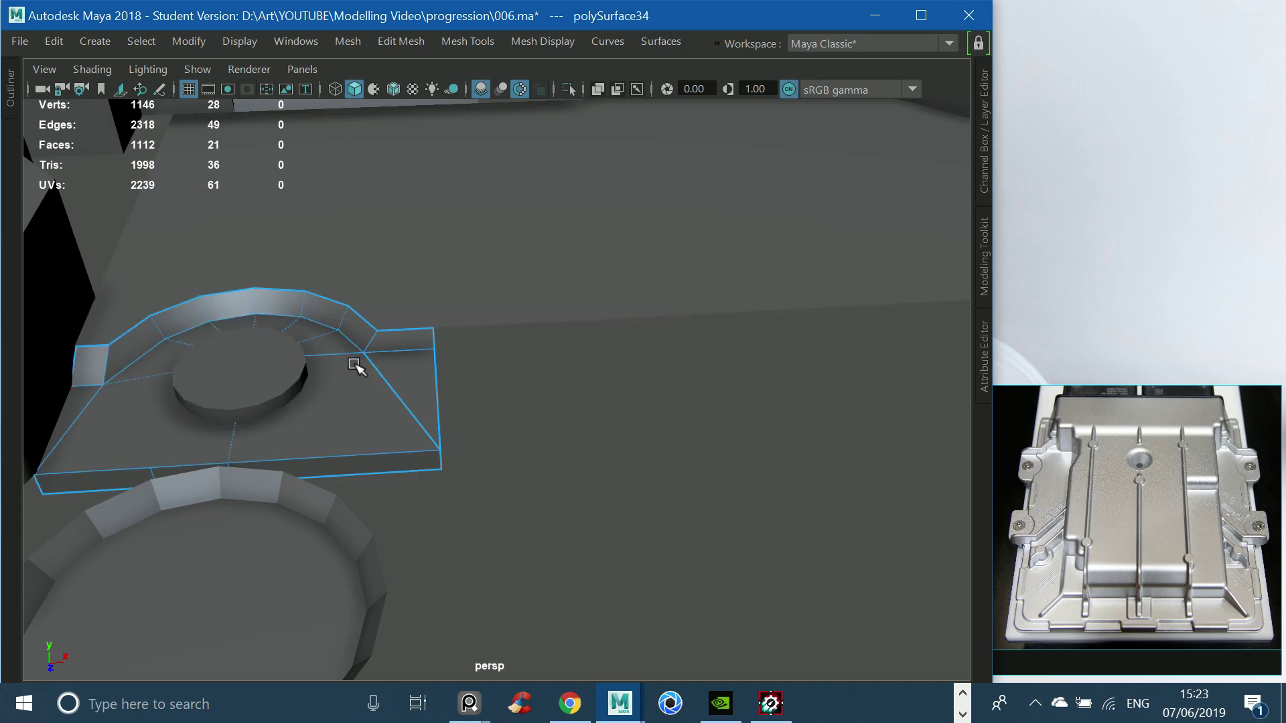
key(F10)
double_click(447, 330)
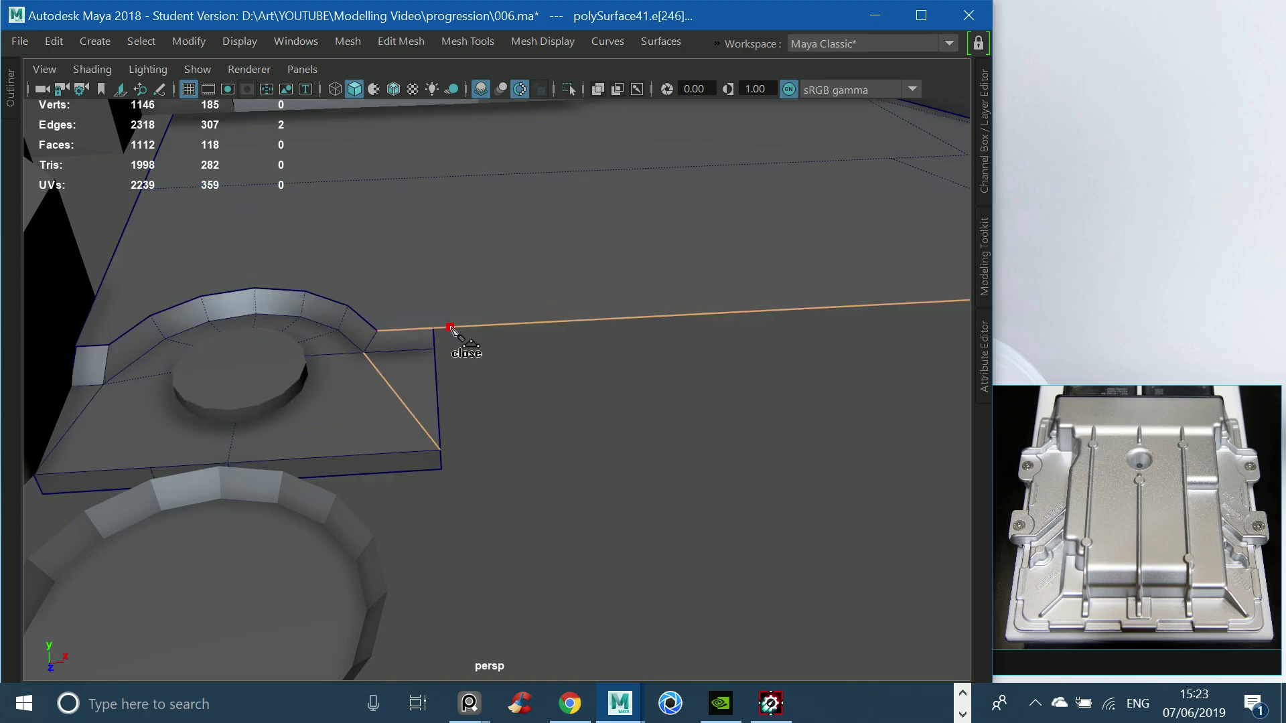
click(450, 328)
Merge the newly cut vertex with the lug's corner vertices.
alt+drag(488, 325, 391, 310)
click(459, 310)
key(w)
shift+drag(315, 261, 615, 426)
mouse_move(499, 297)
shift+right_down()
mouse_move(452, 192)
mouse_move(452, 136)
shift+right_up()
mouse_move(508, 281)
alt+mouse_down()
mouse_move(629, 290)
mouse_move(560, 310)
alt+mouse_up()
alt+right_drag(560, 310, 611, 383)
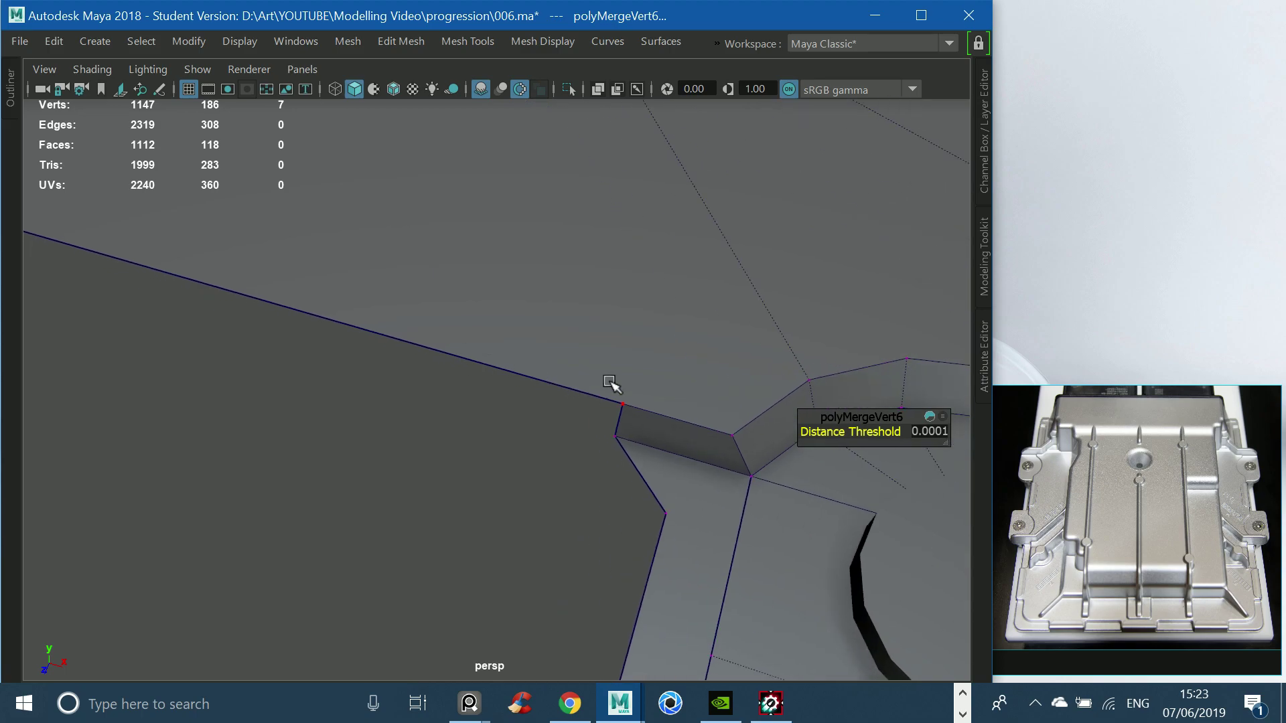
Extrude the thin rim edge down into a strip.
key(y)
click(590, 384)
mouse_move(315, 302)
alt+mouse_down()
mouse_move(372, 267)
mouse_move(424, 164)
alt+mouse_up()
key(ctrl+e)
middle_drag(318, 185, 172, 223)
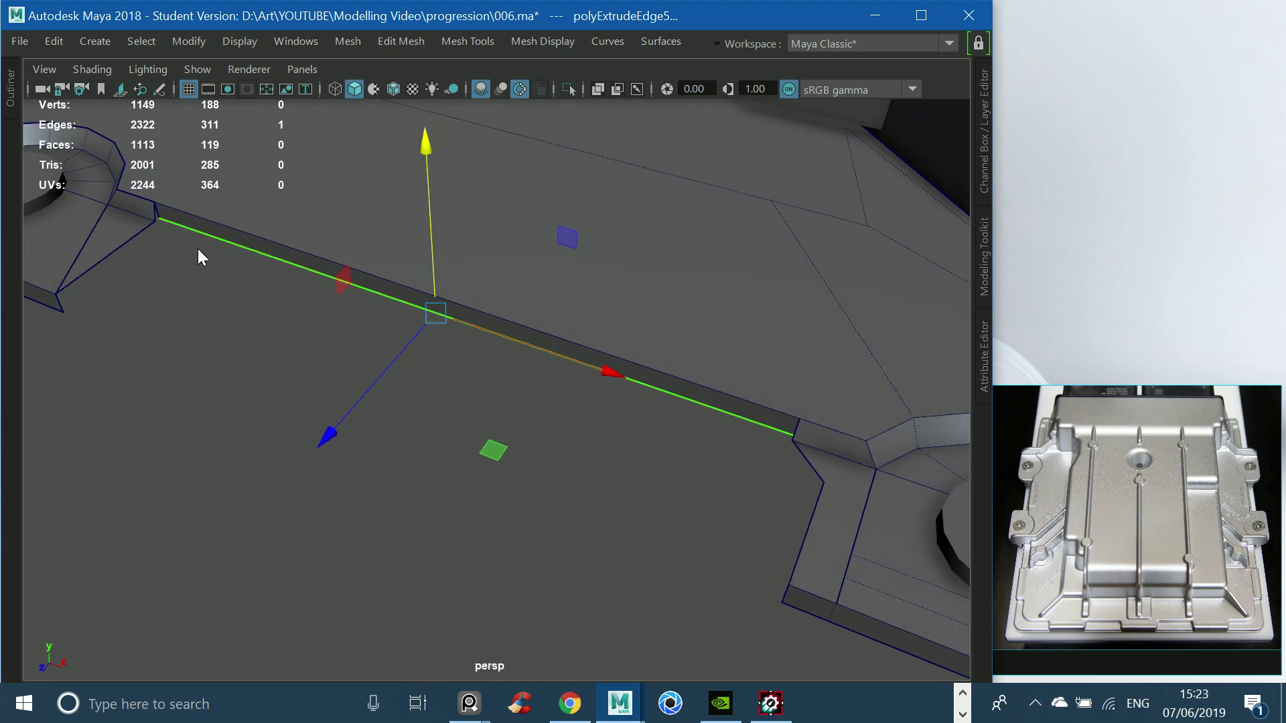
Merge the strip's end vertices into the surrounding geometry.
key(F9)
click(156, 220)
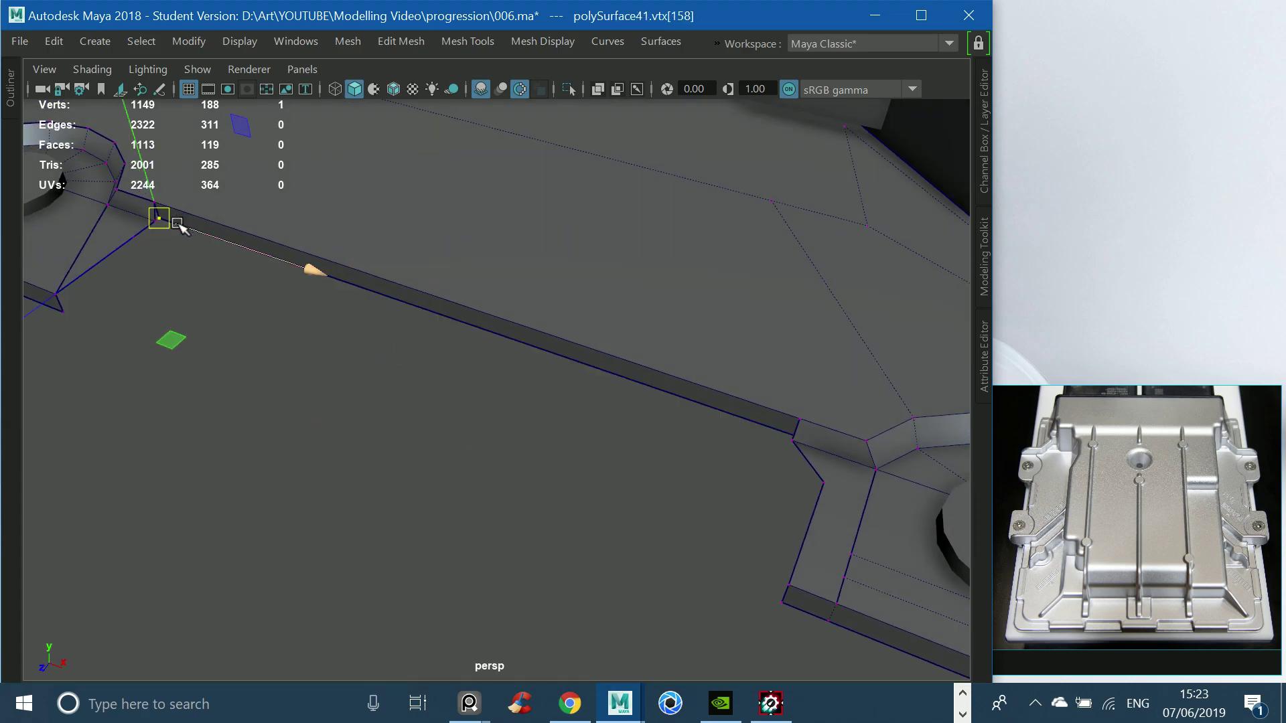
alt+drag(209, 245, 680, 308)
click(744, 268)
click(783, 258)
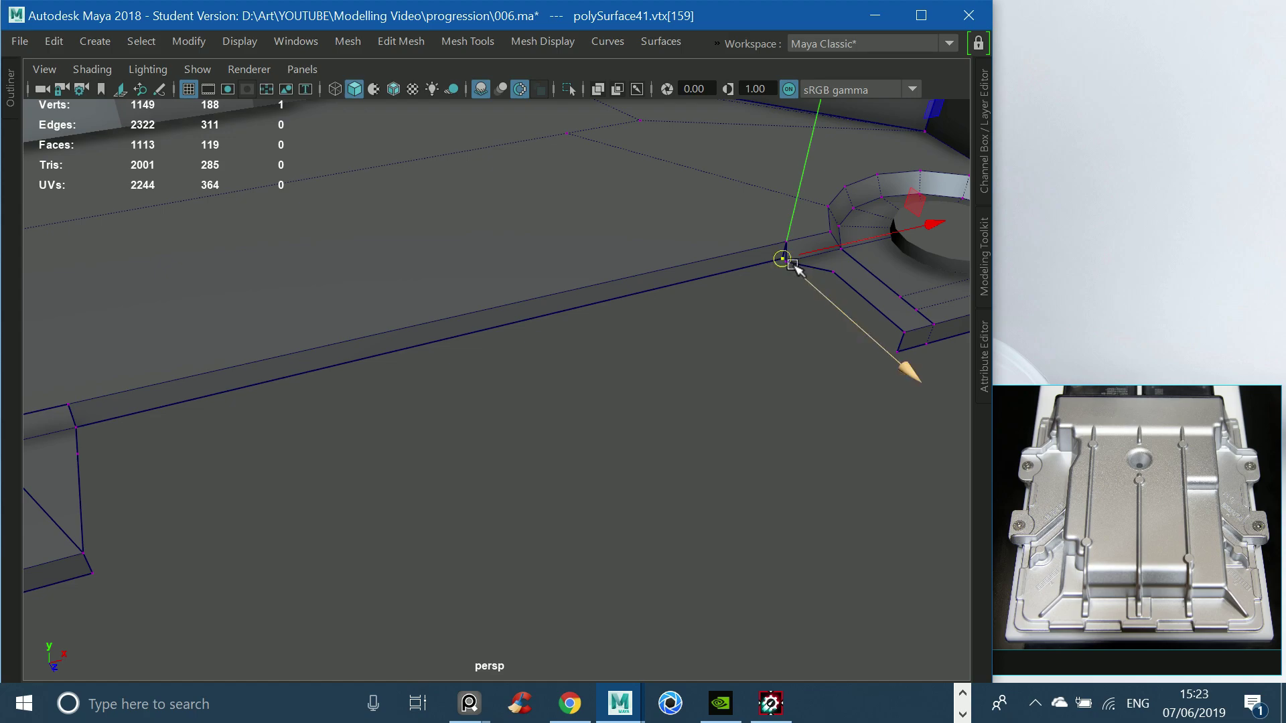
scroll(812, 288, down, 5)
shift+drag(149, 215, 603, 468)
shift+right_drag(790, 303, 761, 231)
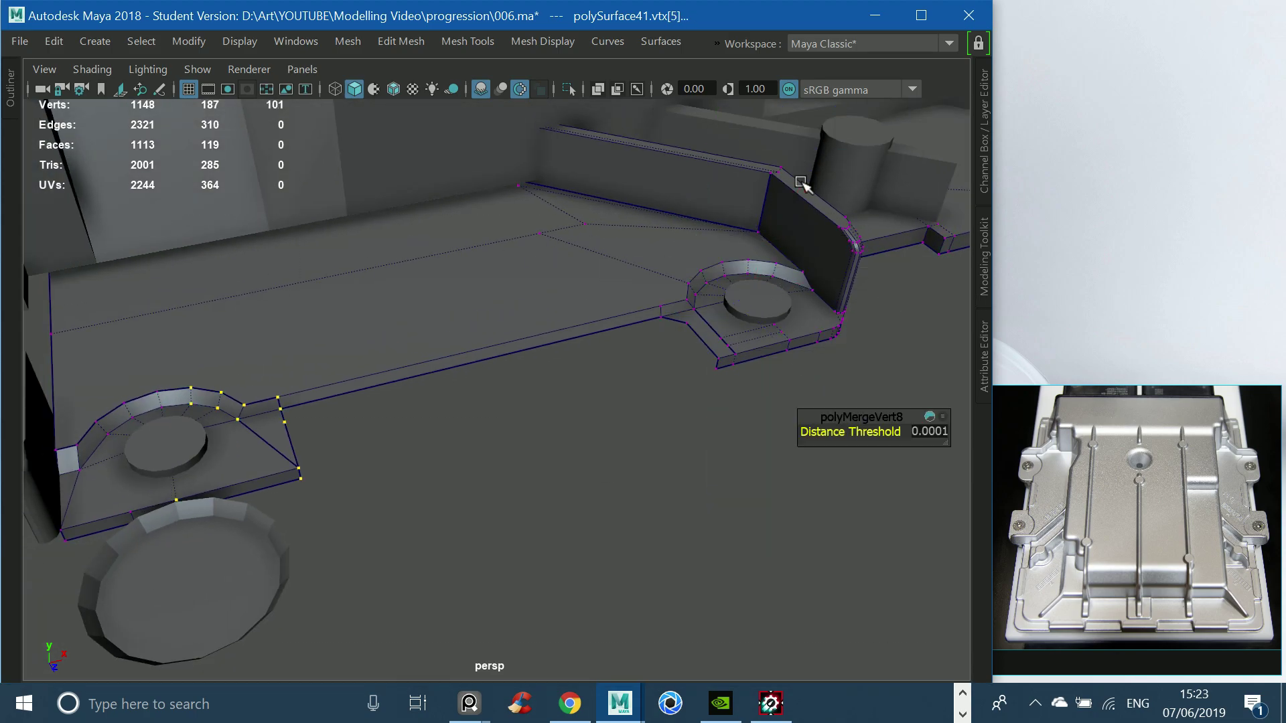
alt+drag(760, 231, 551, 253)
Reselect the lug mesh and view it from a new angle.
click(368, 373)
scroll(728, 548, up, 5)
click(728, 548)
mouse_move(728, 548)
alt+mouse_down()
mouse_move(798, 431)
mouse_move(546, 525)
mouse_move(580, 491)
mouse_move(639, 515)
mouse_move(612, 436)
mouse_move(641, 512)
alt+mouse_up()
Isolate the upper-left lug and select its top-edge vertices vtx[24:27].
shift+click(669, 370)
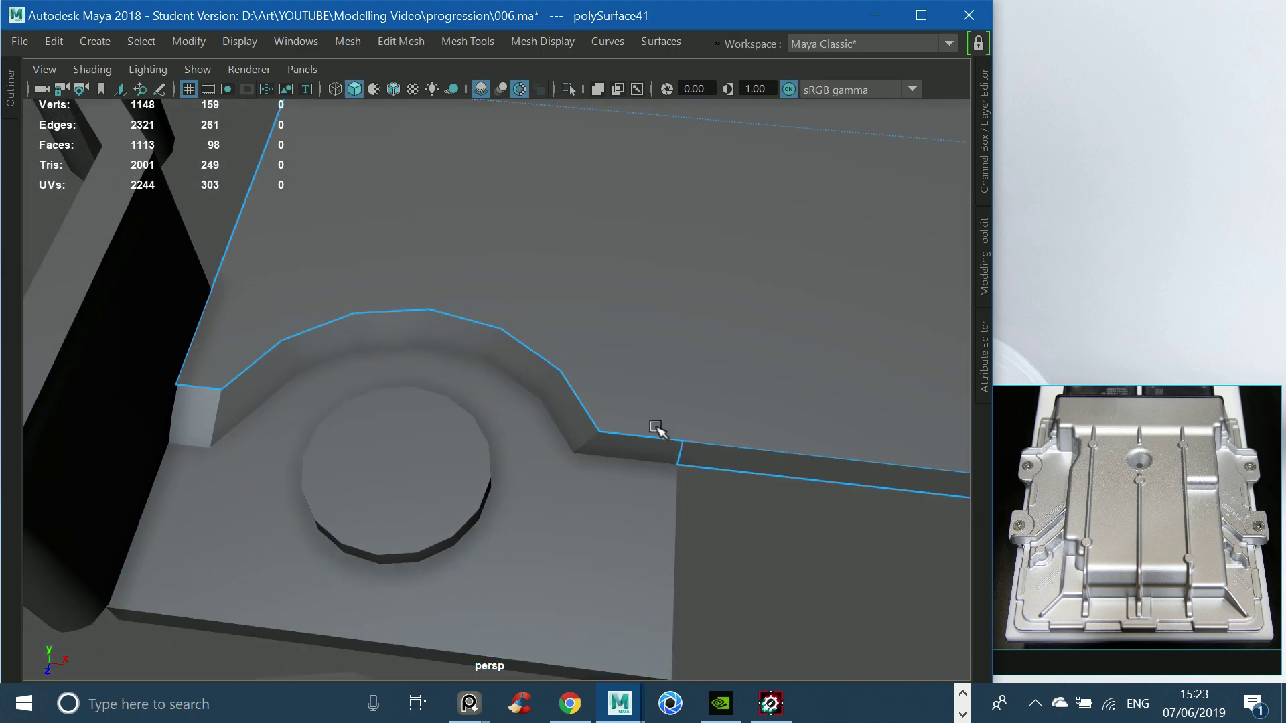
mouse_move(655, 431)
alt+mouse_down()
mouse_move(657, 469)
mouse_move(439, 462)
mouse_move(580, 490)
mouse_move(540, 444)
mouse_move(520, 504)
mouse_move(434, 316)
alt+mouse_up()
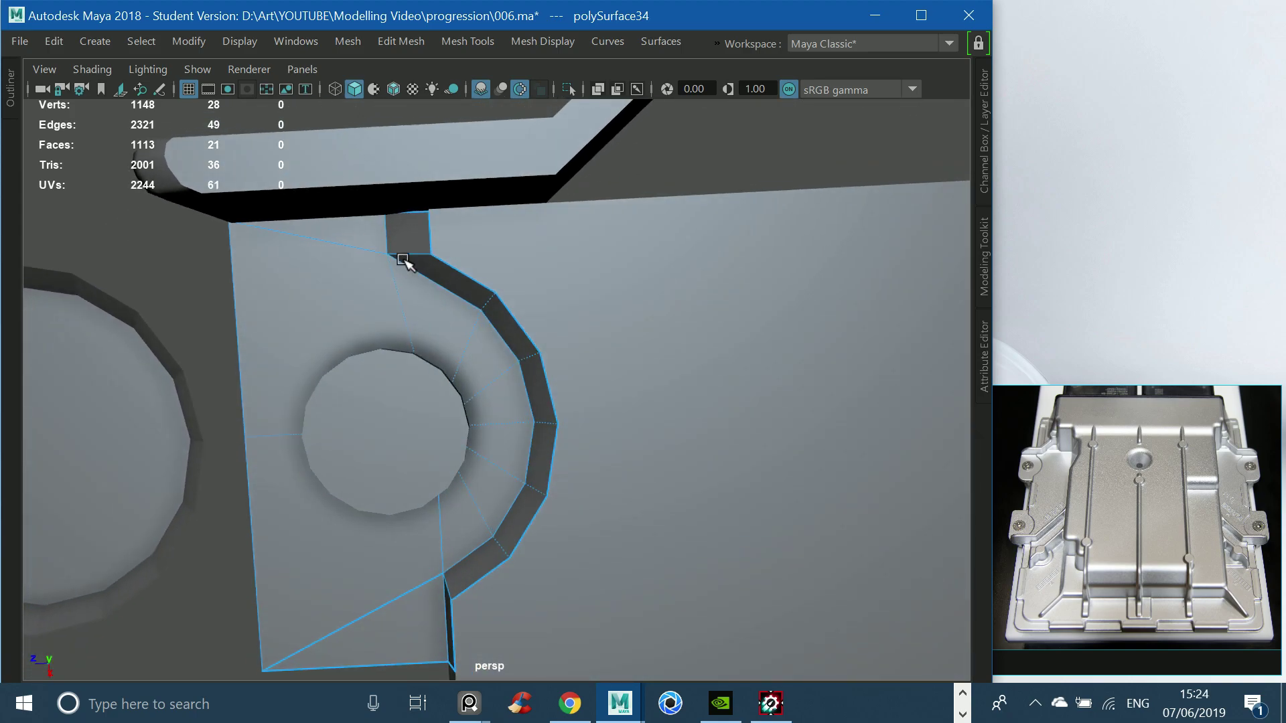
key(F9)
click(414, 216)
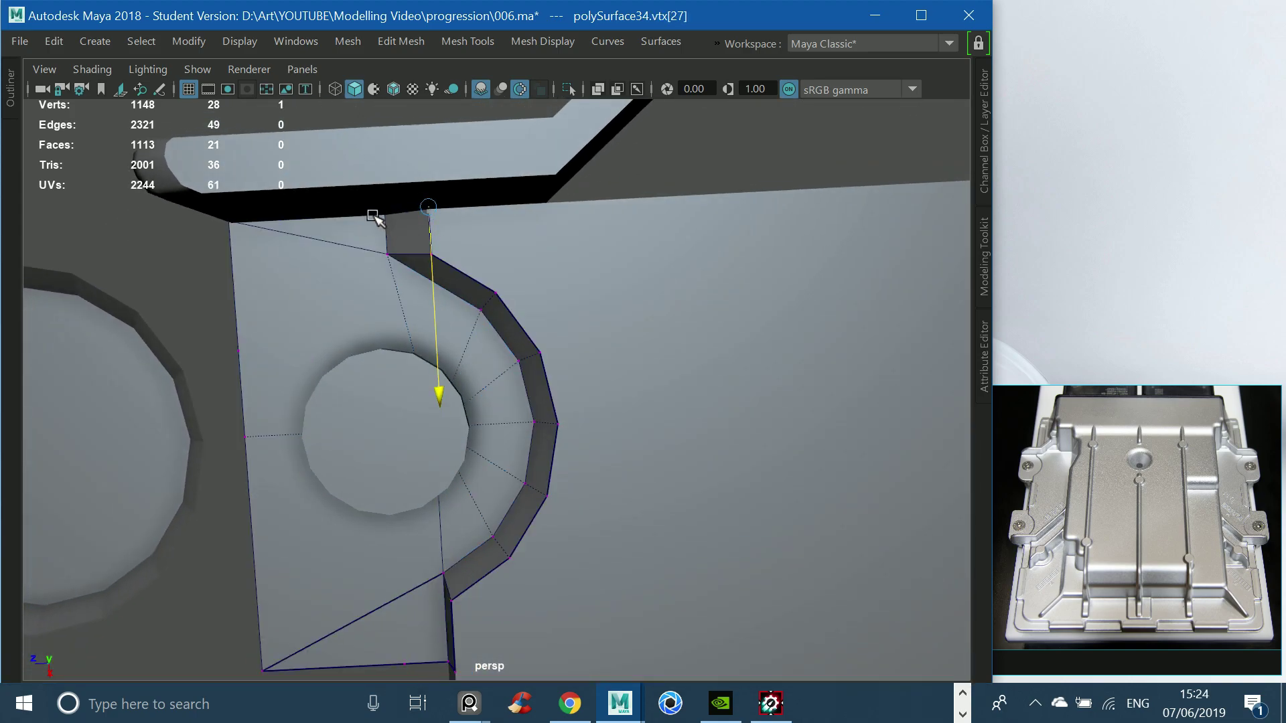
right_drag(366, 249, 536, 164)
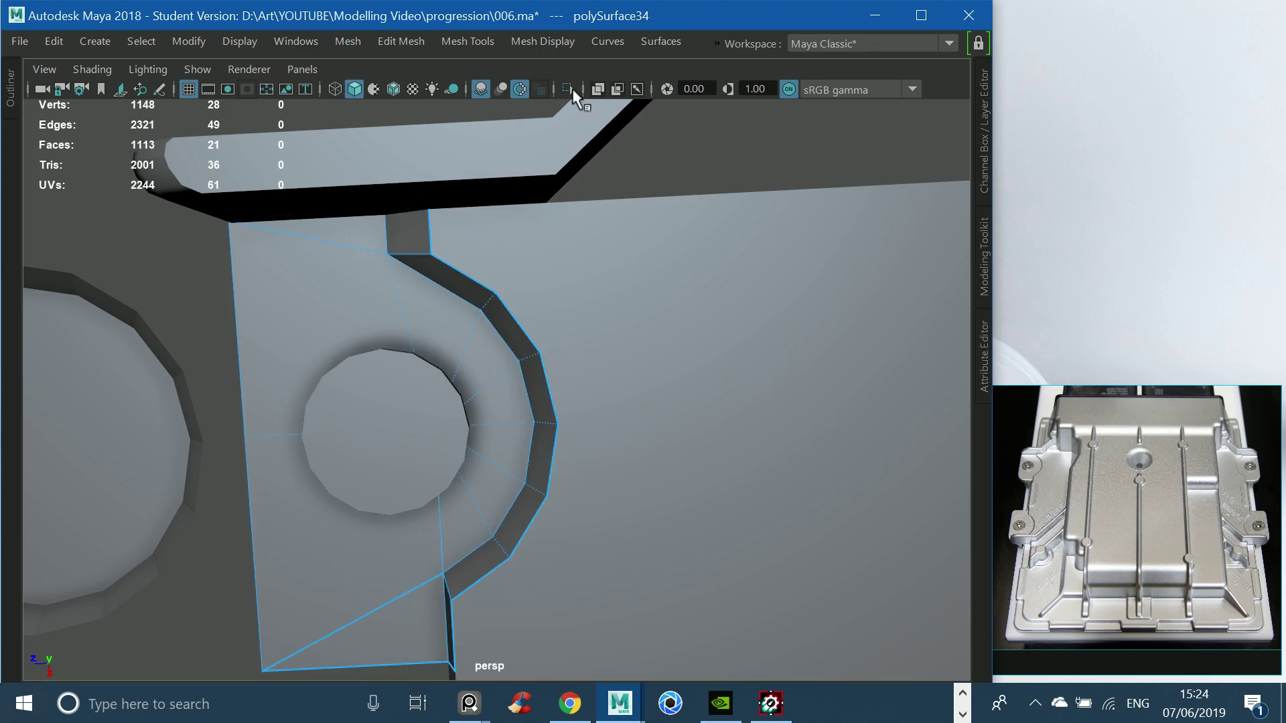
click(568, 88)
key(F9)
mouse_move(259, 201)
alt+mouse_down()
mouse_move(242, 195)
mouse_move(454, 215)
alt+mouse_up()
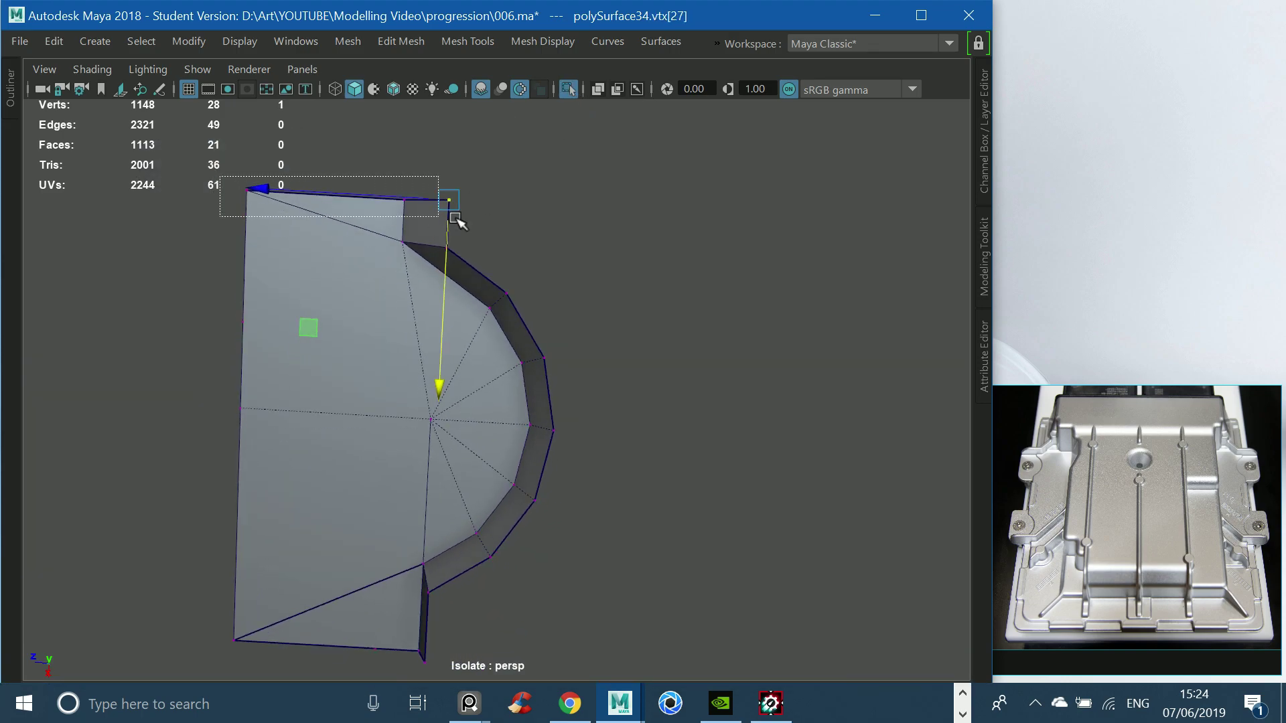
Exit isolate mode, select the base plate, and inspect the walls near the lug.
key(F8)
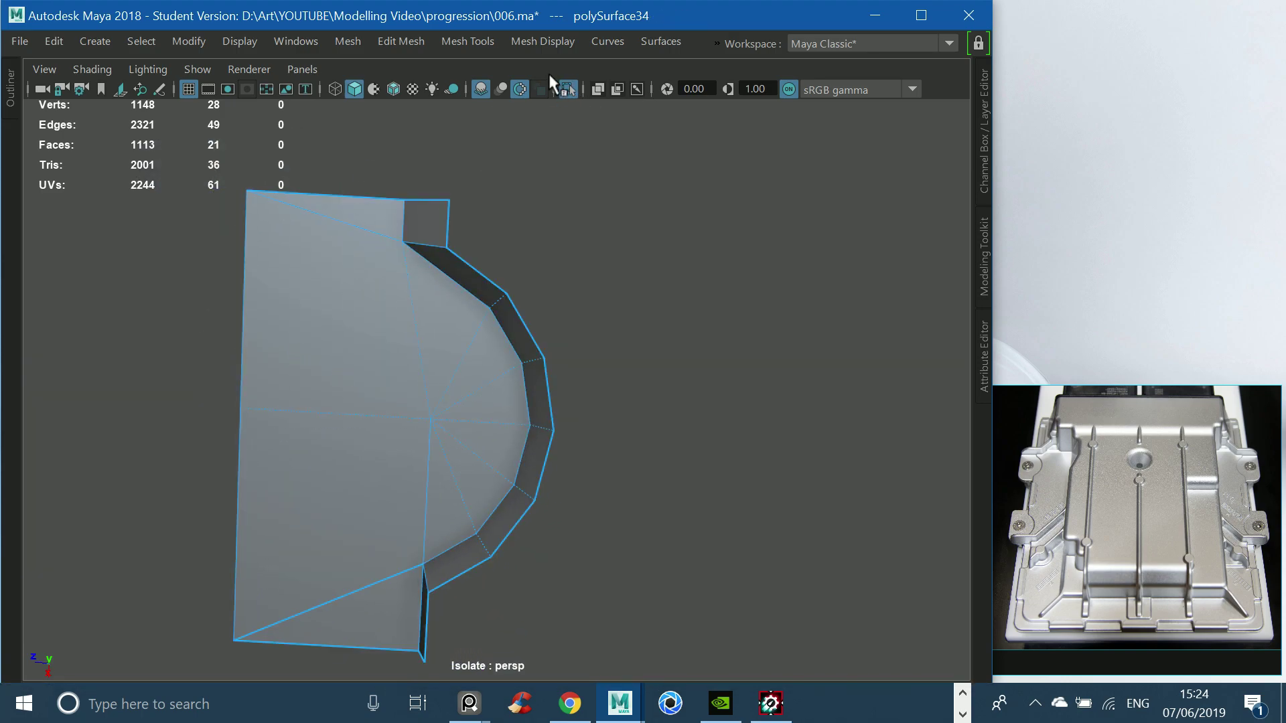
click(568, 88)
click(626, 305)
alt+drag(511, 357, 412, 225)
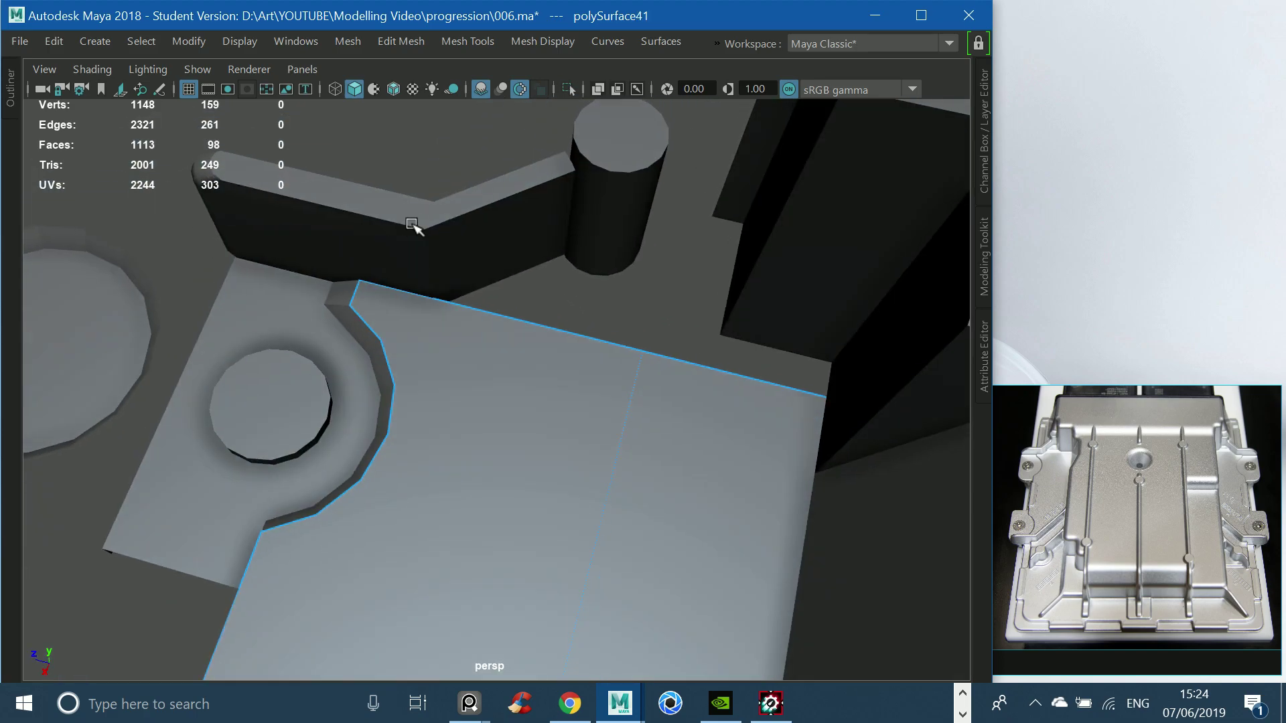
mouse_move(590, 298)
alt+mouse_down()
mouse_move(626, 264)
mouse_move(666, 365)
mouse_move(658, 340)
mouse_move(623, 368)
mouse_move(686, 322)
mouse_move(636, 447)
alt+mouse_up()
mouse_move(716, 326)
alt+mouse_down()
mouse_move(608, 376)
mouse_move(620, 454)
mouse_move(592, 438)
mouse_move(608, 402)
mouse_move(545, 416)
mouse_move(542, 481)
alt+mouse_up()
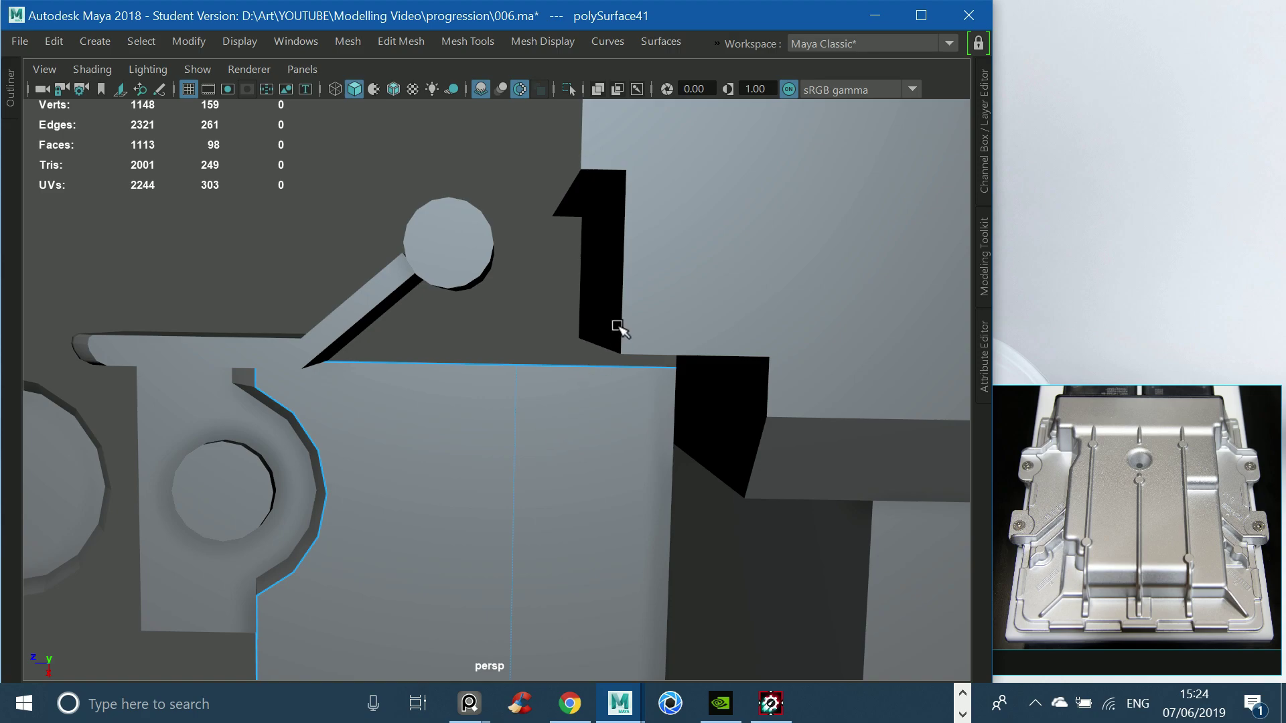
Extrude the dark wall's edge toward the cylinder and bridge two edges into a wedge filler face.
click(612, 187)
mouse_move(632, 178)
alt+mouse_down()
mouse_move(637, 143)
mouse_move(649, 290)
mouse_move(619, 199)
alt+mouse_up()
shift+right_drag(619, 199, 596, 249)
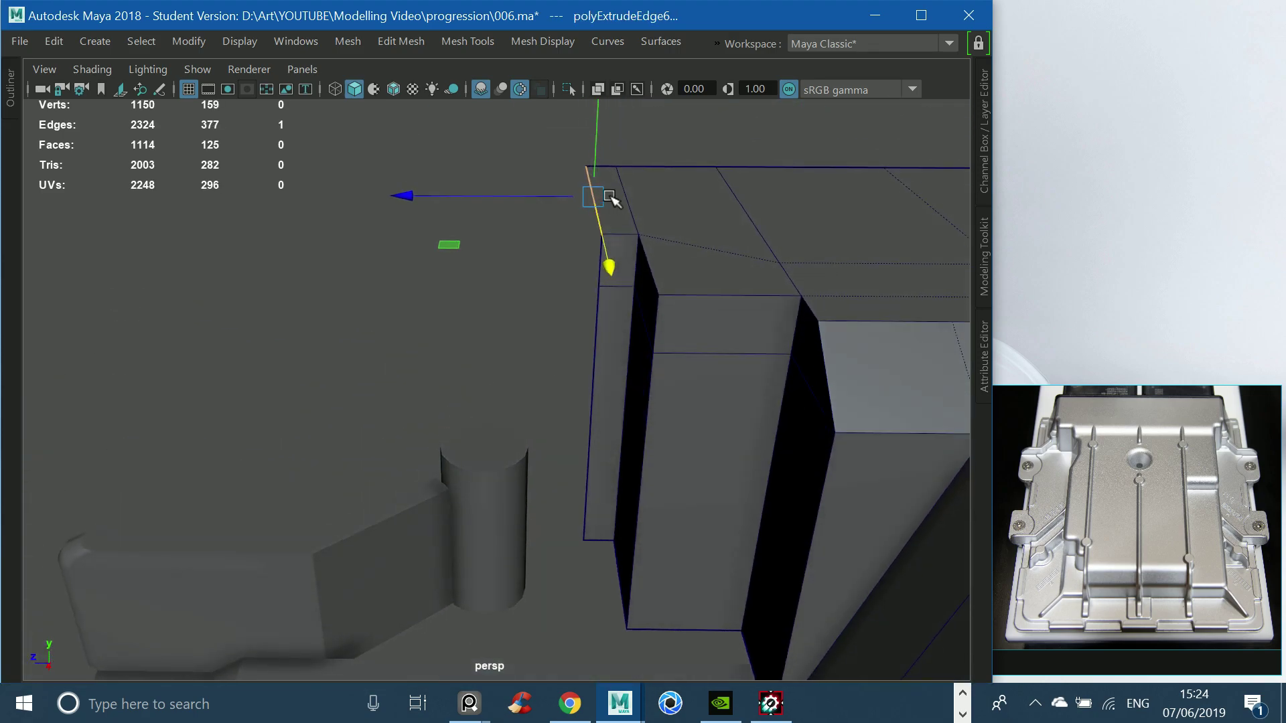
drag(546, 483, 481, 482)
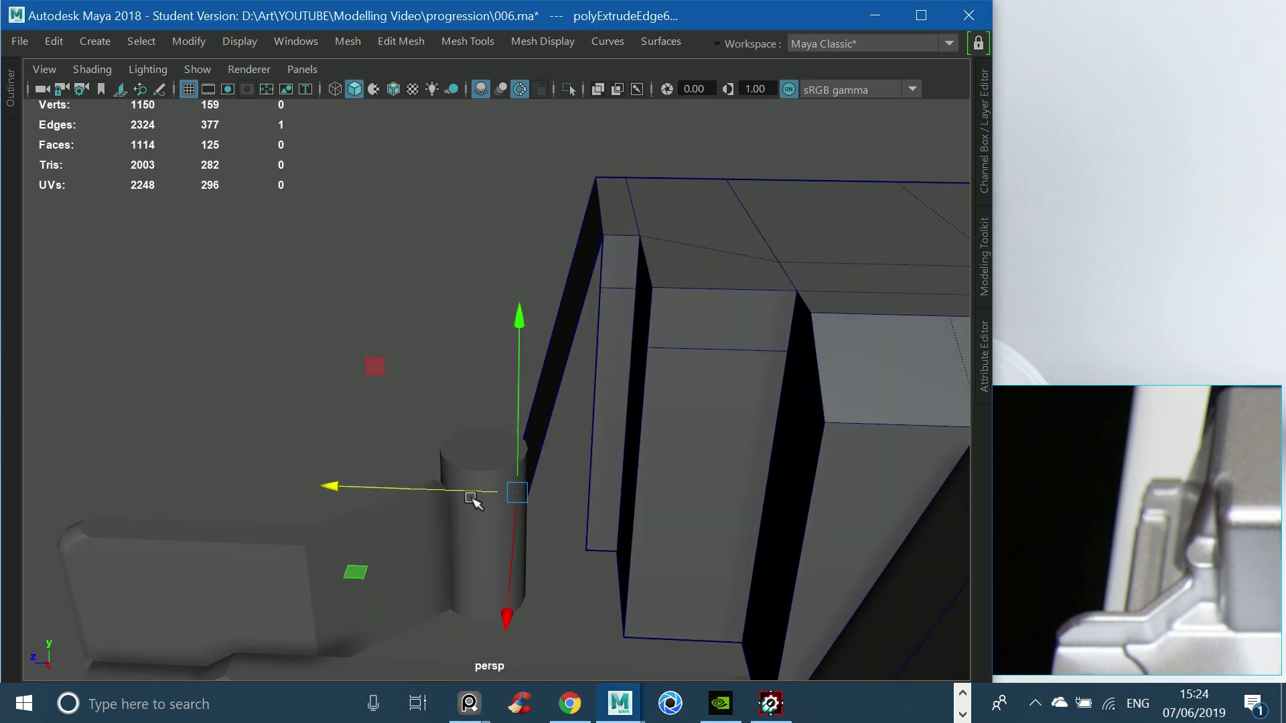
click(586, 460)
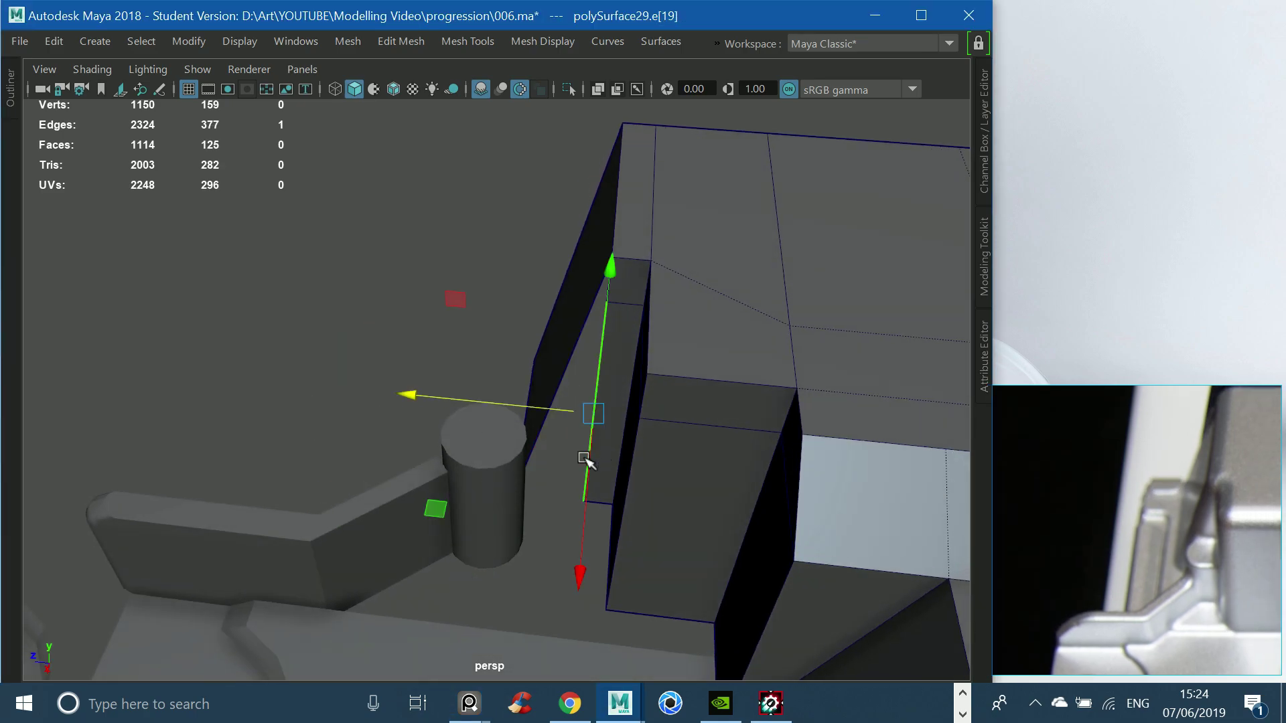
shift+click(568, 365)
shift+right_drag(568, 365, 496, 578)
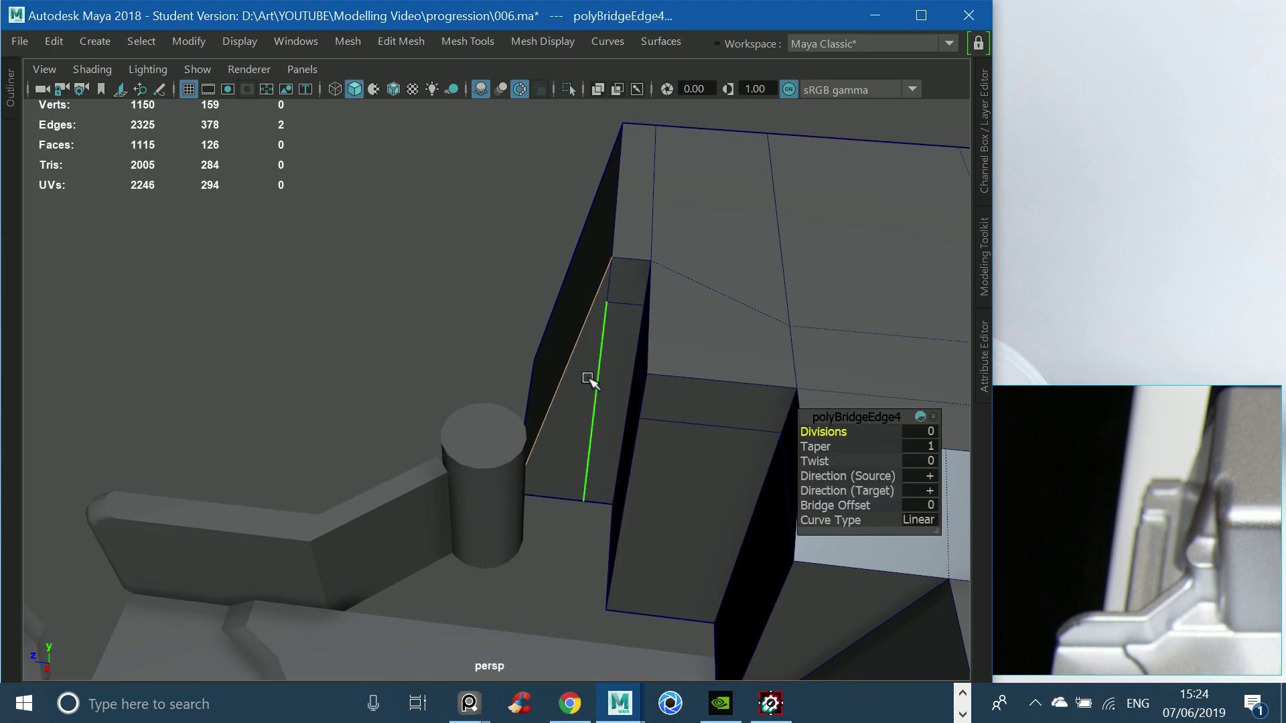
key(F8)
mouse_move(656, 234)
alt+mouse_down()
mouse_move(560, 219)
mouse_move(573, 268)
mouse_move(540, 255)
alt+mouse_up()
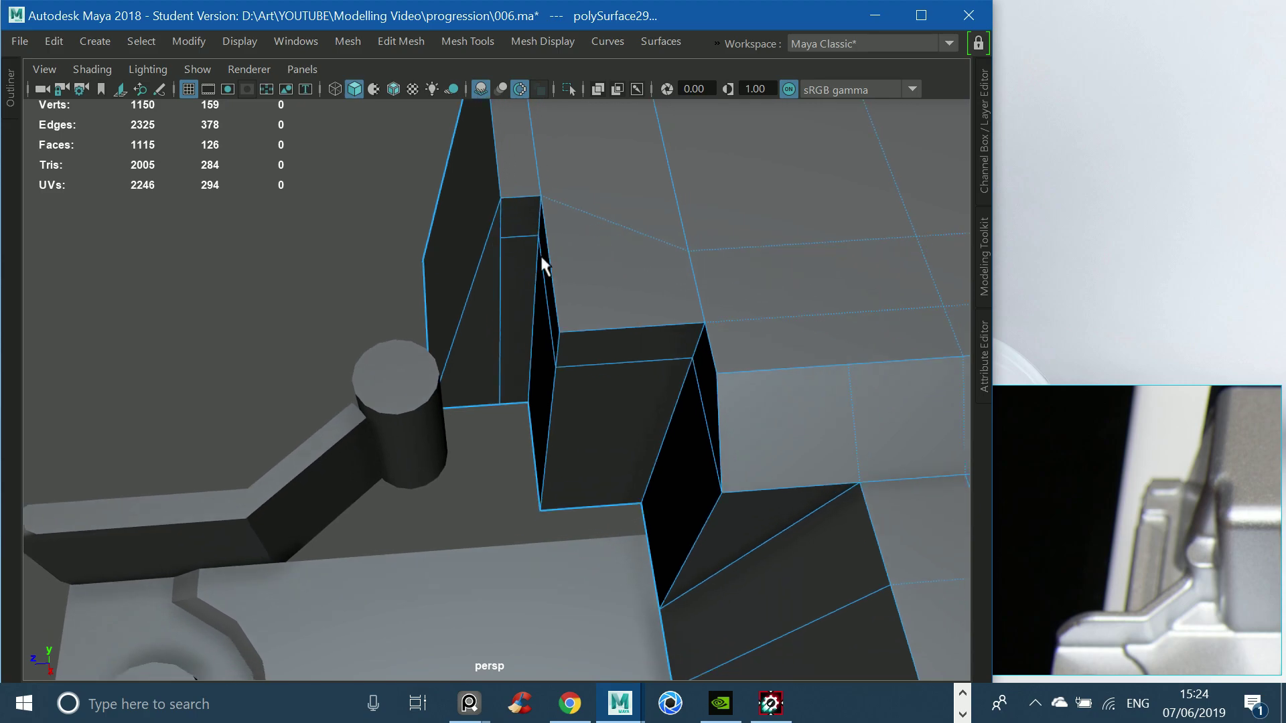
Select the large block and orbit in close to its corner by the cylinder.
click(420, 379)
mouse_move(474, 382)
alt+mouse_down()
mouse_move(535, 353)
mouse_move(478, 326)
alt+mouse_up()
click(461, 279)
mouse_move(461, 279)
alt+mouse_down()
mouse_move(476, 247)
mouse_move(469, 280)
mouse_move(336, 320)
mouse_move(402, 281)
mouse_move(172, 279)
alt+mouse_up()
click(405, 355)
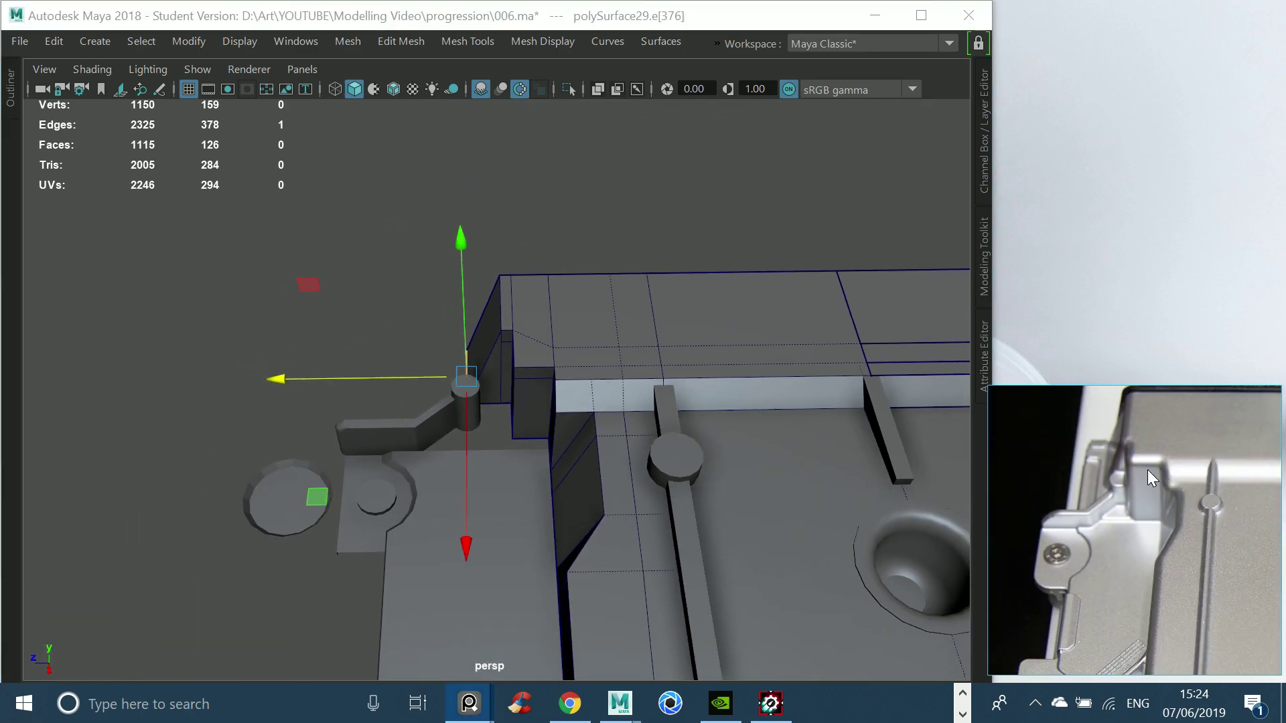
alt+drag(593, 411, 588, 422)
mouse_move(469, 340)
alt+mouse_down()
mouse_move(537, 431)
mouse_move(566, 511)
mouse_move(525, 476)
mouse_move(503, 516)
mouse_move(489, 444)
mouse_move(493, 461)
mouse_move(551, 486)
alt+mouse_up()
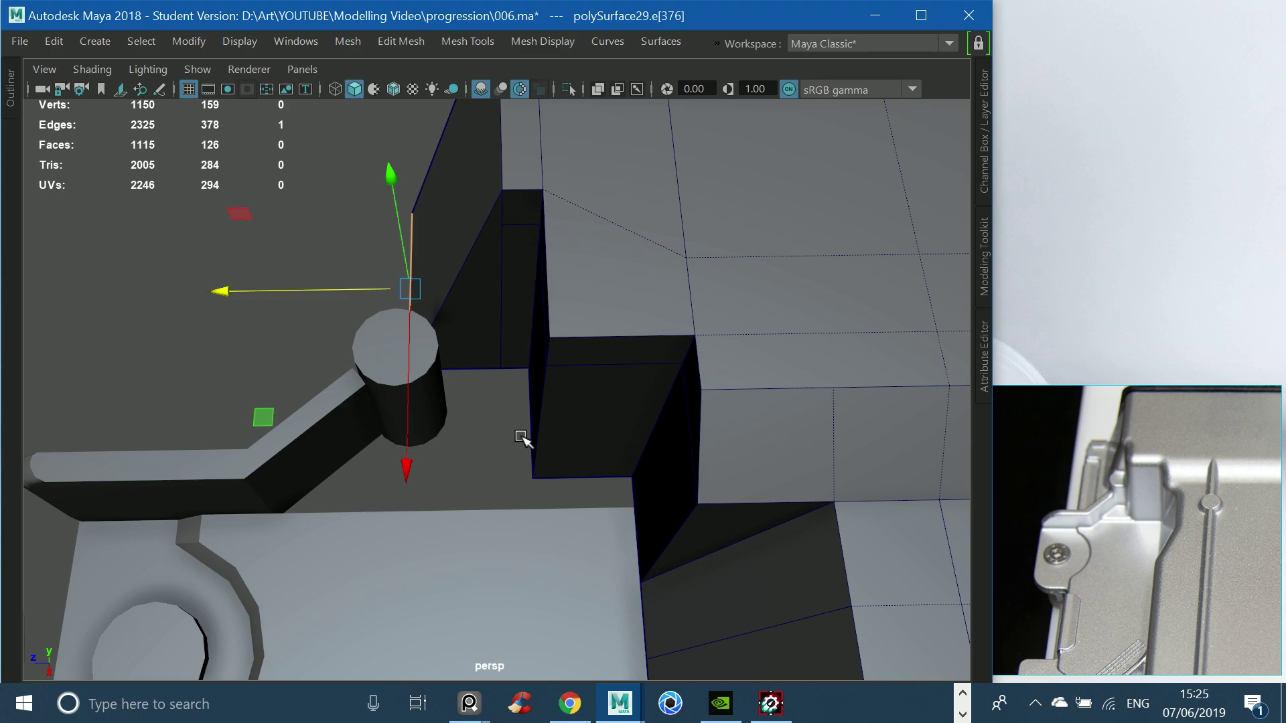
scroll(521, 437, down, 4)
Push the block's side-wall vertices left along X toward the bracket cylinder.
key(F9)
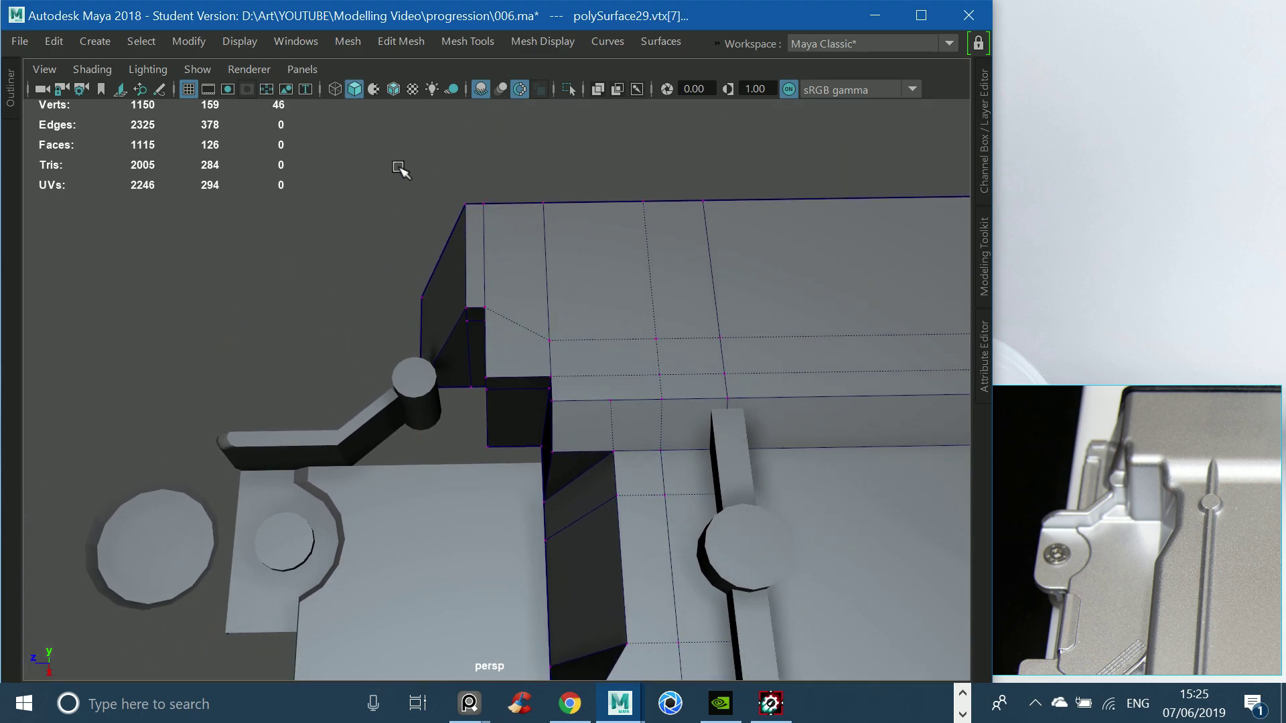
drag(512, 479, 512, 478)
drag(424, 335, 395, 327)
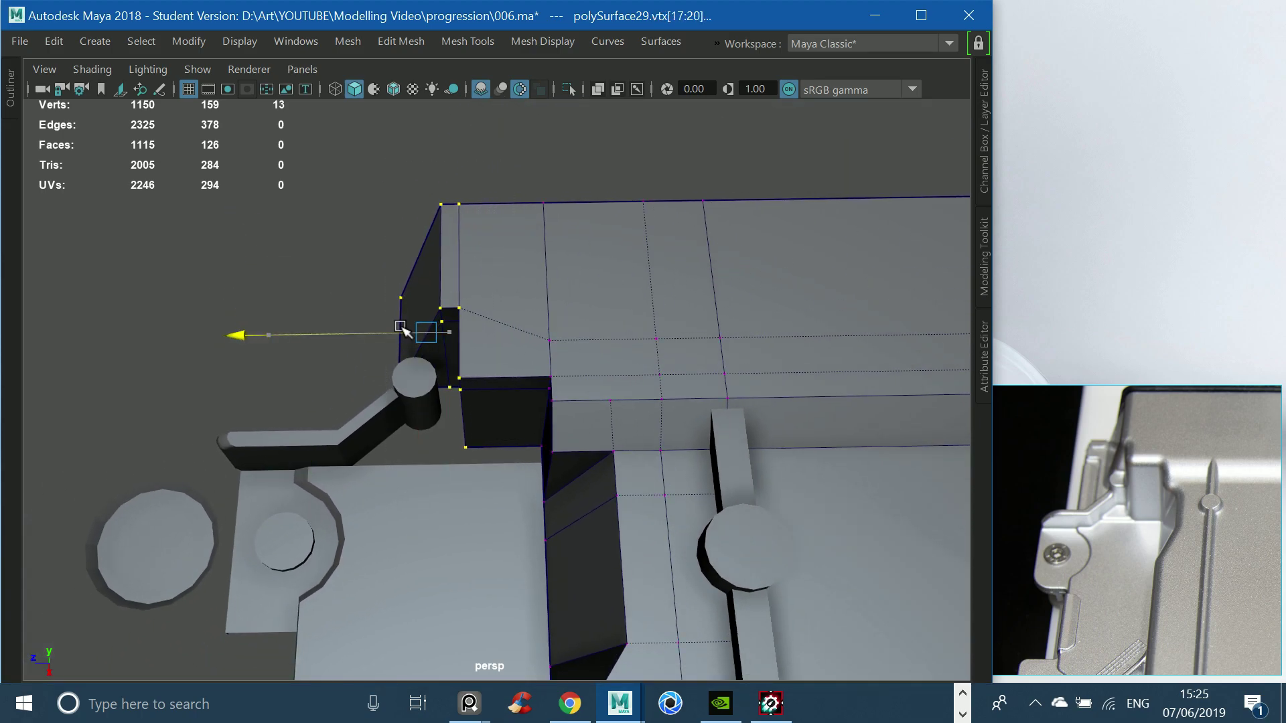
key(F8)
click(511, 255)
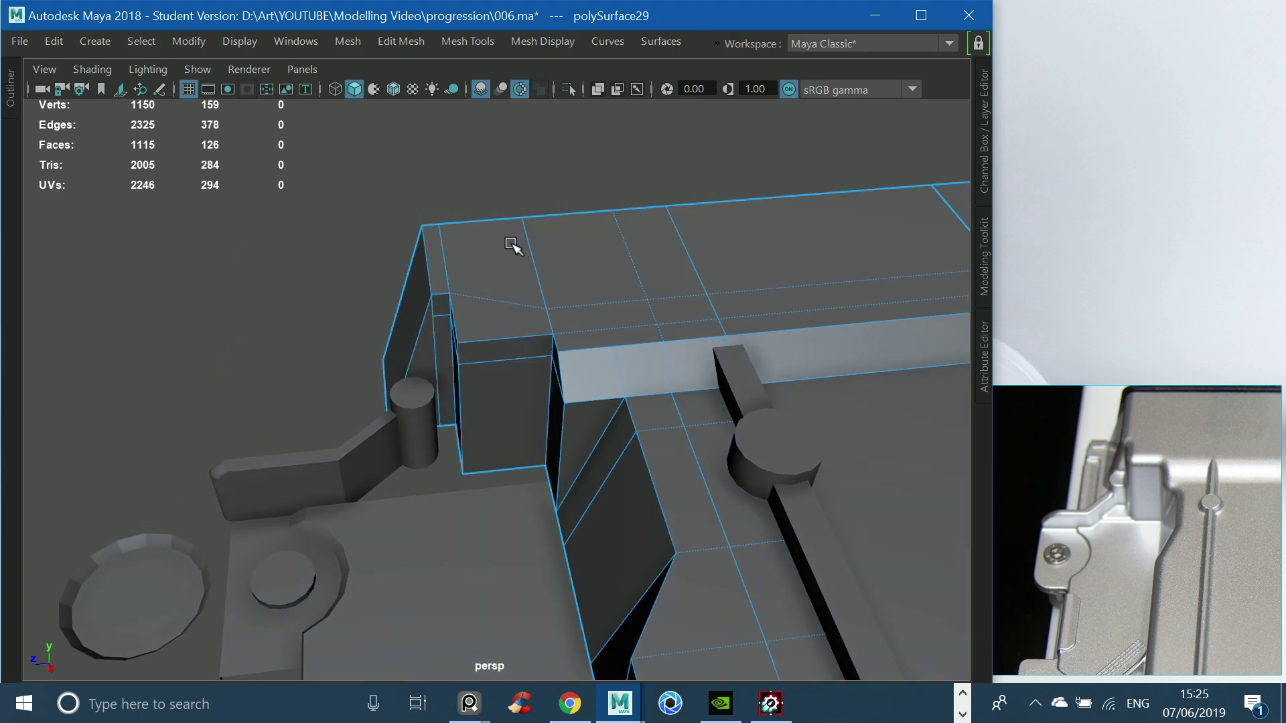
alt+drag(511, 255, 523, 429)
click(424, 396)
mouse_move(423, 396)
alt+mouse_down()
mouse_move(488, 425)
mouse_move(440, 335)
mouse_move(447, 181)
alt+mouse_up()
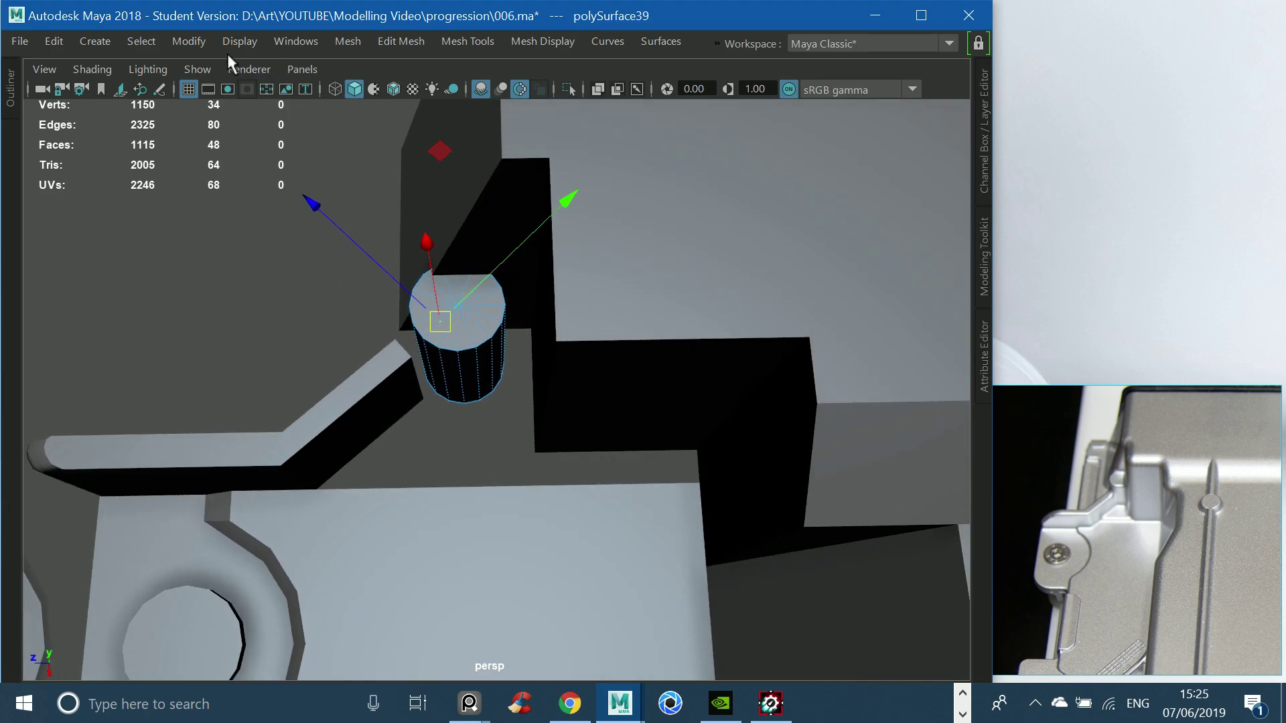
Center the bracket cylinder's pivot and move it right and down.
click(188, 41)
click(241, 185)
mouse_move(457, 186)
mouse_down()
mouse_move(500, 191)
mouse_move(501, 167)
mouse_up()
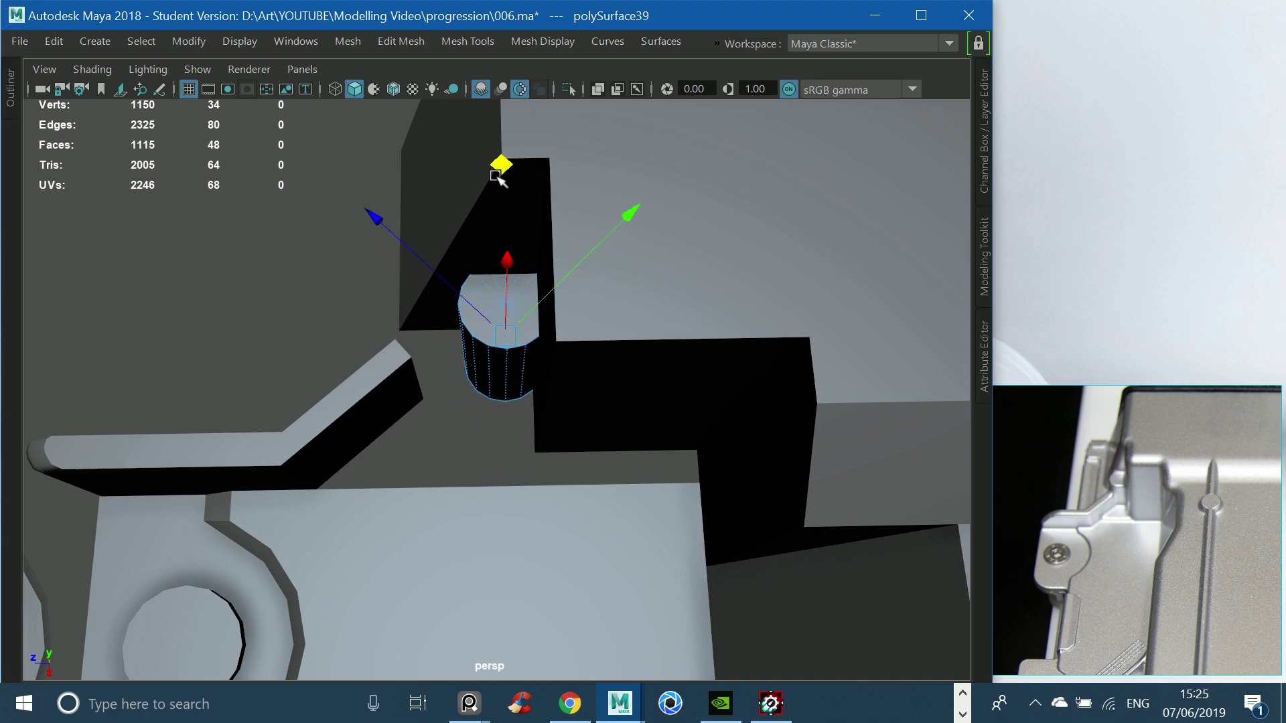
scroll(402, 348, up, 2)
Lower the bent arm's top-edge vertices along the vertical axis.
click(341, 395)
key(F9)
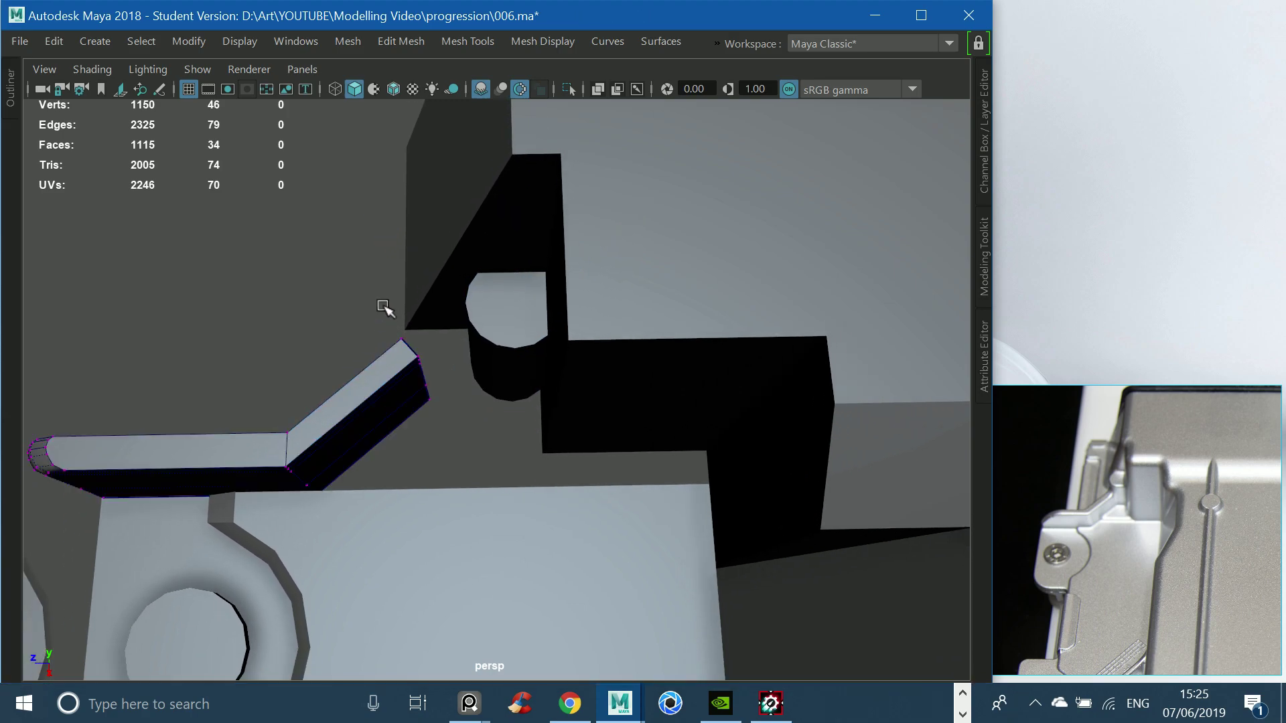
mouse_move(388, 307)
mouse_down()
mouse_move(443, 402)
mouse_move(445, 350)
mouse_move(143, 344)
mouse_move(673, 409)
mouse_up()
click(417, 362)
mouse_move(384, 188)
mouse_down()
mouse_move(405, 273)
mouse_move(402, 242)
mouse_up()
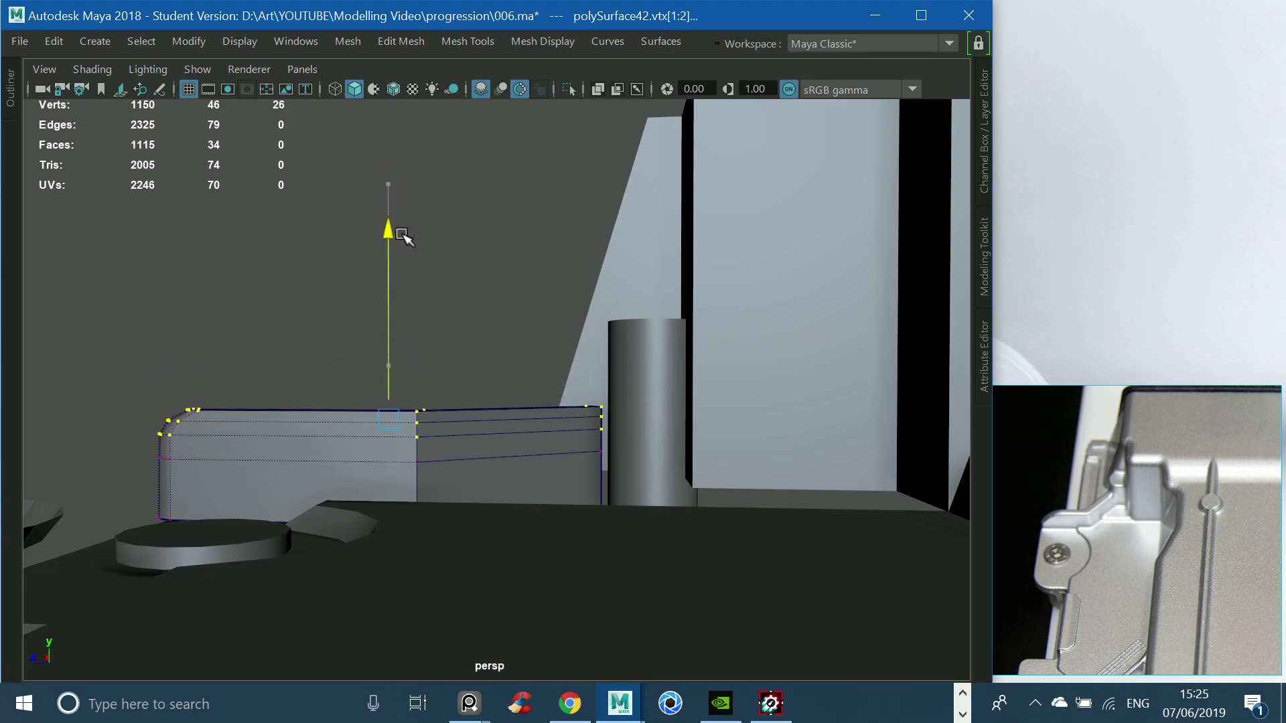
mouse_move(89, 377)
mouse_down()
mouse_move(661, 479)
mouse_move(488, 416)
mouse_move(526, 410)
mouse_move(437, 408)
mouse_move(410, 364)
mouse_up()
drag(392, 251, 400, 264)
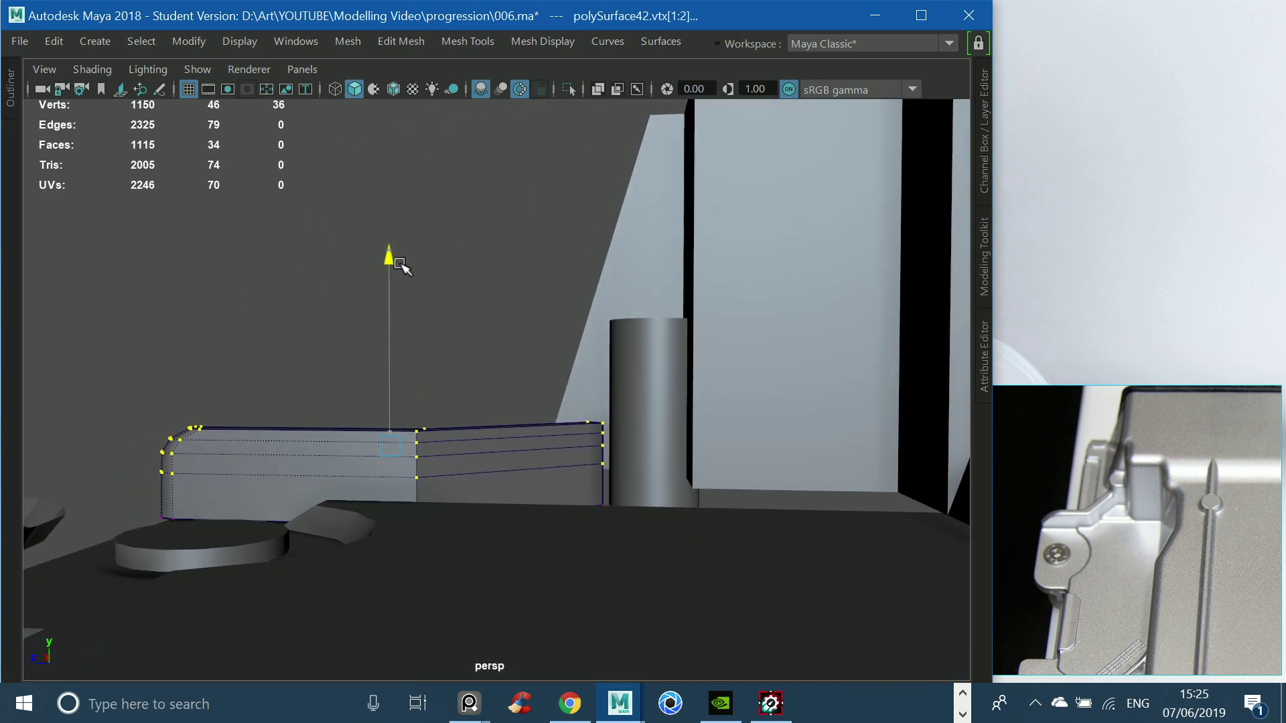
Stretch the arm's end vertices along Z so the end meets the cylinder.
alt+drag(505, 345, 553, 325)
drag(552, 326, 720, 534)
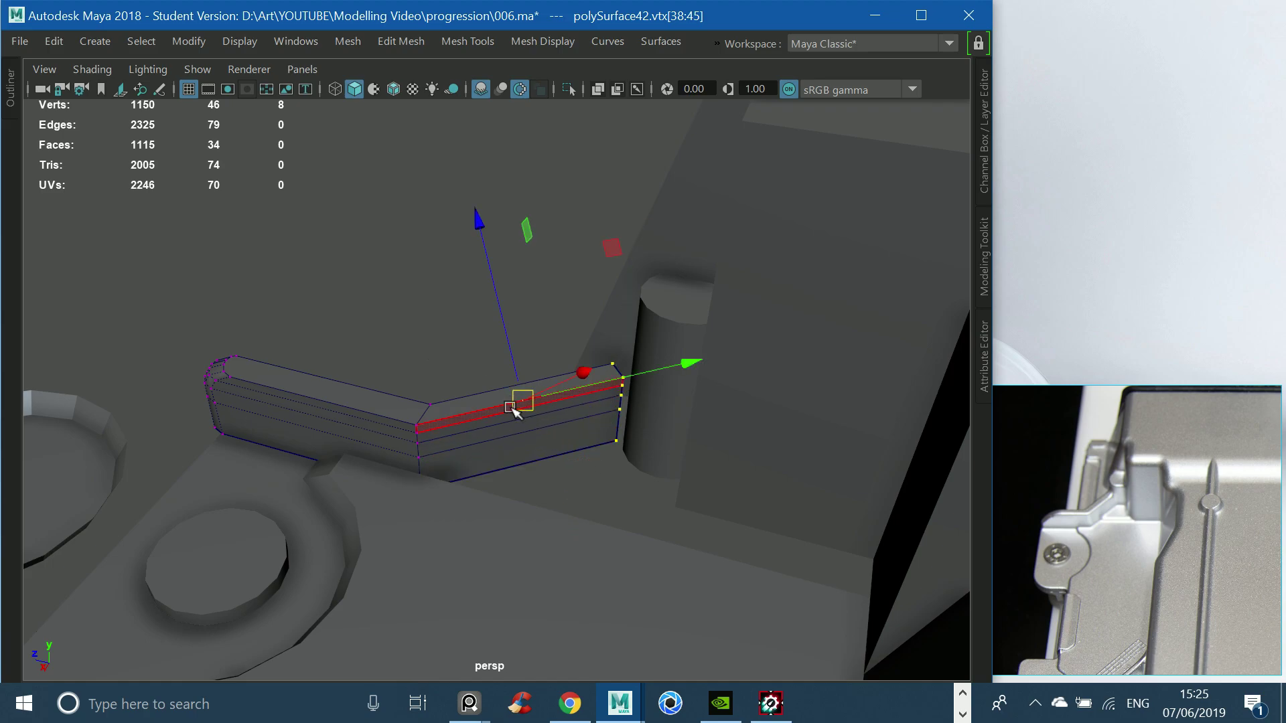
mouse_move(625, 389)
mouse_down()
mouse_move(642, 375)
mouse_move(662, 394)
mouse_move(601, 331)
mouse_up()
key(F8)
right_click(548, 282)
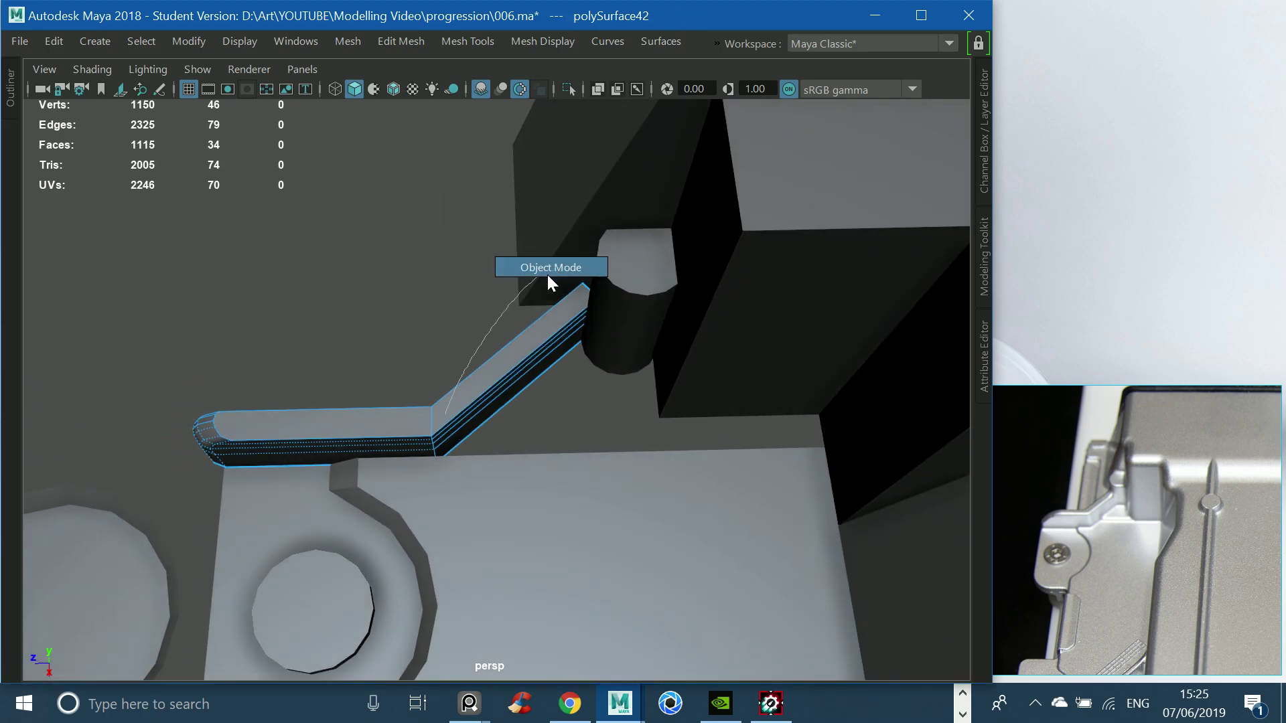
alt+drag(476, 367, 323, 346)
Select the vertices along the plate's hole edge in vertex mode.
click(489, 416)
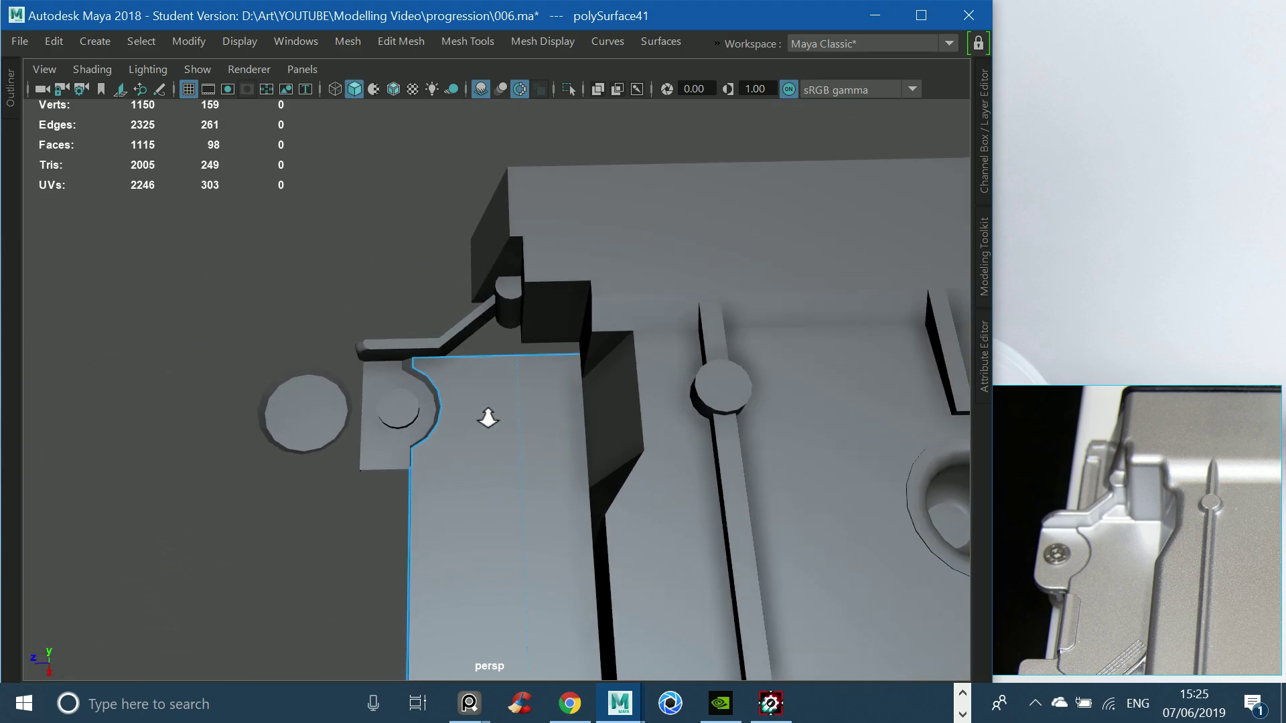
mouse_move(488, 416)
alt+mouse_down()
mouse_move(444, 379)
mouse_move(450, 388)
alt+mouse_up()
key(F9)
mouse_move(250, 306)
mouse_down()
mouse_move(632, 473)
mouse_move(541, 417)
mouse_move(393, 439)
mouse_up()
key(w)
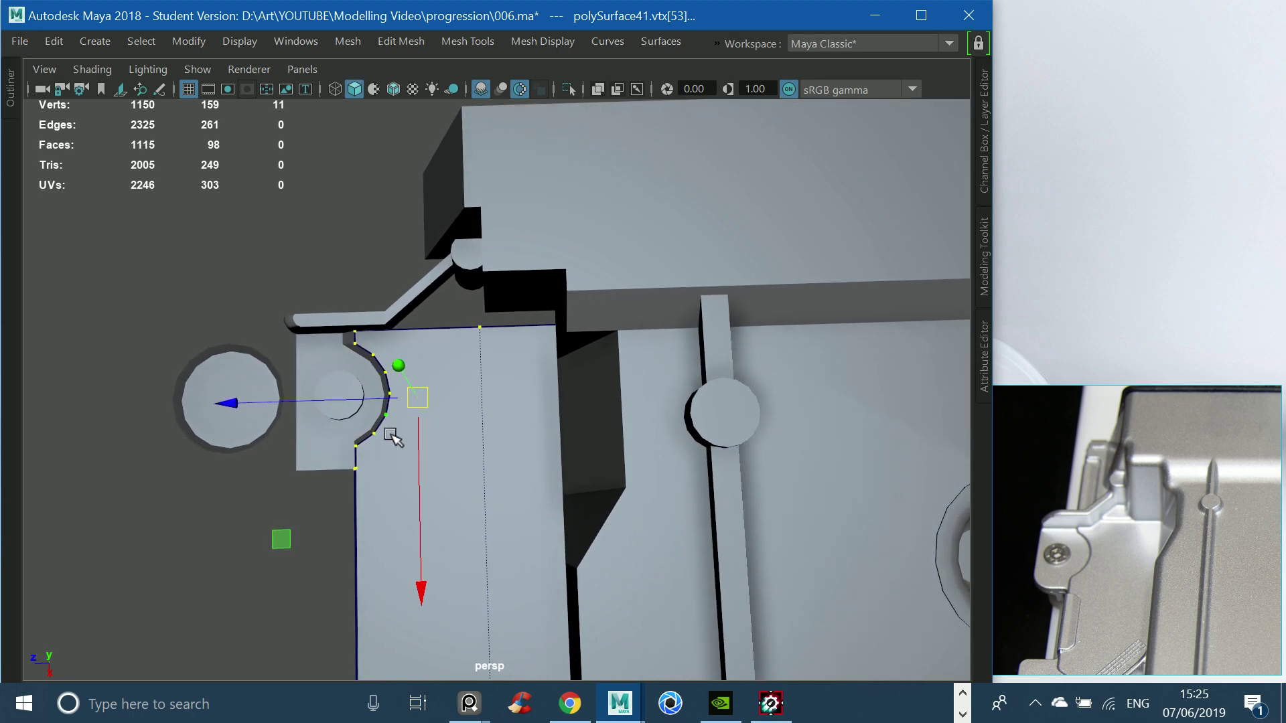
Combine the plate and the small round tab into one mesh.
right_drag(422, 458, 432, 376)
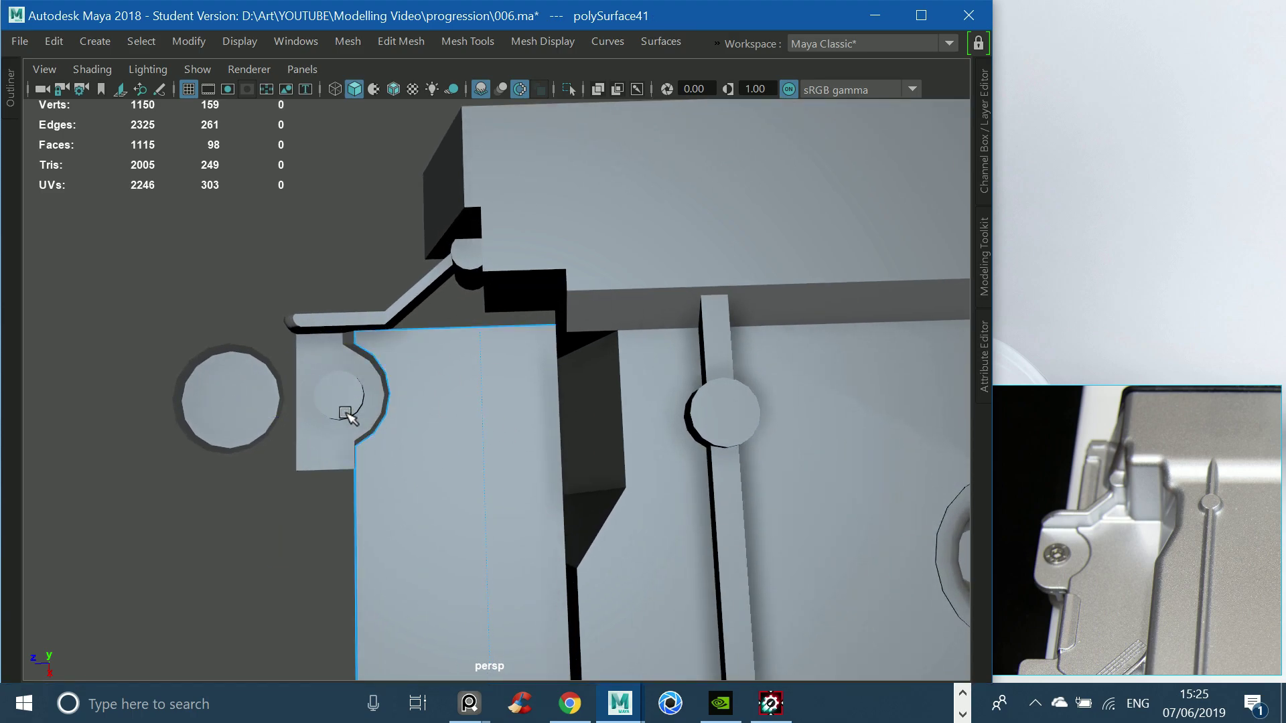
shift+click(332, 441)
alt+drag(534, 436, 329, 404)
scroll(464, 402, down, 2)
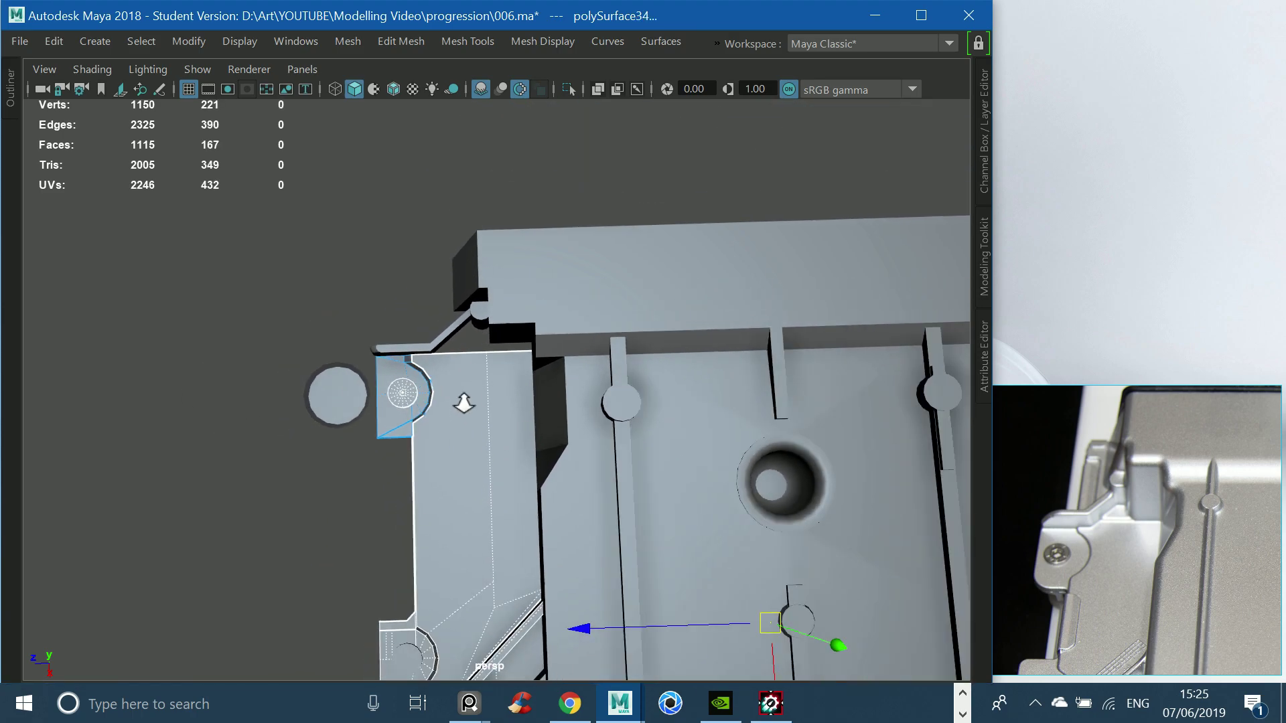
scroll(464, 402, down, 1)
scroll(587, 507, up, 2)
scroll(533, 453, up, 2)
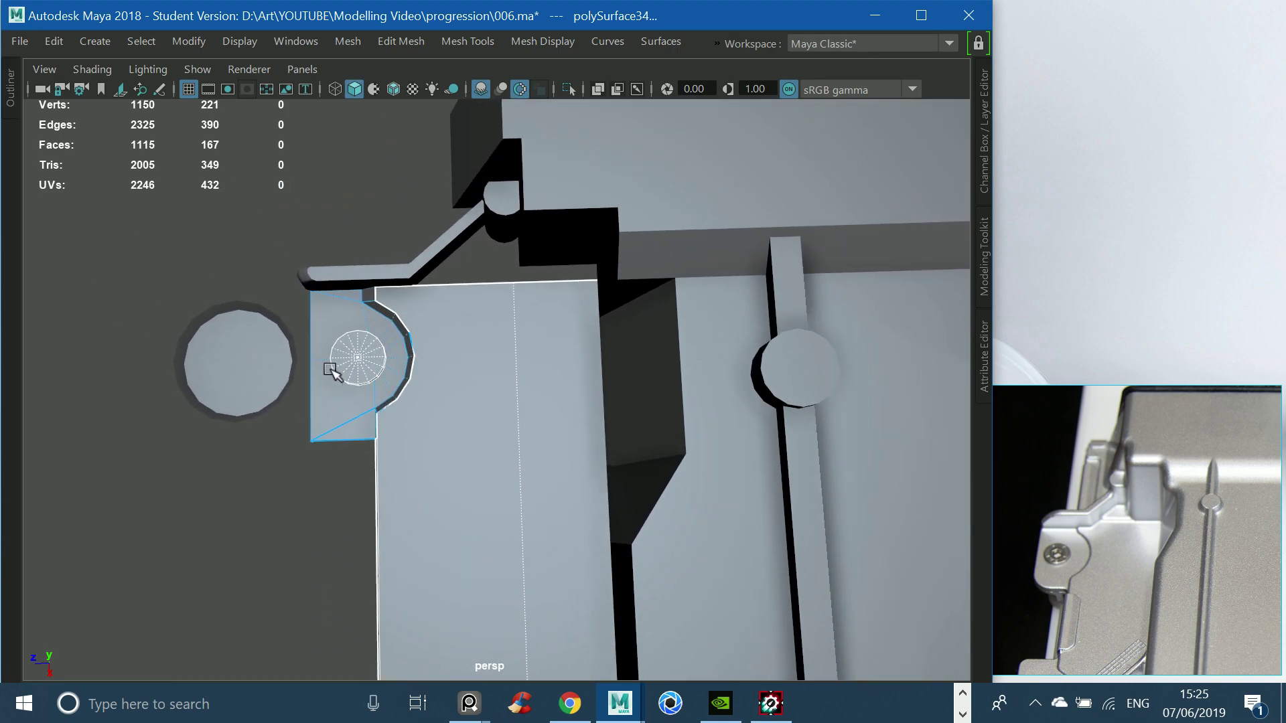
click(347, 41)
click(368, 108)
Shift the tab and hole-circle vertices downward.
right_drag(502, 353, 231, 197)
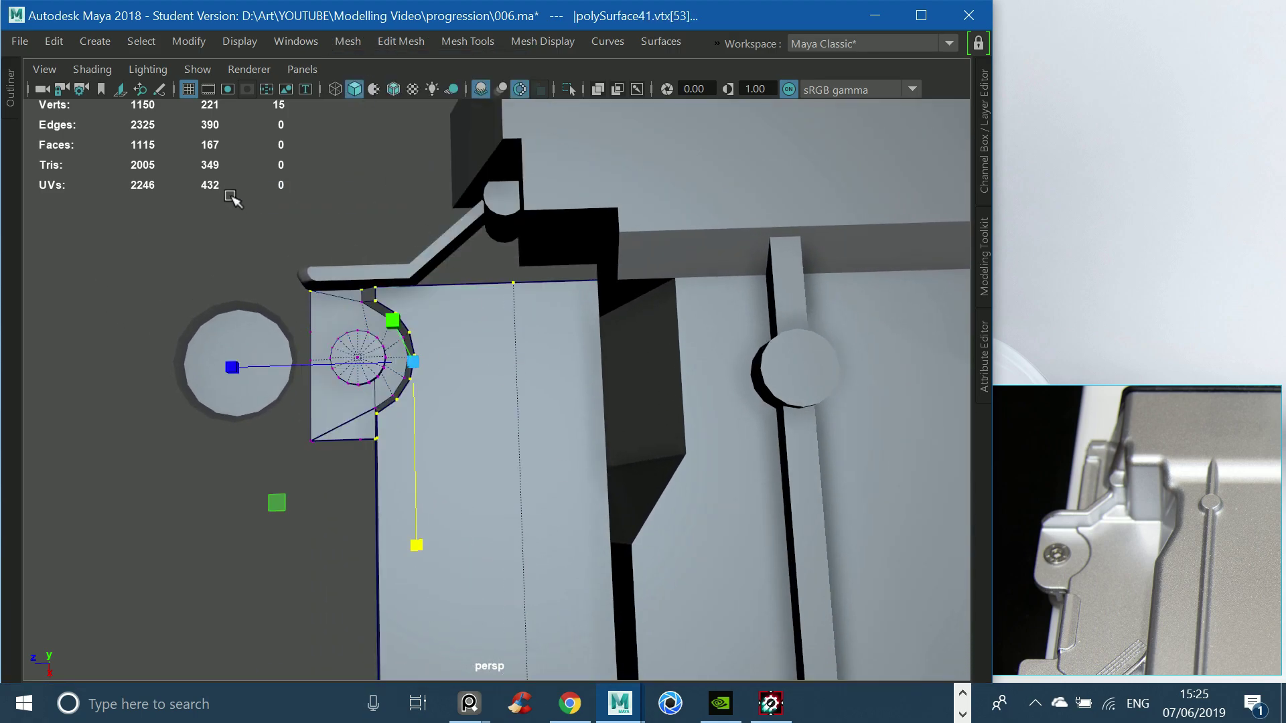
drag(480, 387, 586, 501)
mouse_move(569, 422)
alt+mouse_down()
mouse_move(547, 328)
mouse_move(488, 325)
mouse_move(467, 302)
alt+mouse_up()
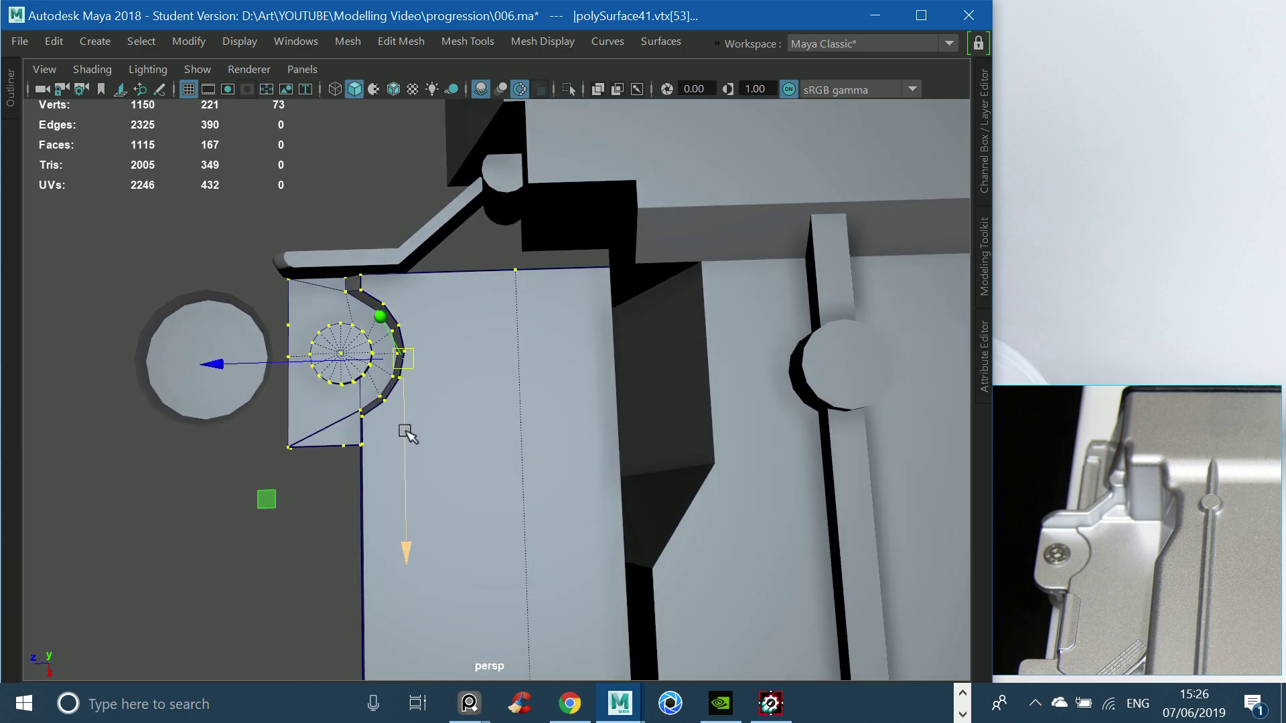
drag(410, 417, 414, 453)
Move the bracket cylinder down along Y, nudging it back up slightly.
key(F8)
click(506, 186)
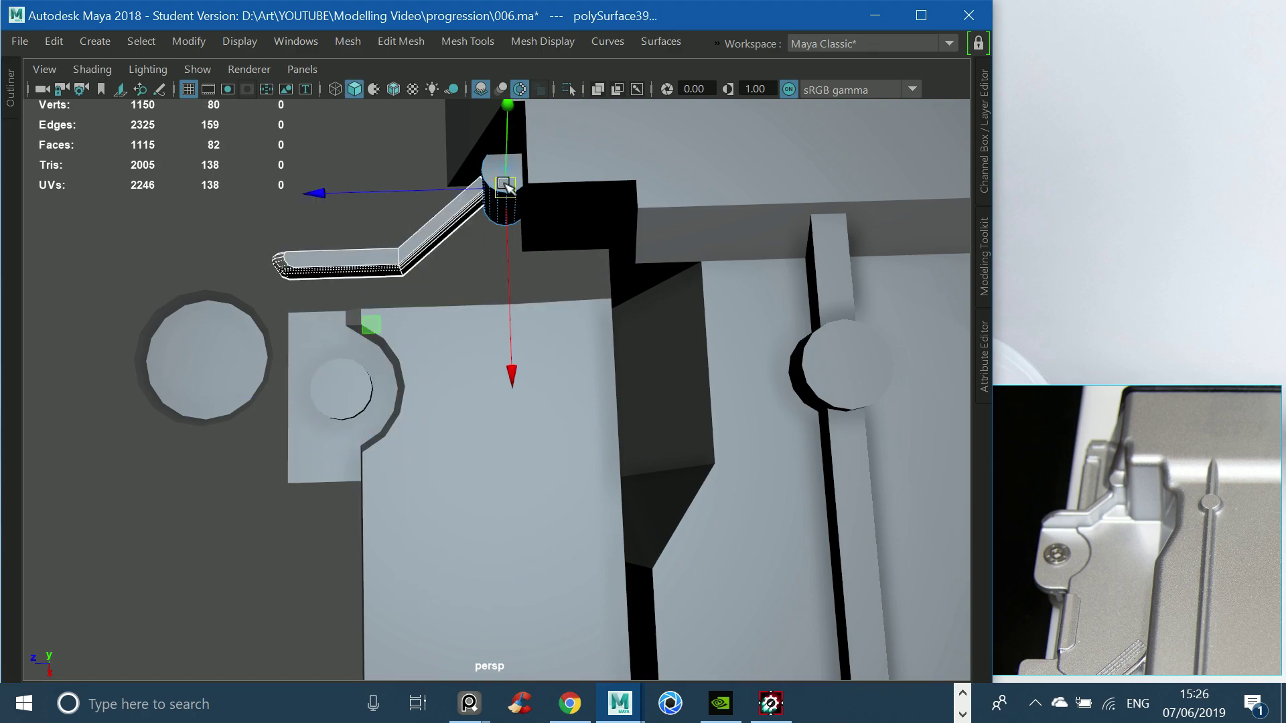
drag(504, 240, 521, 278)
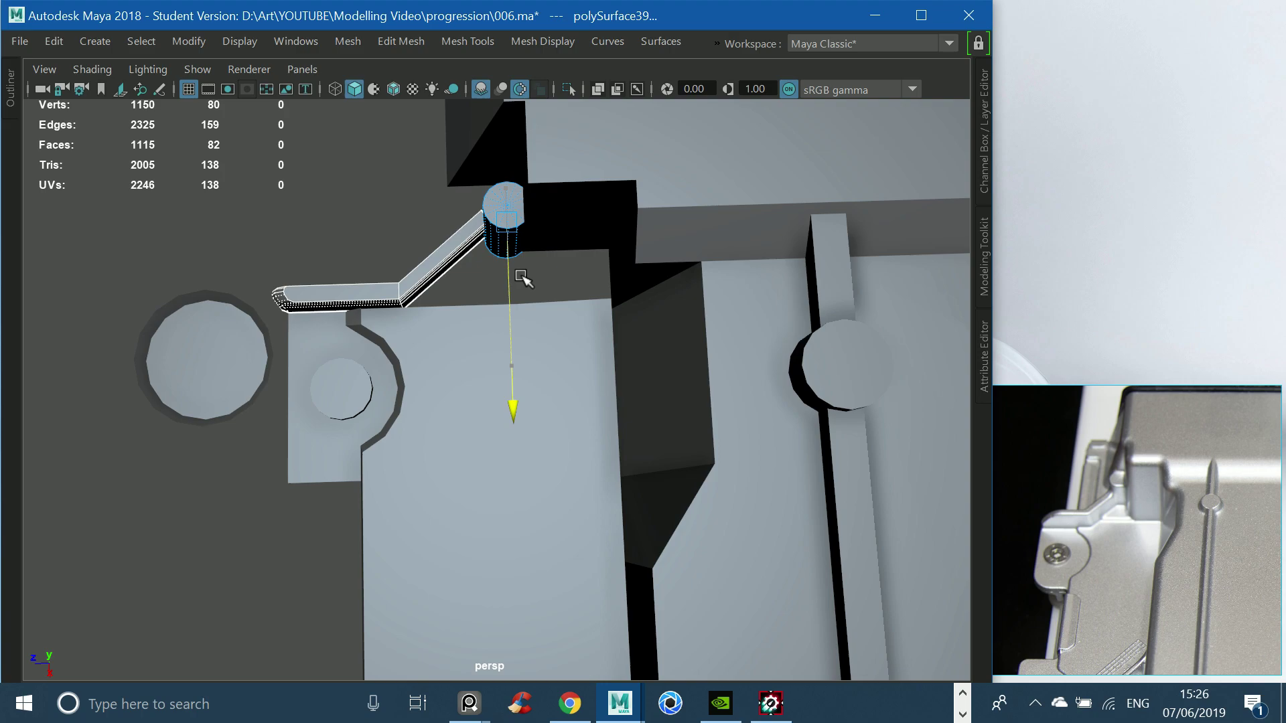
drag(521, 277, 522, 250)
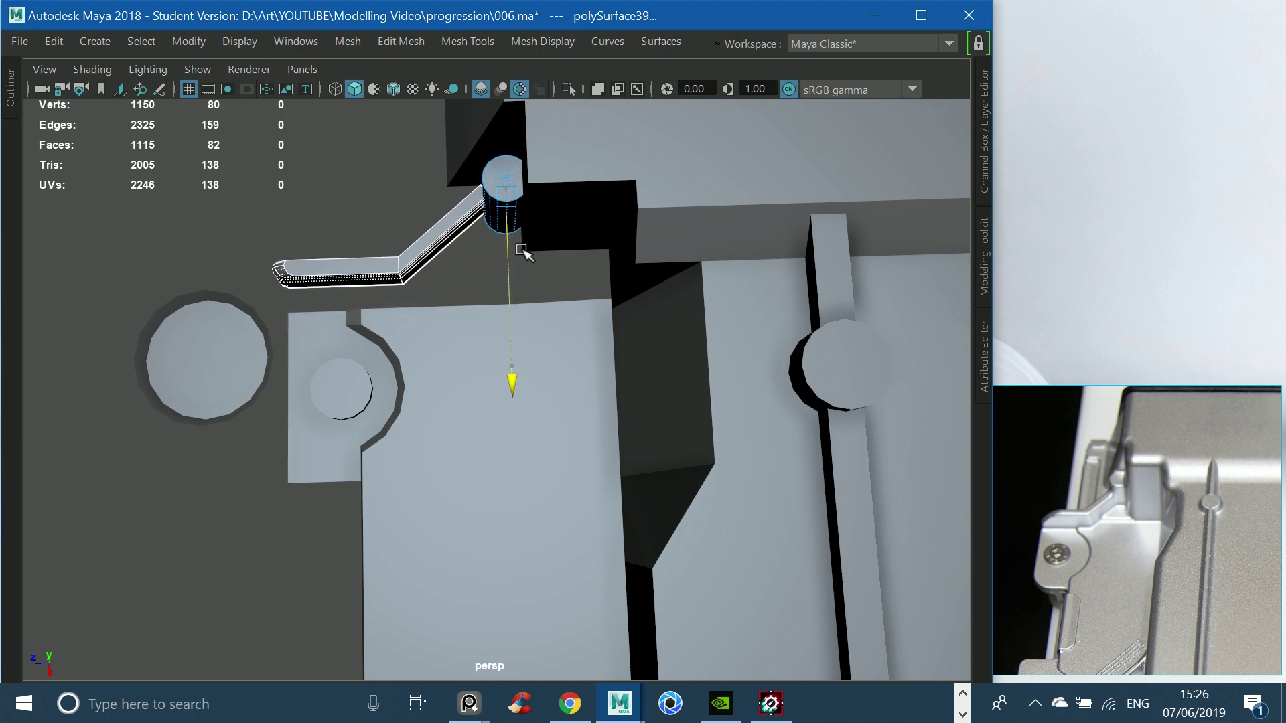
Center the bent arm's pivot and slide the arm down.
click(452, 235)
click(189, 41)
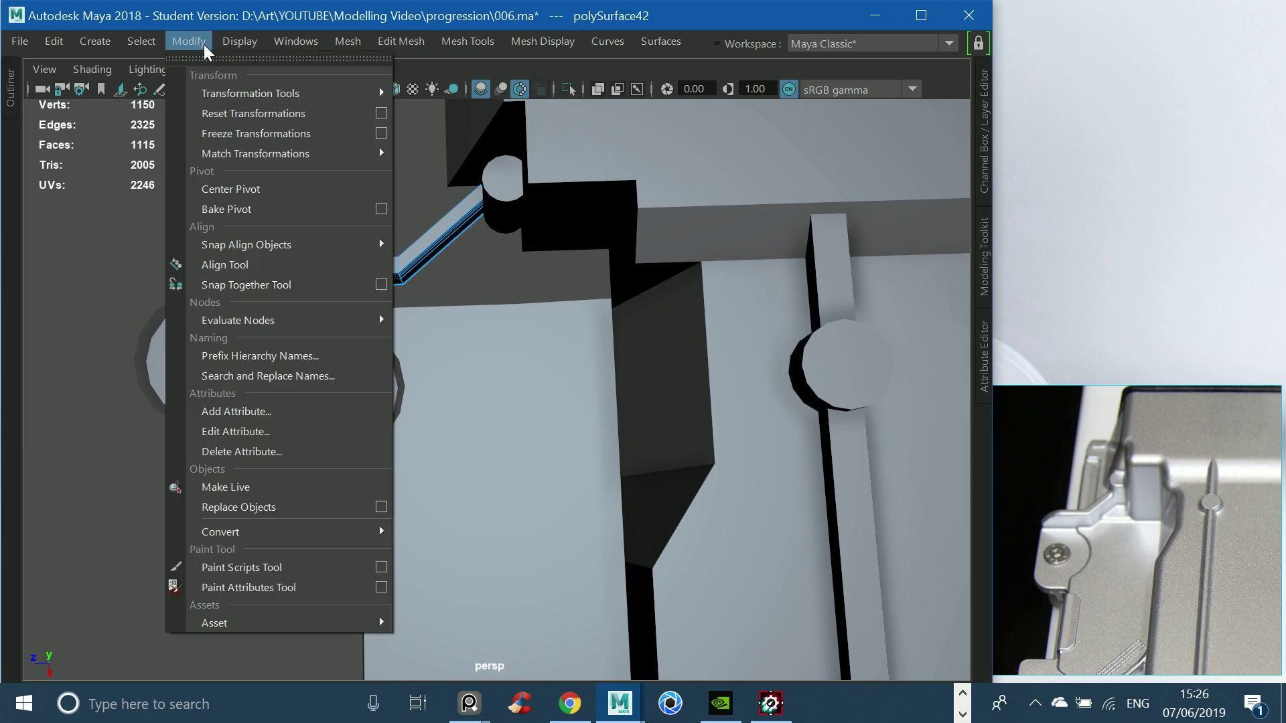
click(242, 189)
drag(382, 297, 392, 316)
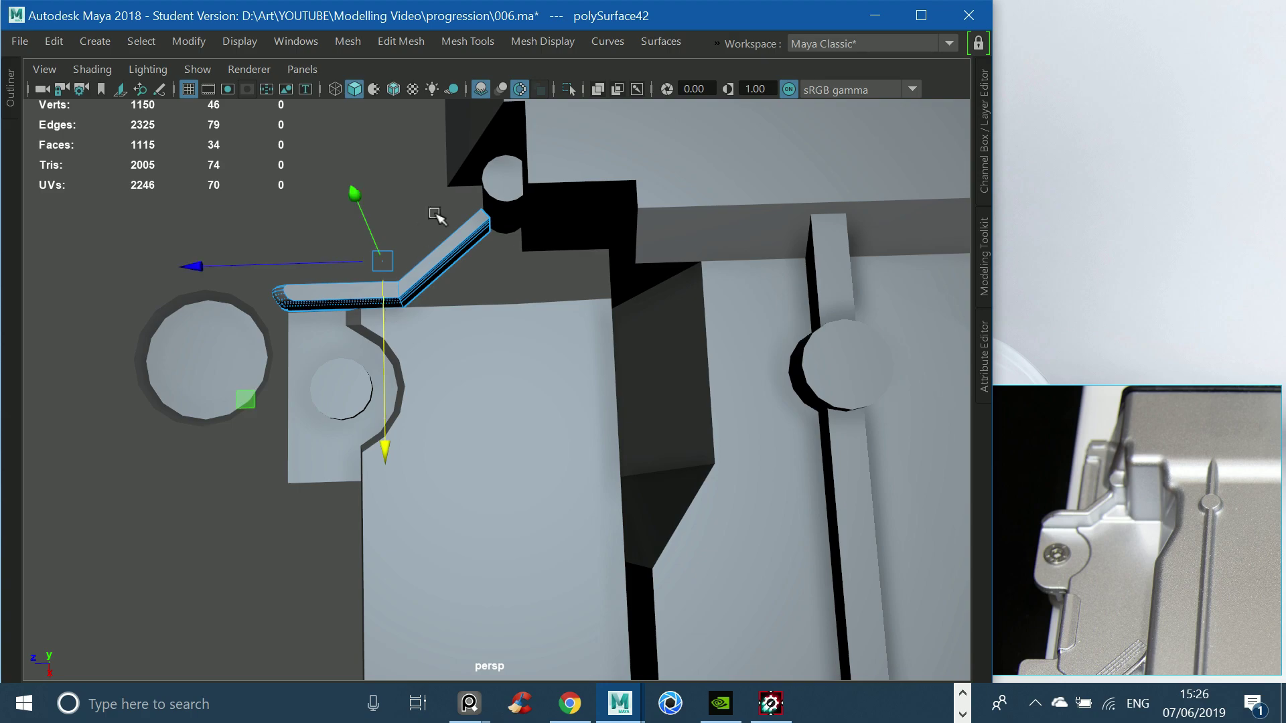
alt+drag(436, 217, 473, 278)
alt+drag(469, 224, 468, 263)
Select the bent arm's end vertices, then select the large block.
right_click(464, 347)
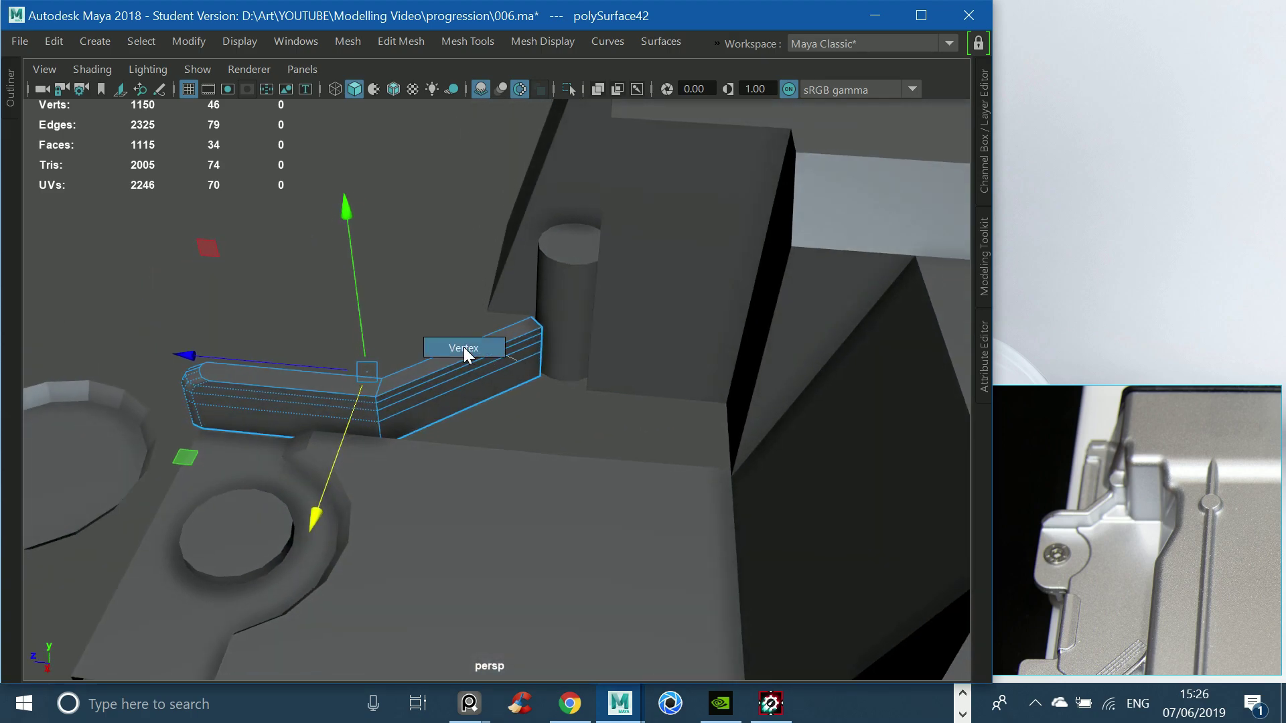
drag(516, 311, 553, 386)
click(477, 357)
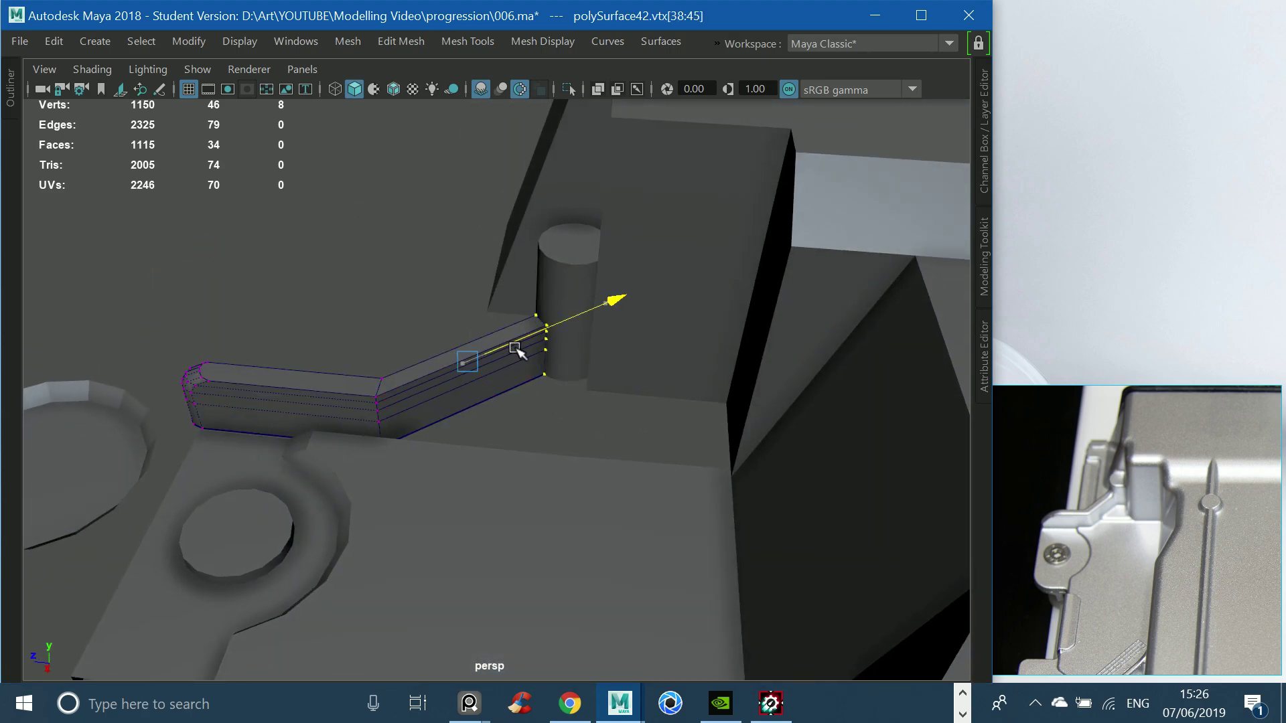
right_drag(519, 350, 536, 288)
alt+drag(545, 253, 512, 178)
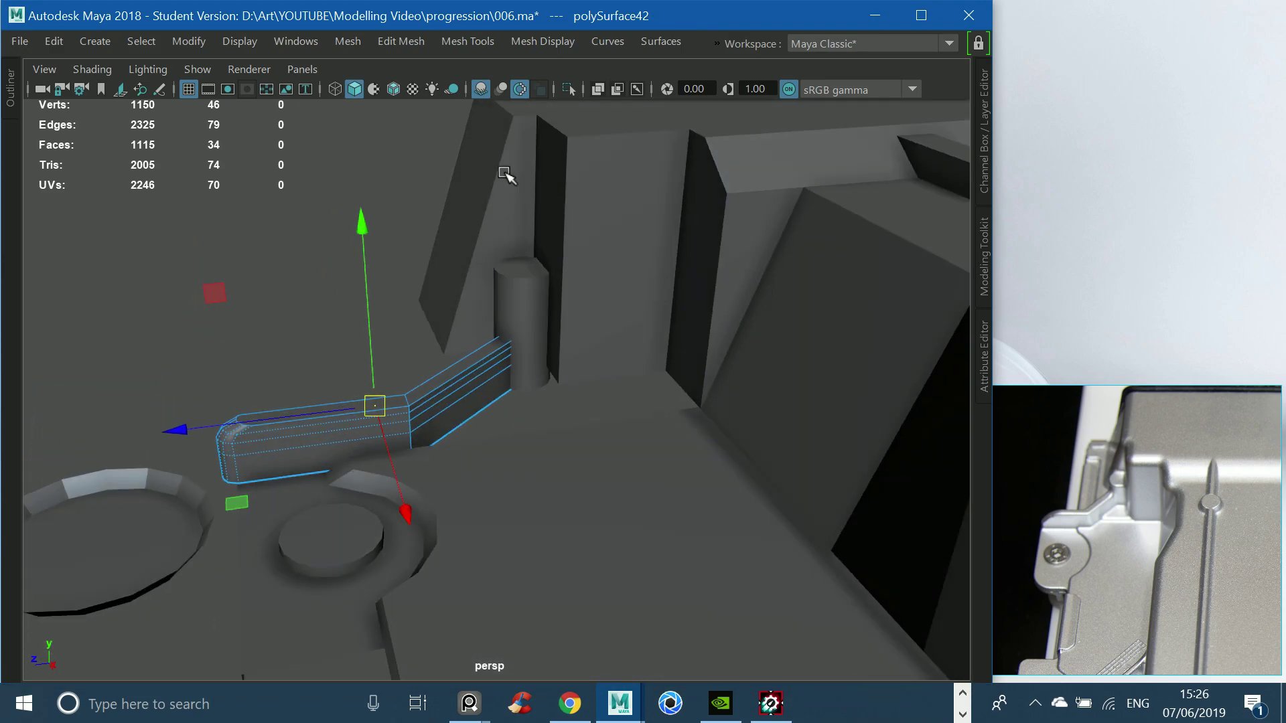
click(512, 178)
scroll(514, 319, up, 5)
Slide the two side-wall edge vertices sideways.
alt+drag(513, 319, 420, 330)
key(F9)
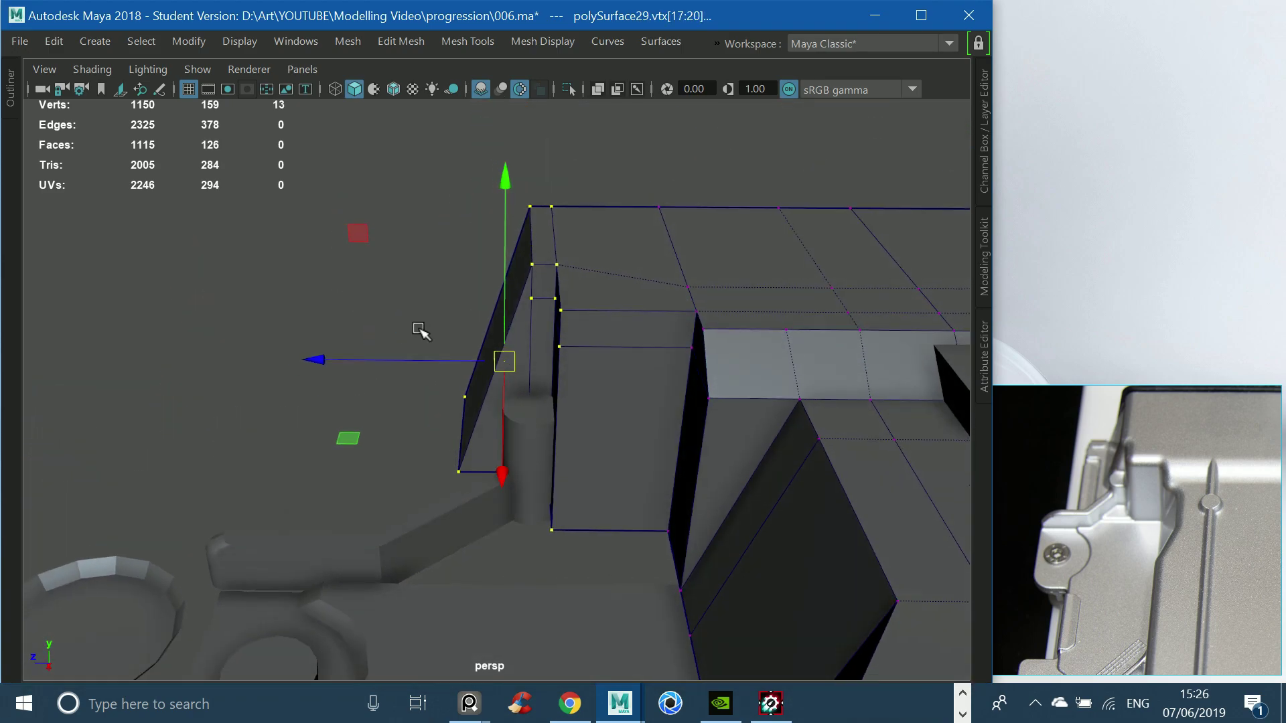
drag(476, 515, 476, 513)
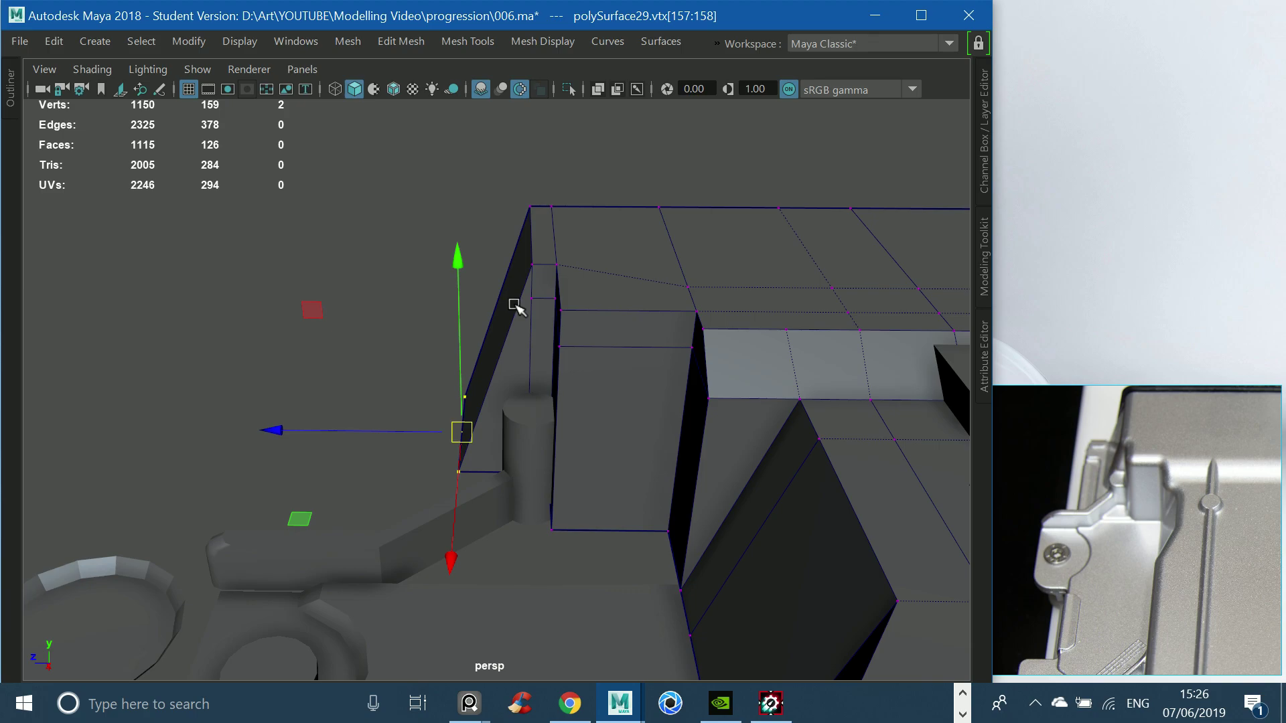
mouse_move(516, 306)
alt+mouse_down()
mouse_move(523, 376)
mouse_move(541, 405)
alt+mouse_up()
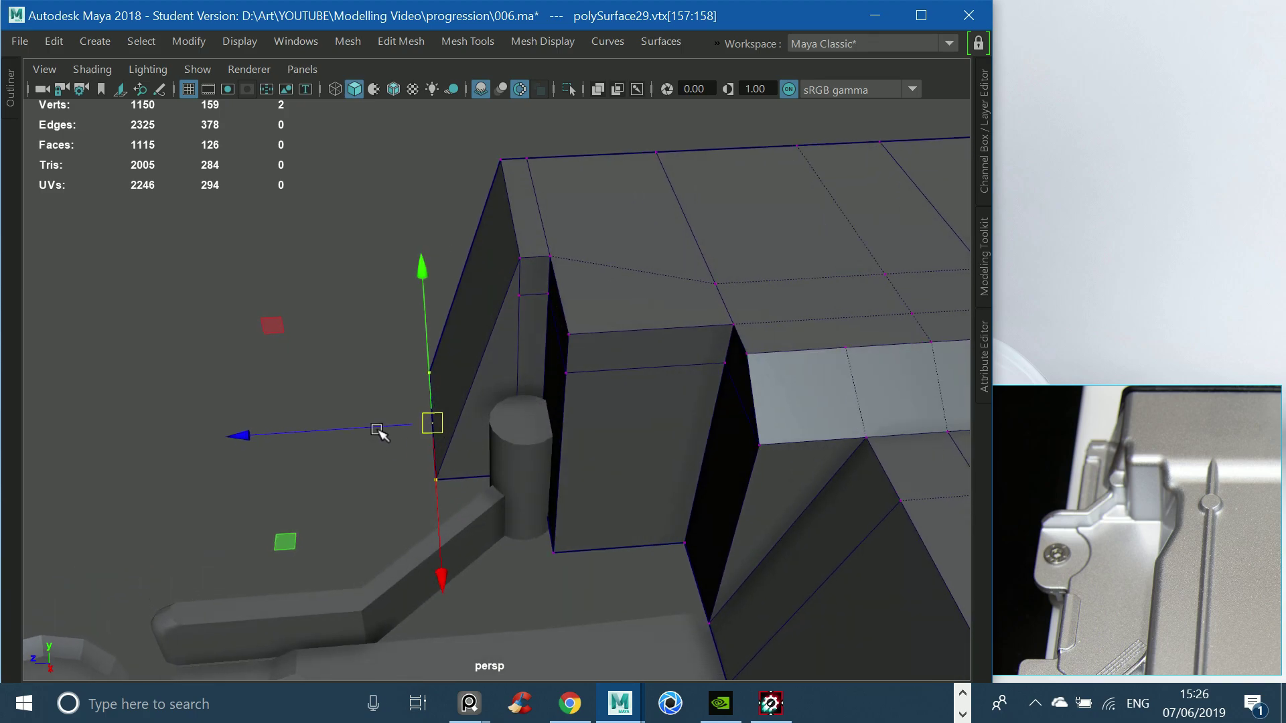
mouse_move(379, 432)
mouse_down()
mouse_move(394, 432)
mouse_move(509, 235)
mouse_up()
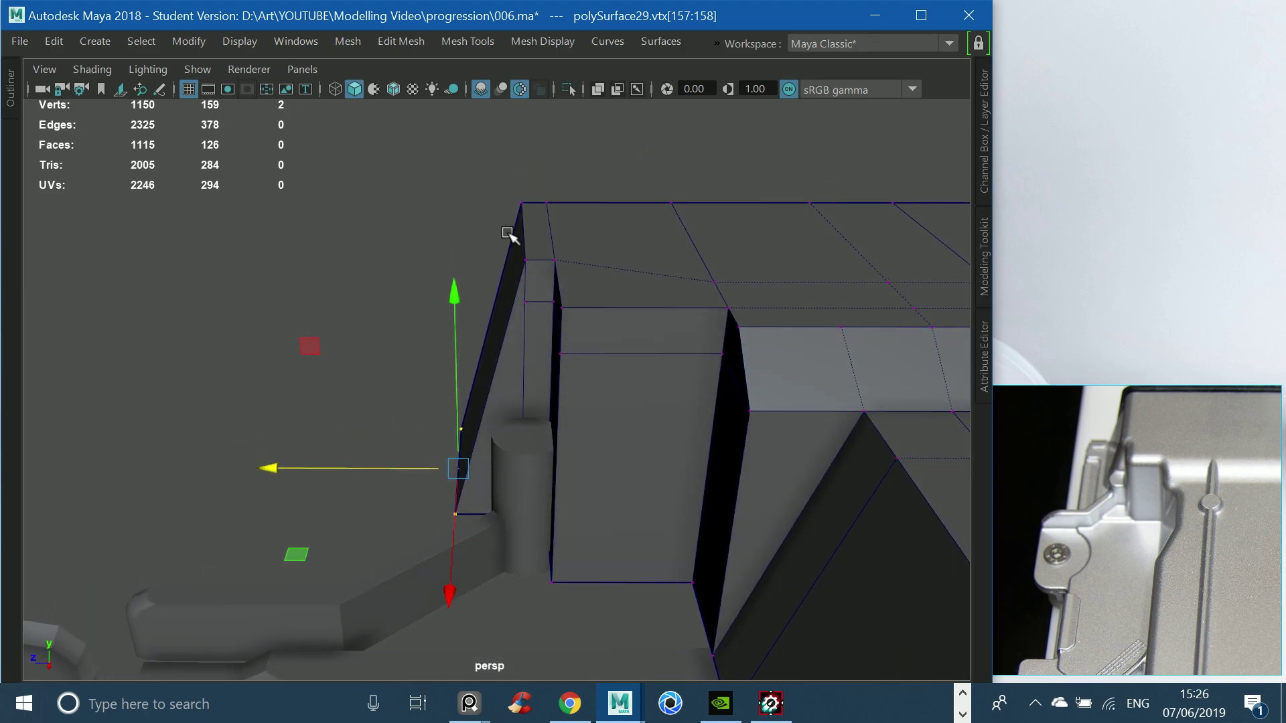
Push the thin wall panel's top vertices outward along X.
drag(540, 611, 540, 612)
alt+drag(540, 612, 493, 429)
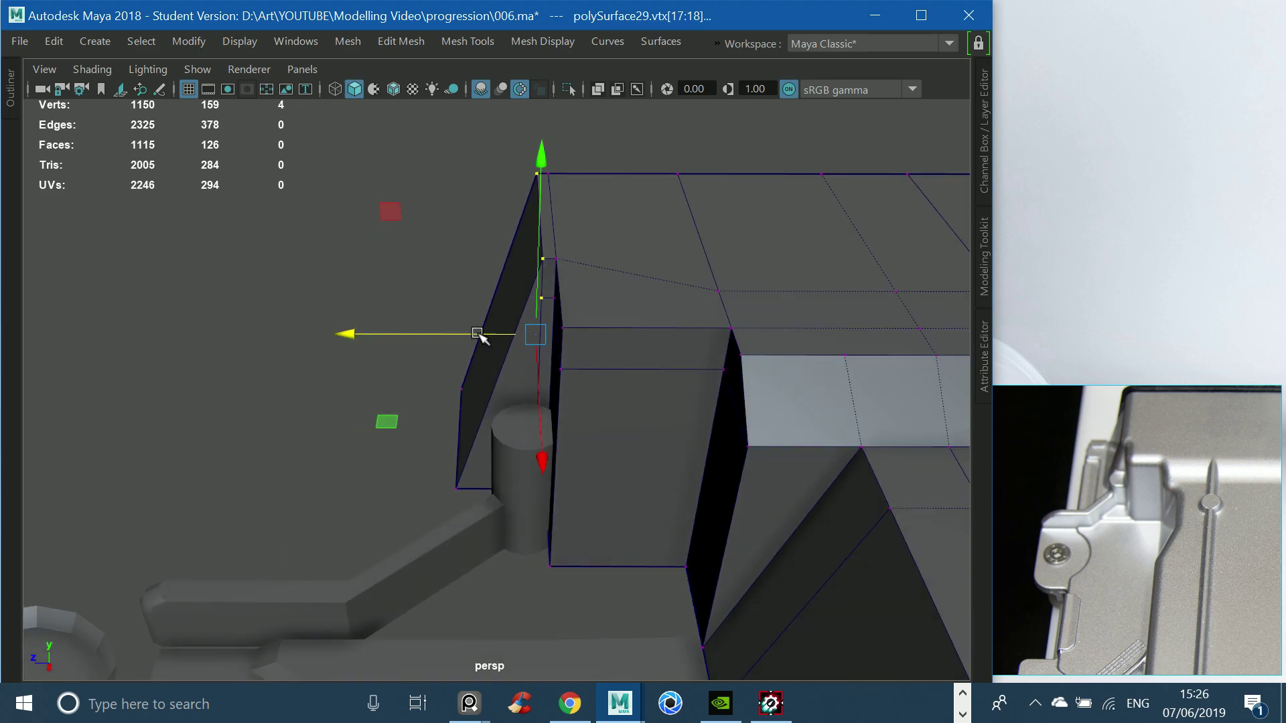
alt+drag(477, 334, 546, 261)
key(F8)
Inspect the slanted wall and small cylinder from several angles, ending with the base plate selected.
click(499, 436)
alt+drag(499, 435, 549, 402)
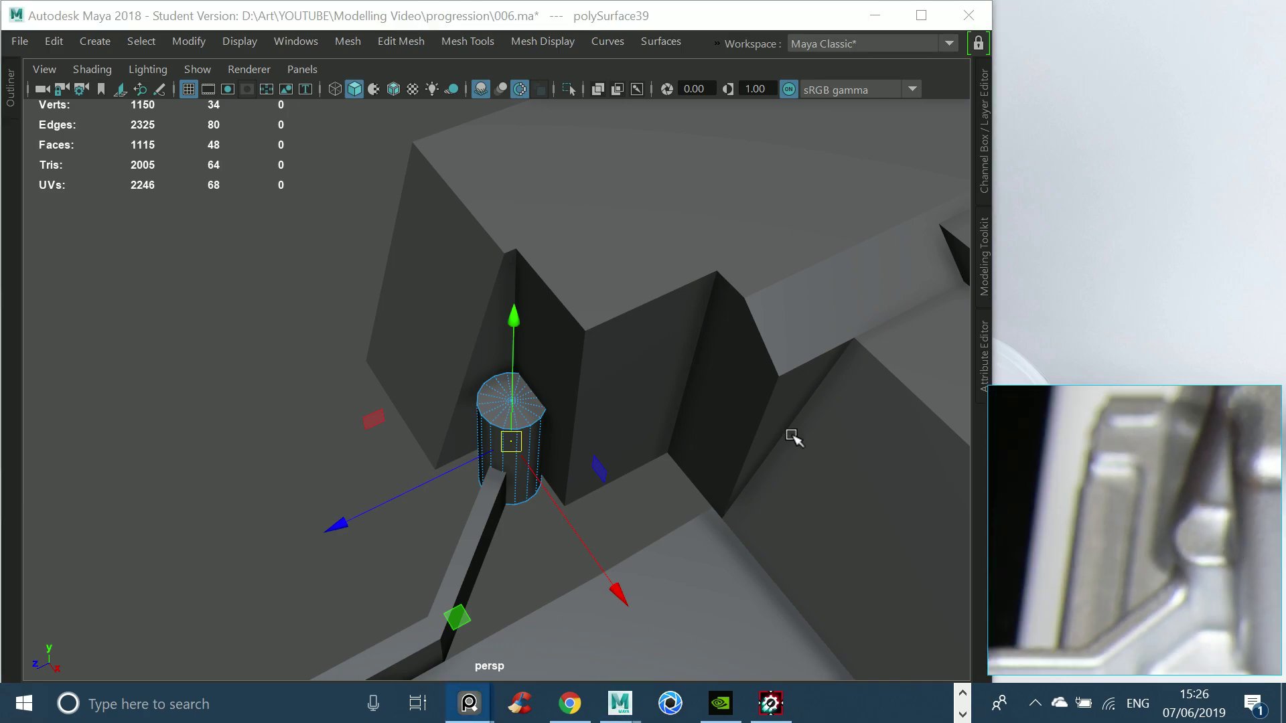
alt+drag(792, 437, 451, 335)
click(464, 347)
click(513, 396)
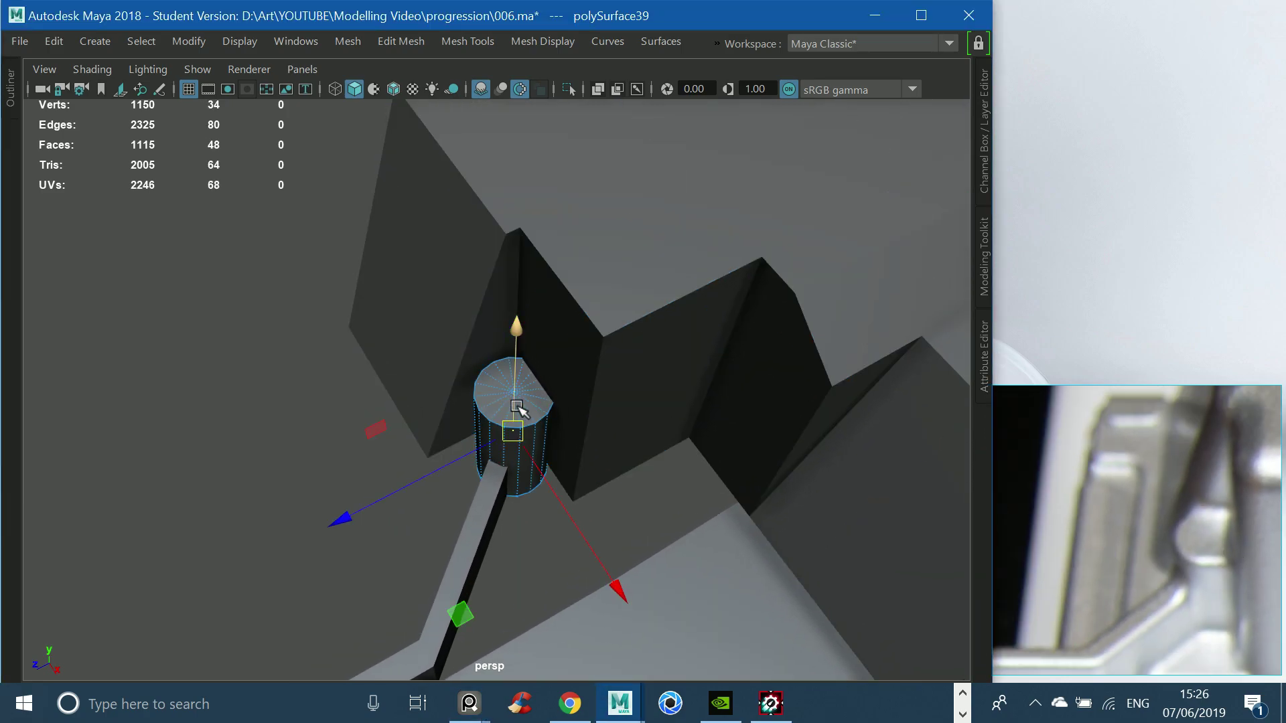
mouse_move(512, 395)
alt+mouse_down()
mouse_move(465, 351)
mouse_move(501, 418)
mouse_move(565, 468)
mouse_move(501, 383)
alt+mouse_up()
click(501, 385)
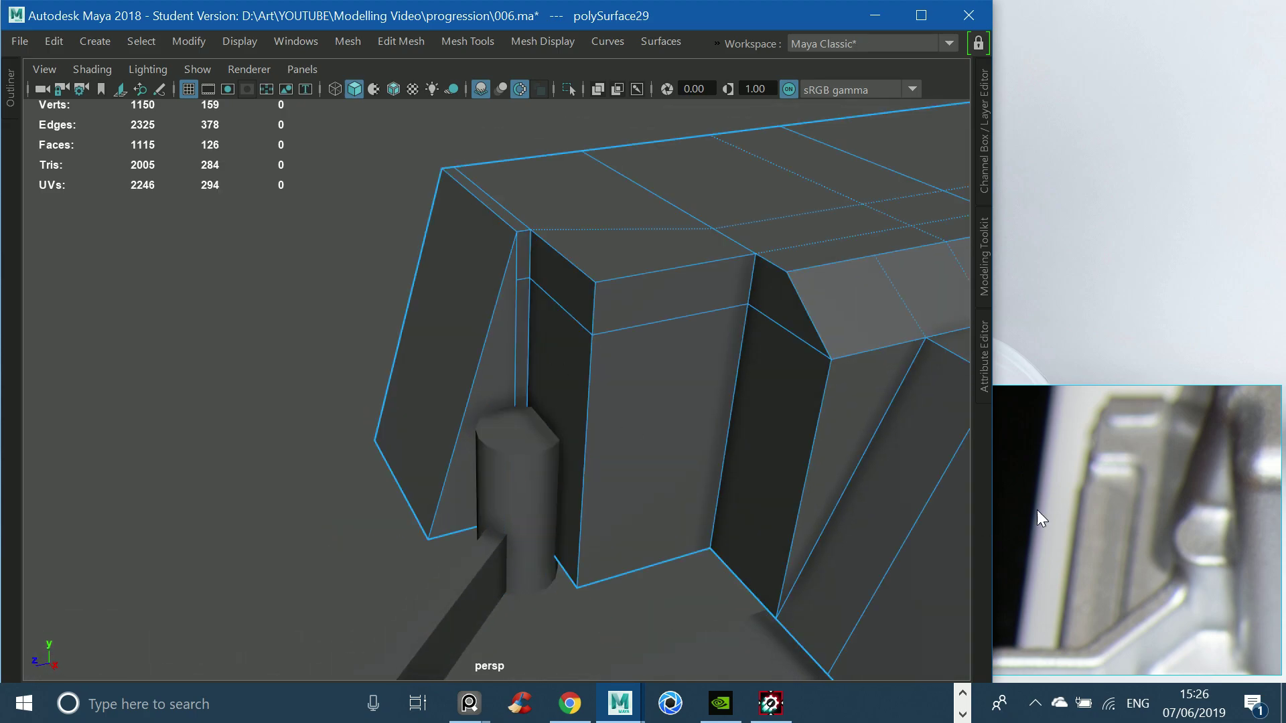
click(1142, 574)
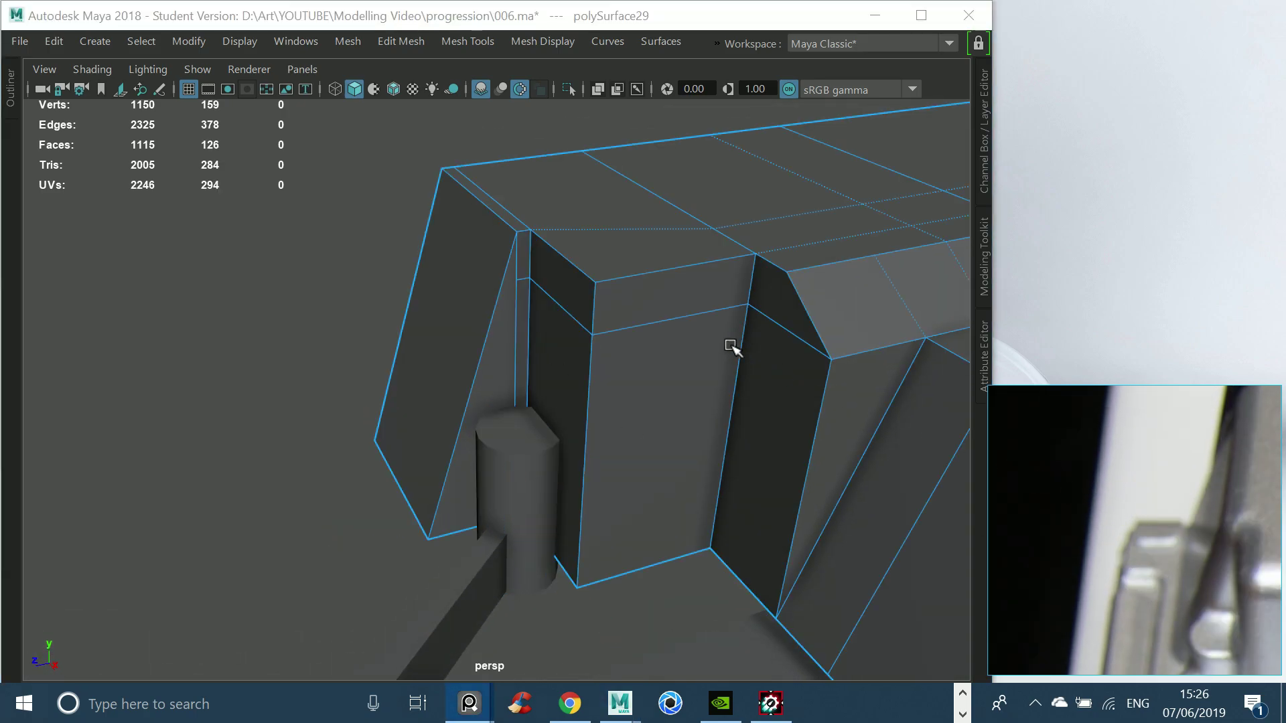
alt+drag(730, 346, 782, 345)
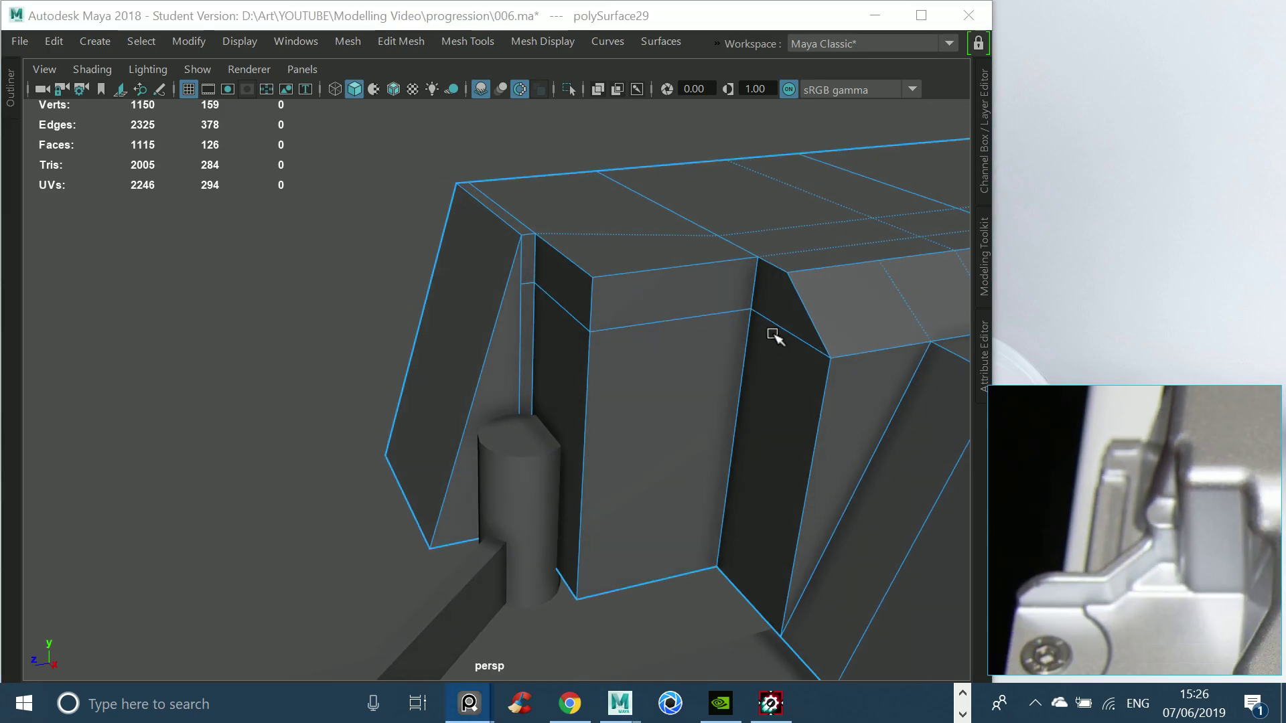
mouse_move(687, 418)
alt+mouse_down()
mouse_move(563, 391)
mouse_move(566, 428)
mouse_move(583, 370)
mouse_move(540, 496)
mouse_move(553, 485)
mouse_move(543, 494)
mouse_move(525, 477)
mouse_move(539, 484)
mouse_move(574, 424)
mouse_move(599, 419)
alt+mouse_up()
click(556, 461)
Create a polygon cube and move it to the cylinder's corner.
alt+right_drag(599, 419, 707, 513)
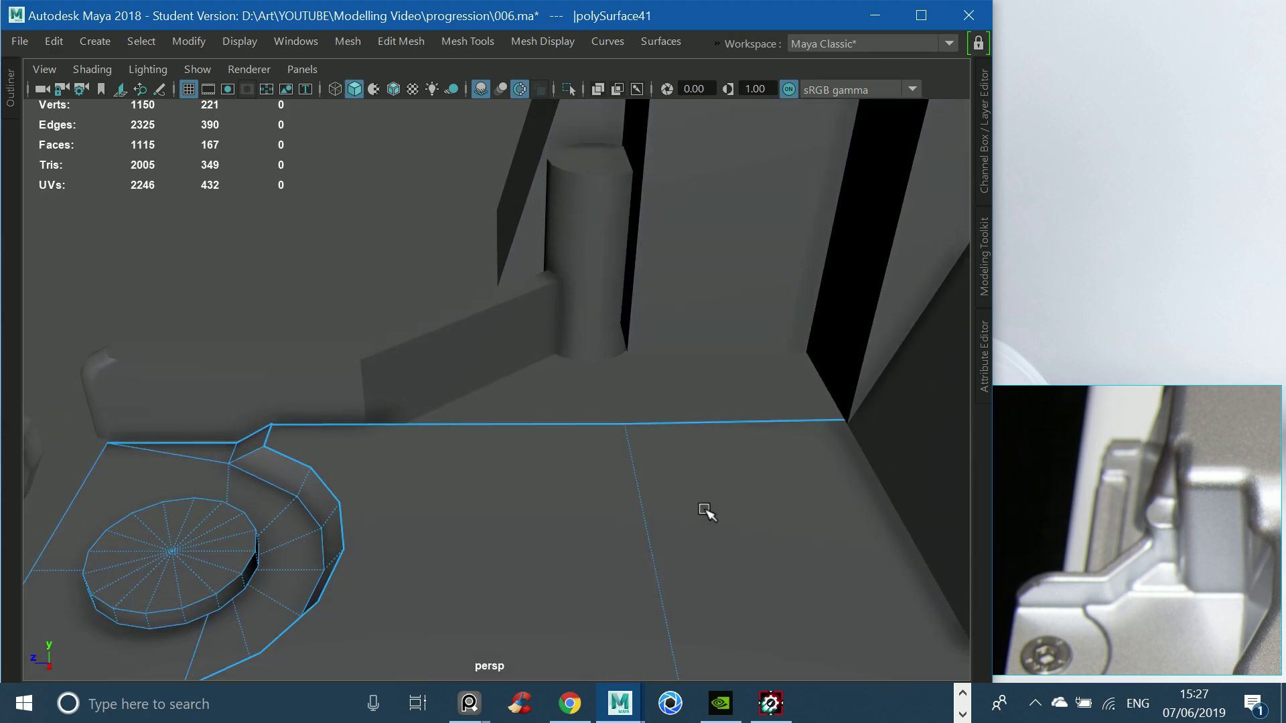
click(102, 41)
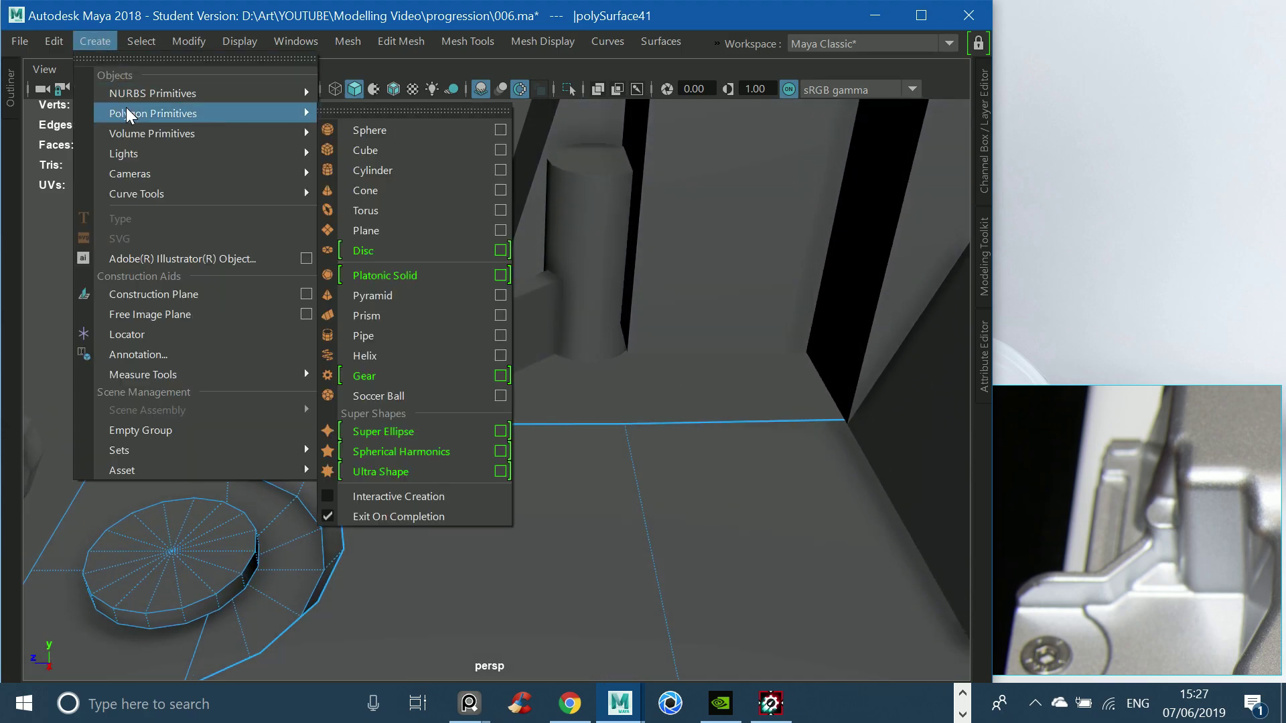
click(399, 147)
key(f)
alt+right_drag(491, 327, 430, 344)
alt+drag(431, 345, 411, 299)
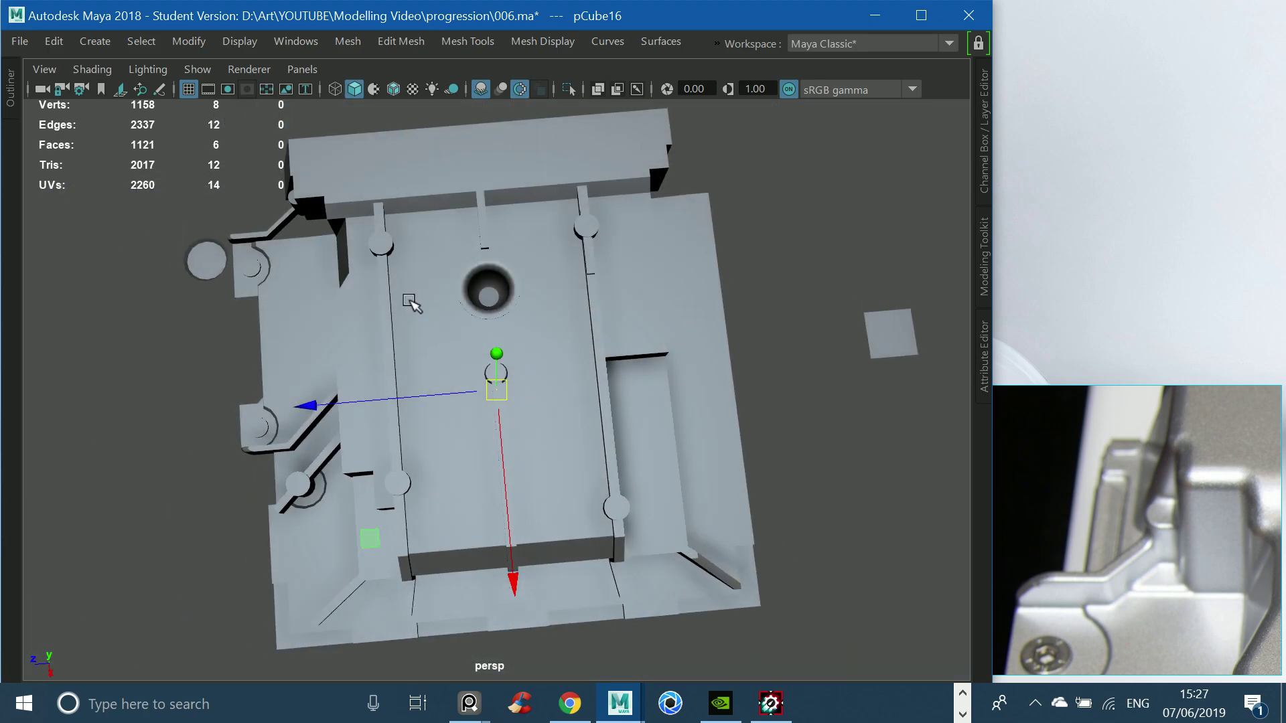
alt+right_drag(410, 299, 495, 379)
mouse_move(494, 379)
alt+mouse_down()
mouse_move(483, 343)
mouse_move(538, 383)
alt+mouse_up()
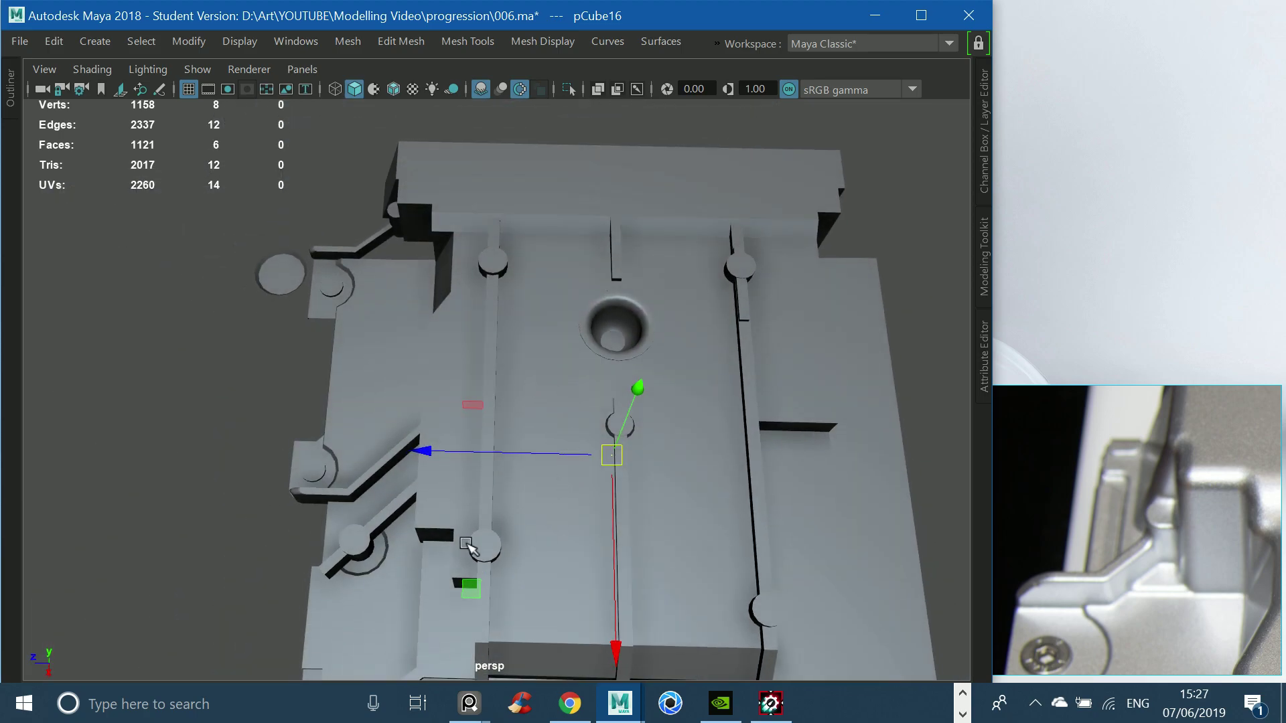
drag(611, 456, 278, 394)
key(f)
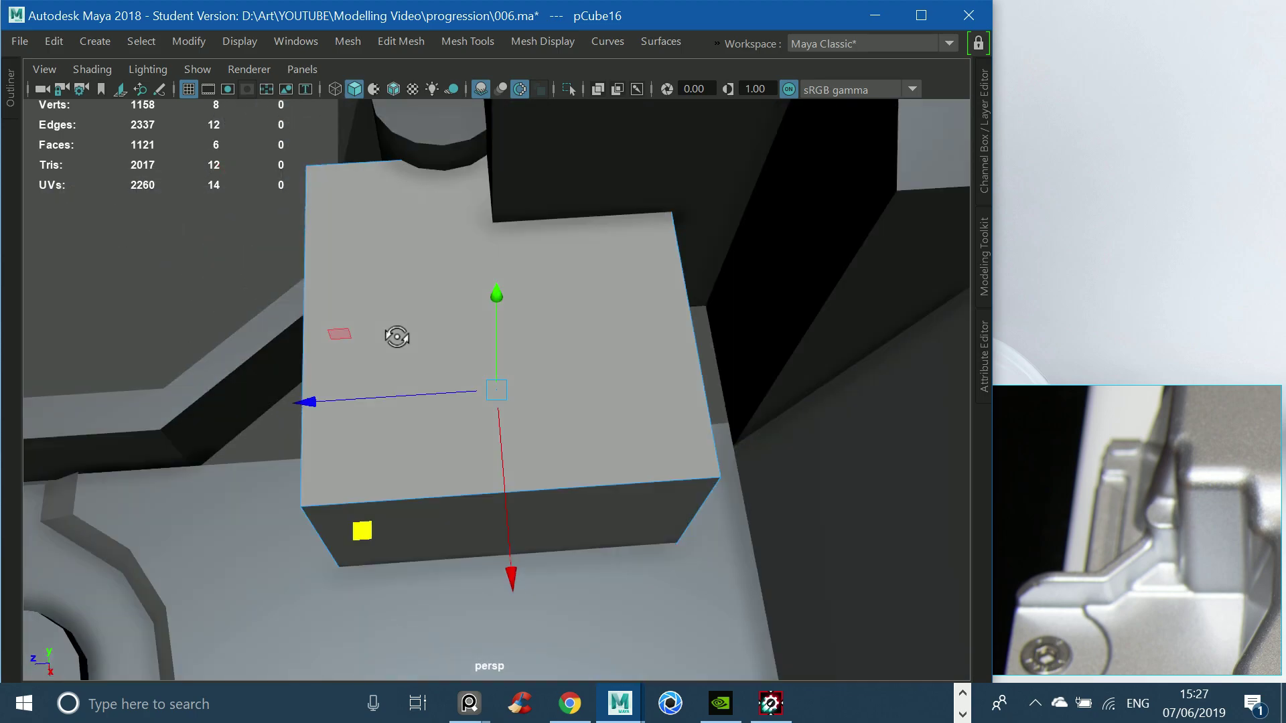
Flatten the cube into a slab by lowering its top vertices.
key(r)
mouse_move(522, 406)
alt+right_down()
mouse_move(315, 344)
mouse_move(483, 379)
alt+right_up()
alt+drag(482, 379, 356, 278)
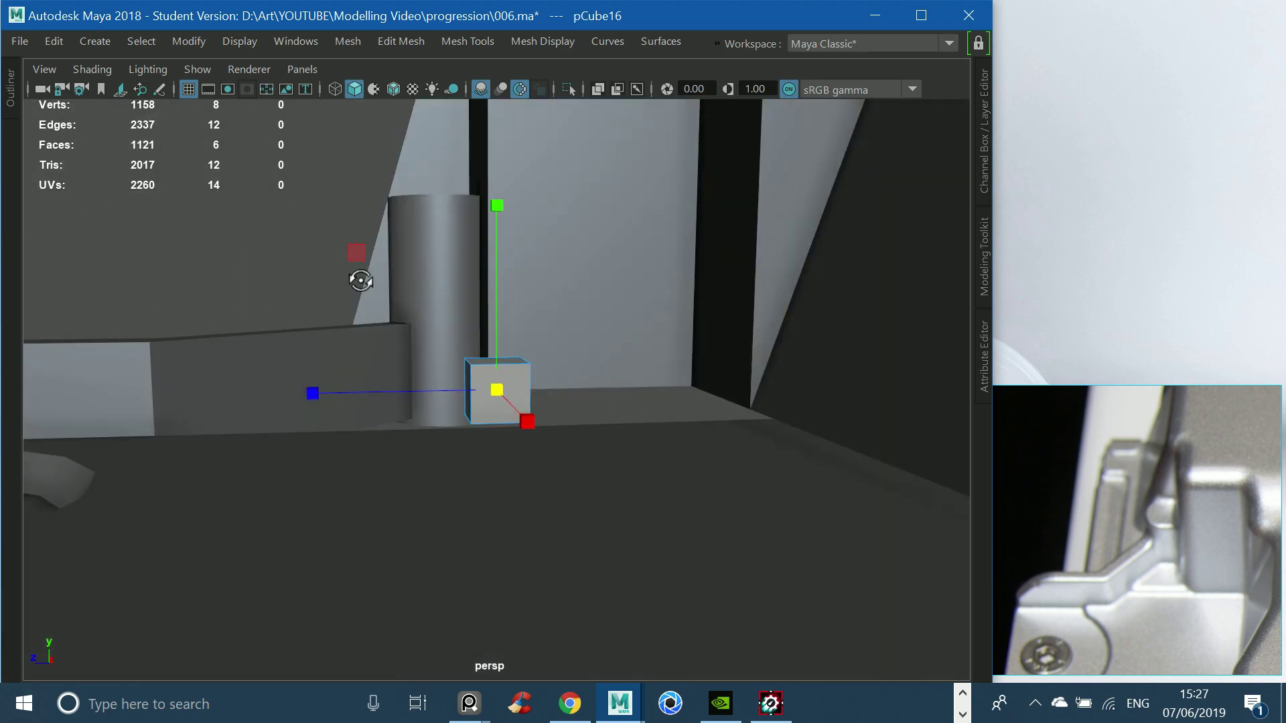
alt+right_drag(355, 278, 502, 414)
key(F9)
drag(628, 473, 442, 409)
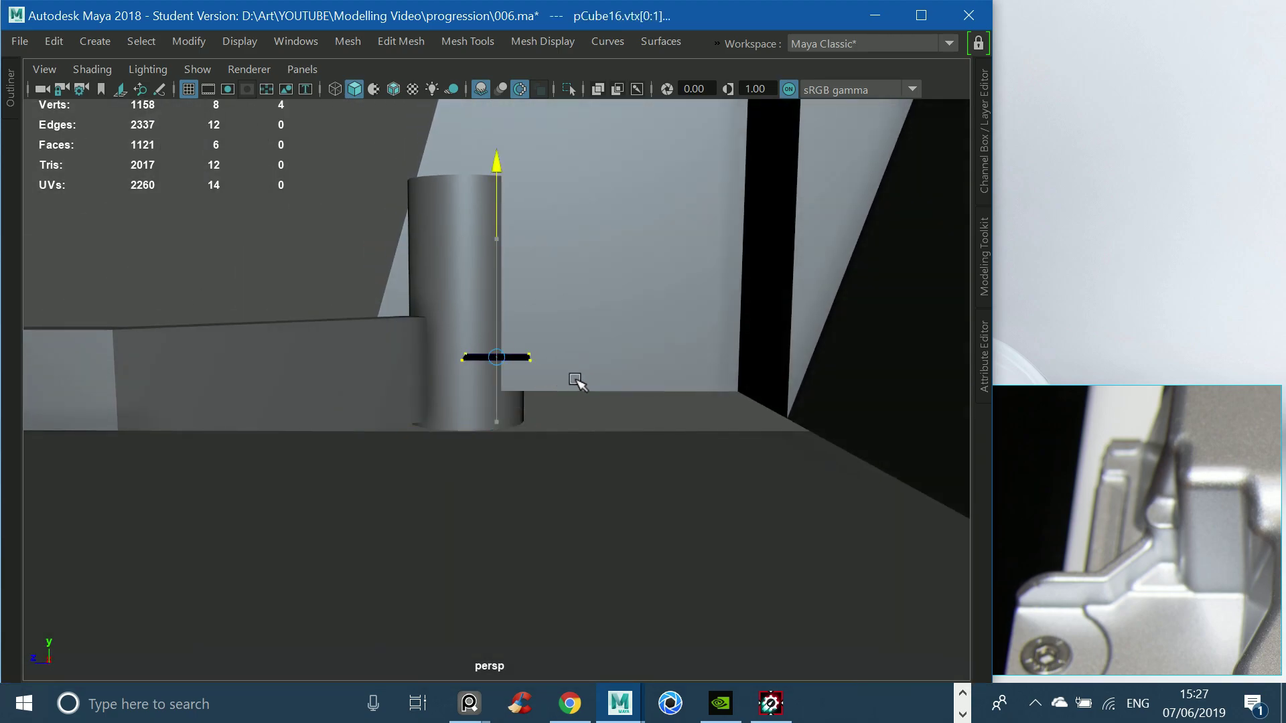
mouse_move(755, 382)
alt+mouse_down()
mouse_move(562, 377)
mouse_move(439, 355)
alt+mouse_up()
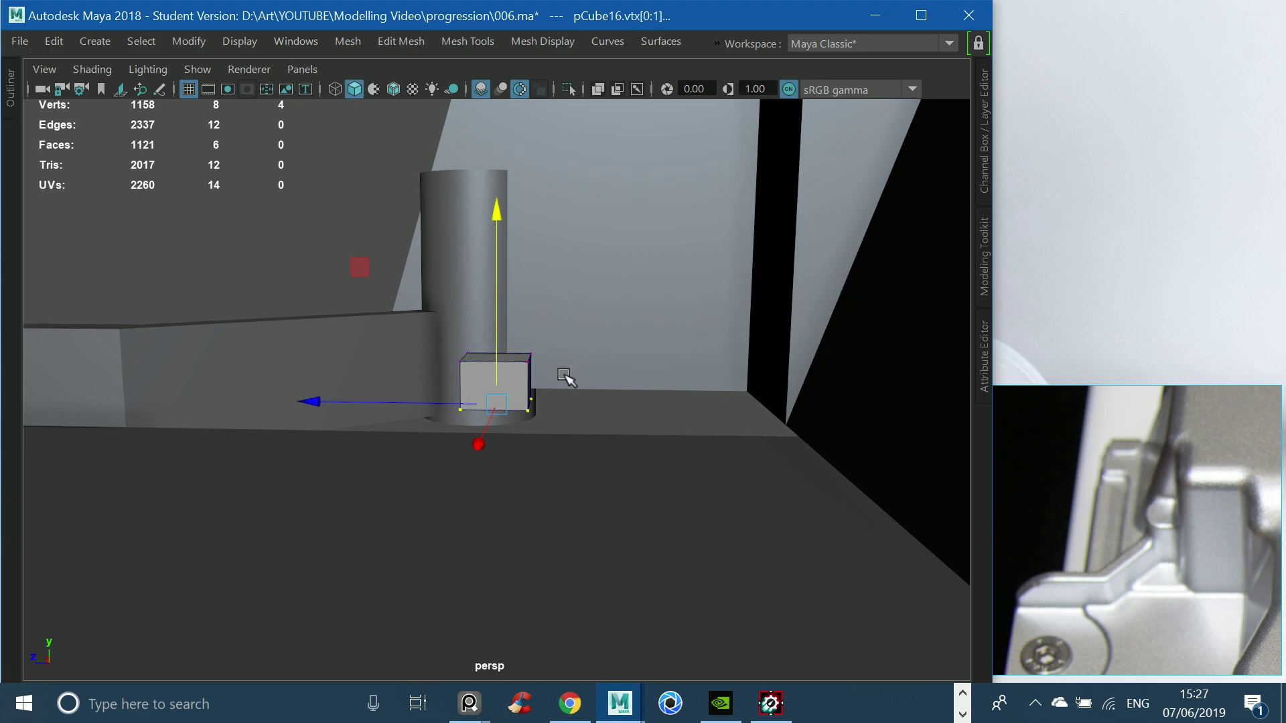
drag(502, 296, 488, 439)
click(489, 440)
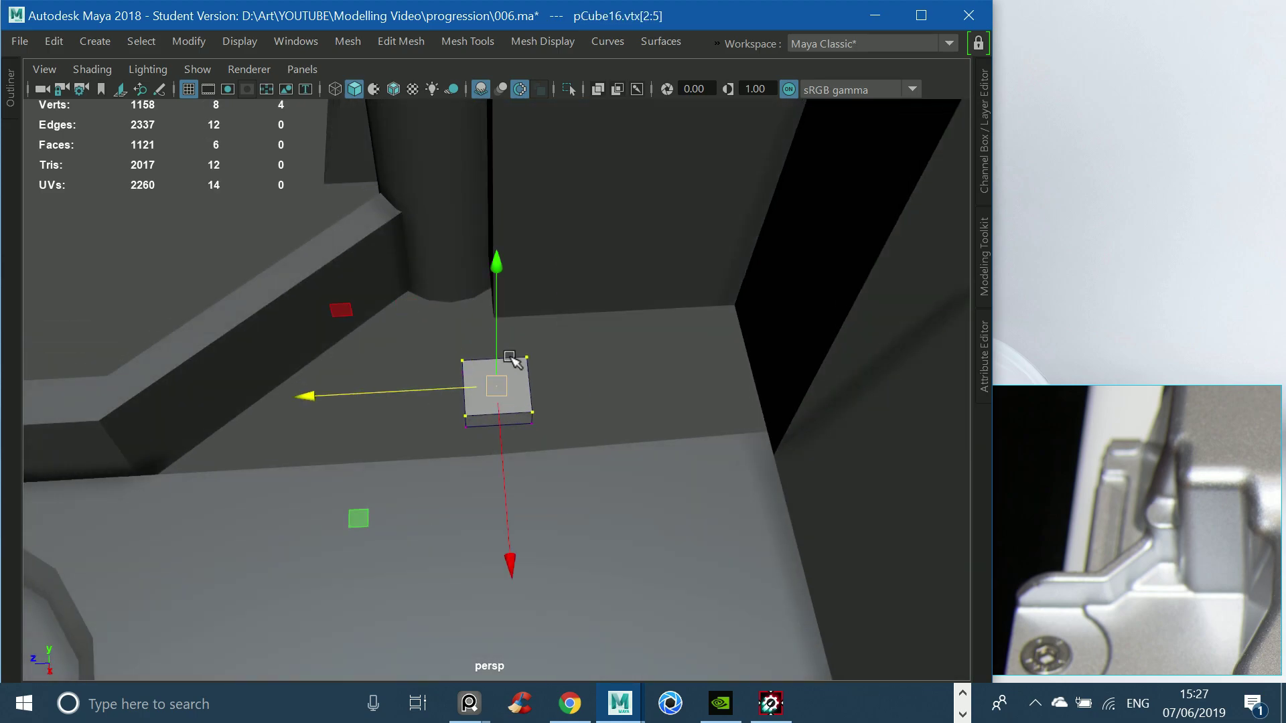
Slant the slab's side into a wedge and extend its right end toward the wall.
mouse_move(407, 377)
mouse_down()
mouse_move(545, 468)
mouse_move(494, 542)
mouse_up()
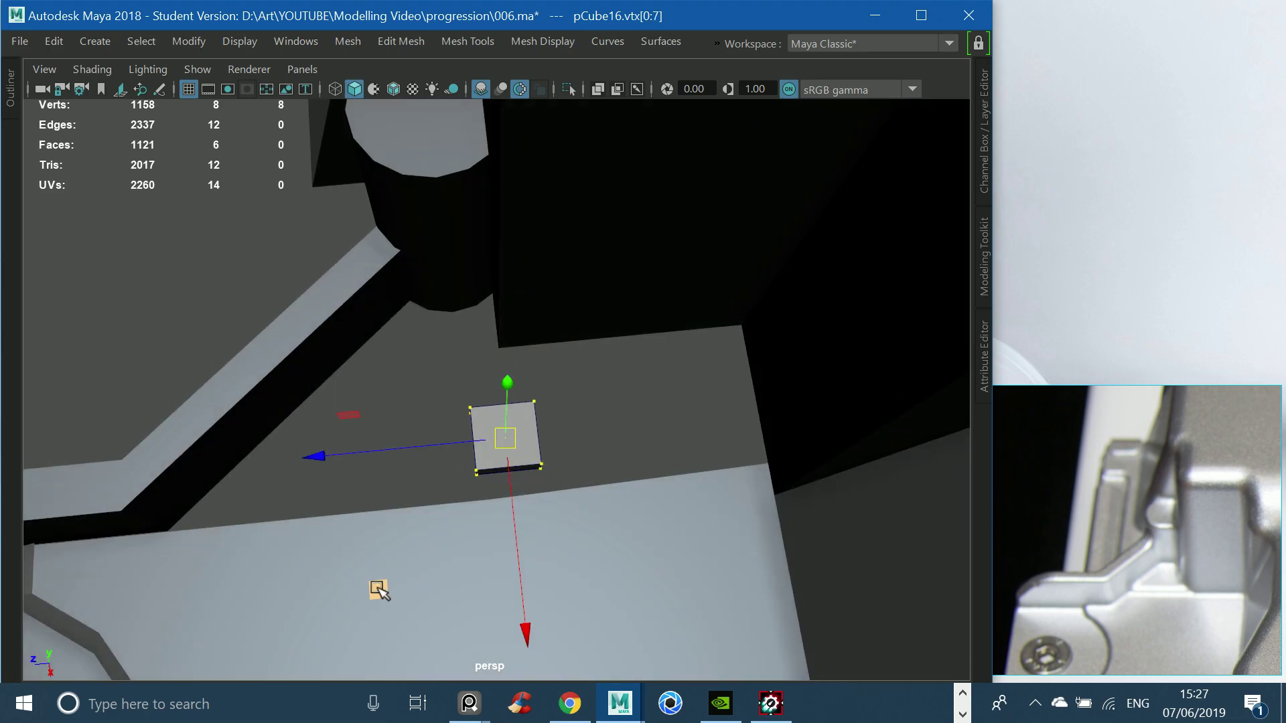
middle_drag(379, 589, 322, 452)
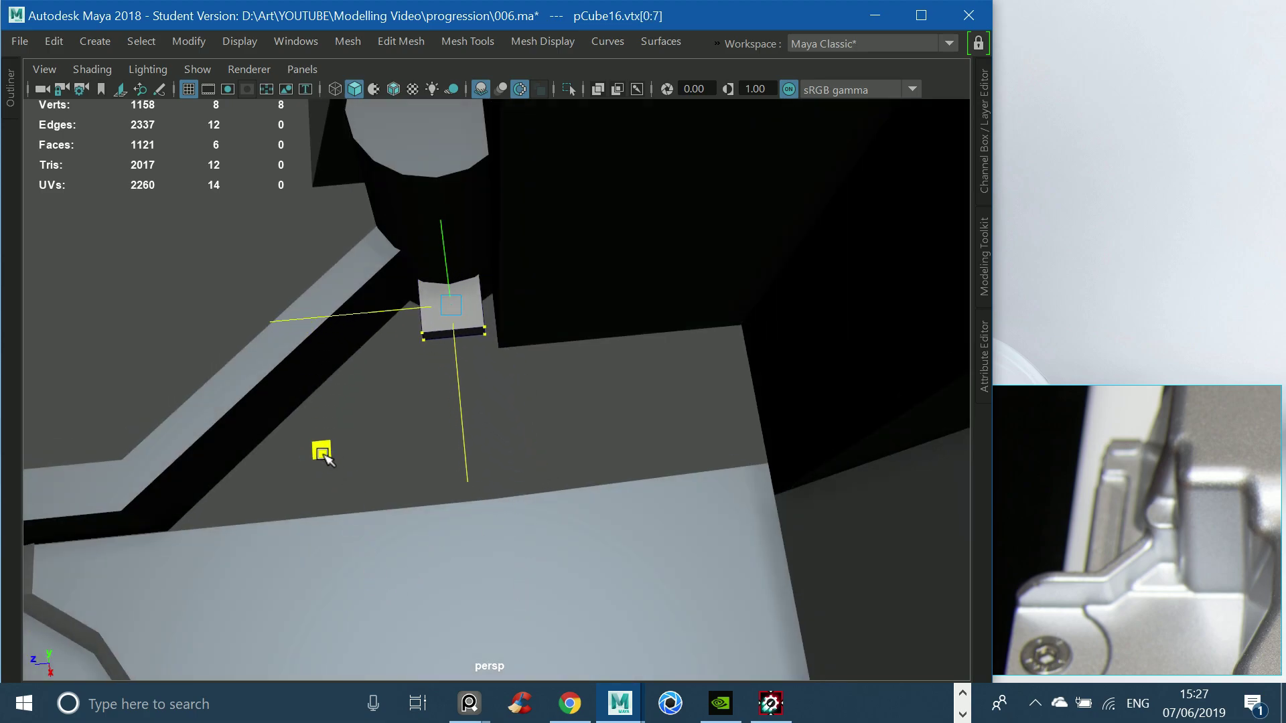
mouse_move(409, 328)
alt+mouse_down()
mouse_move(508, 390)
mouse_move(425, 275)
mouse_move(445, 322)
mouse_move(370, 288)
alt+mouse_up()
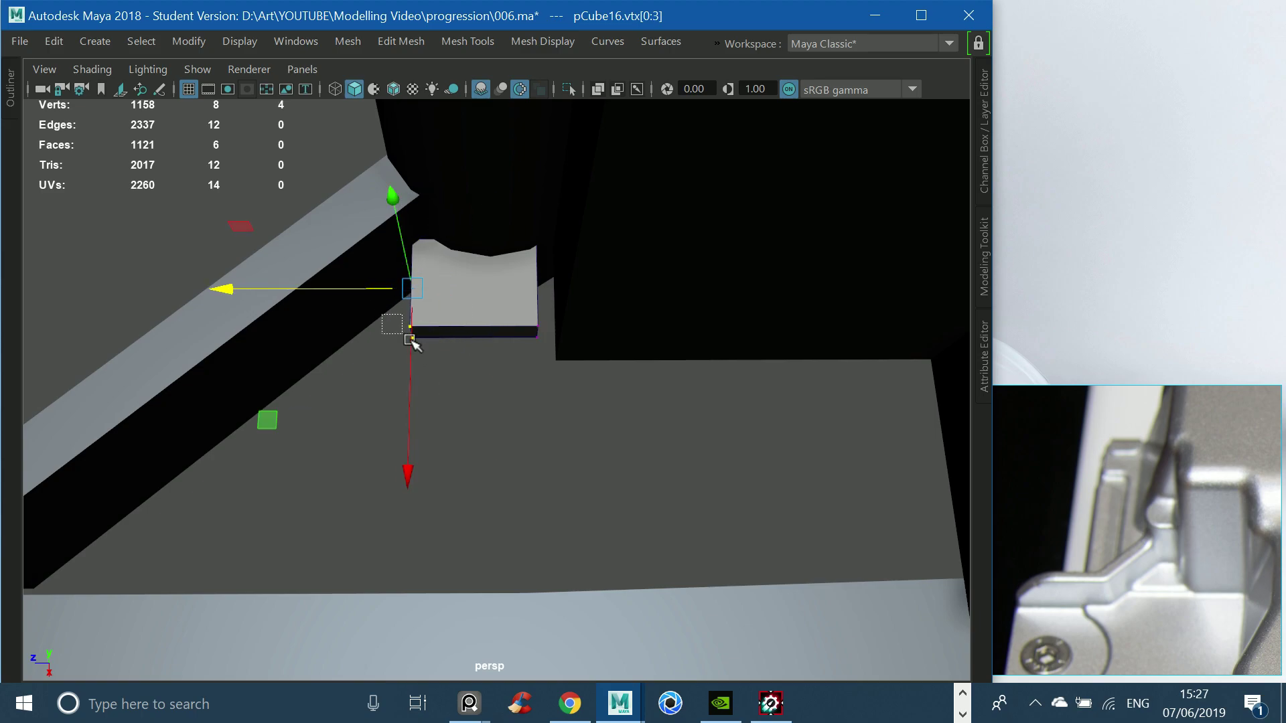
mouse_move(410, 340)
mouse_down()
mouse_move(395, 322)
mouse_move(318, 328)
mouse_up()
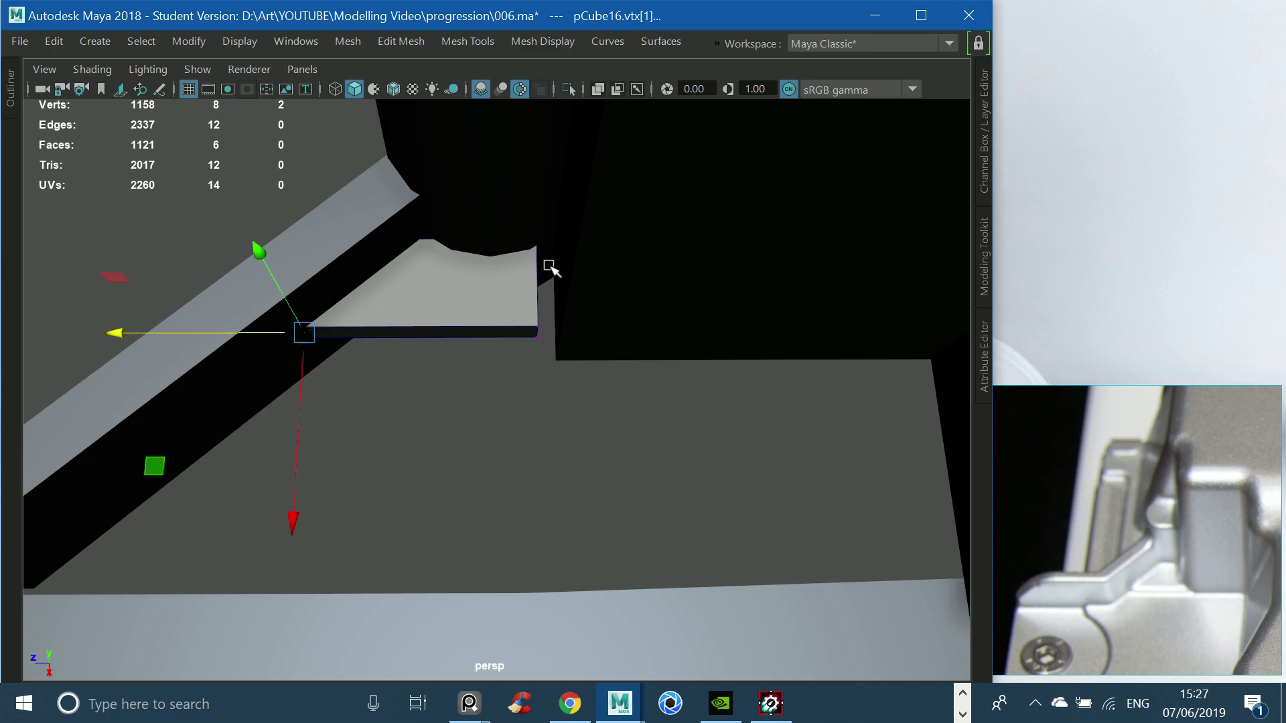
drag(549, 267, 611, 382)
drag(497, 276, 545, 293)
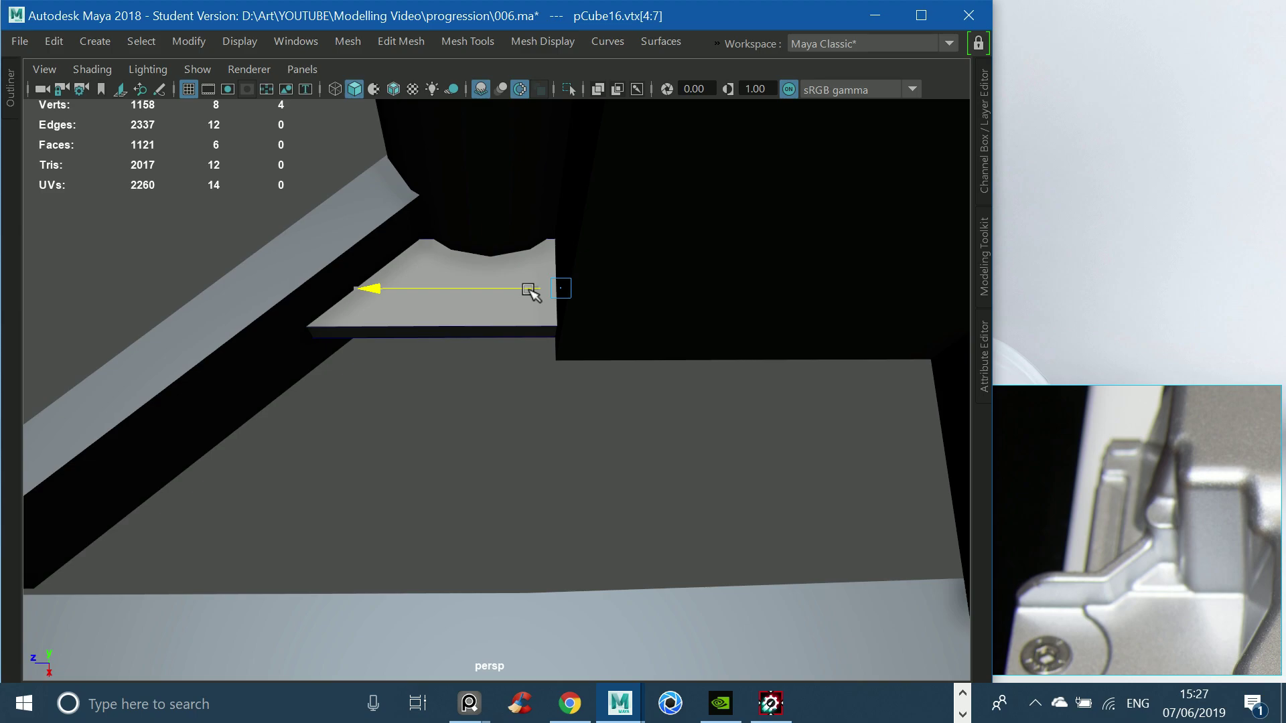
mouse_move(556, 293)
alt+mouse_down()
mouse_move(615, 333)
mouse_move(451, 397)
alt+mouse_up()
Isolate the wedge and delete its three hidden end and back faces.
key(F8)
click(568, 89)
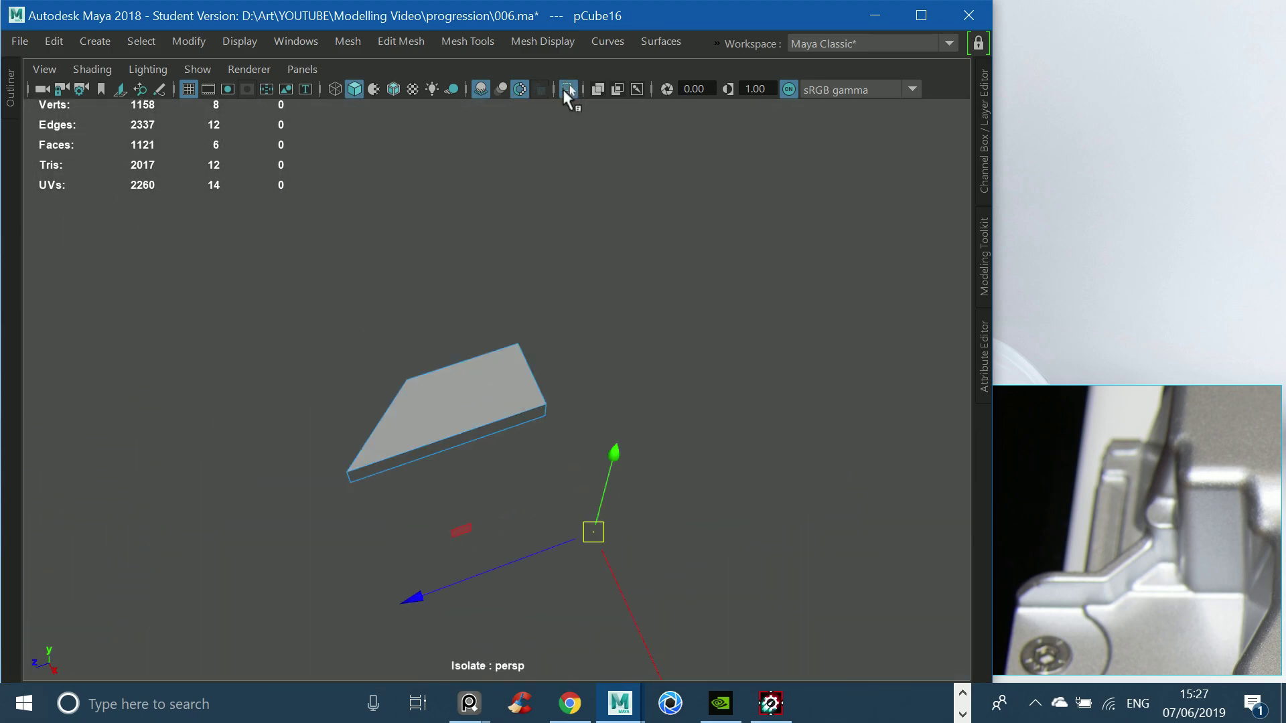
mouse_move(569, 85)
alt+mouse_down()
mouse_move(473, 149)
mouse_move(580, 469)
alt+mouse_up()
click(510, 516)
shift+click(589, 489)
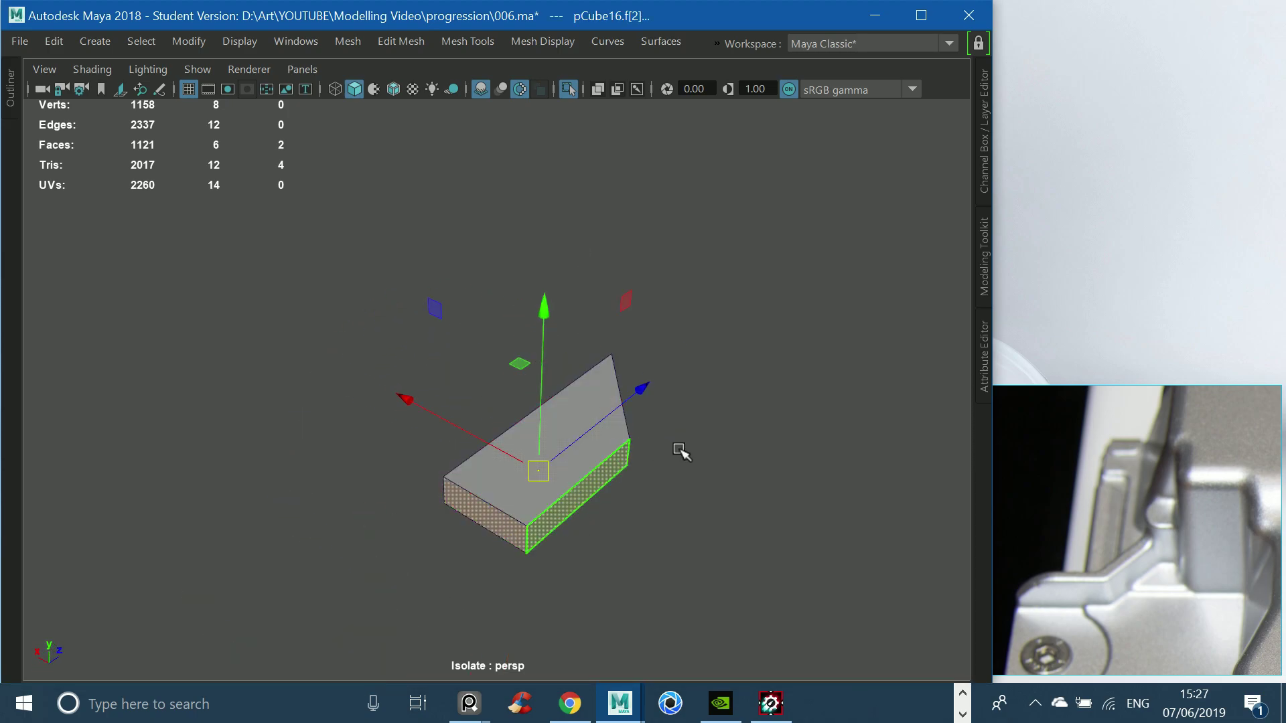
alt+drag(680, 454, 656, 477)
shift+click(648, 475)
key(Delete)
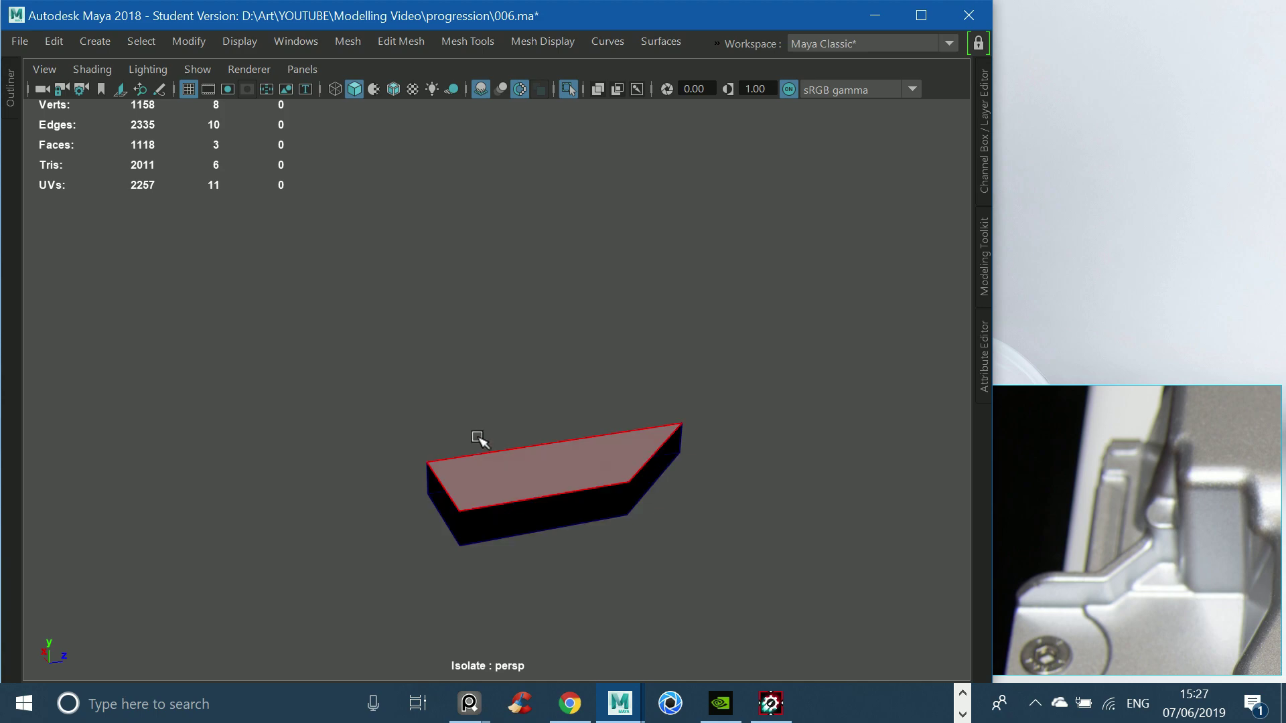
Delete the wedge's bottom face and bring the rest of the model back into view.
mouse_move(479, 438)
alt+mouse_down()
mouse_move(597, 379)
mouse_move(583, 542)
alt+mouse_up()
click(582, 494)
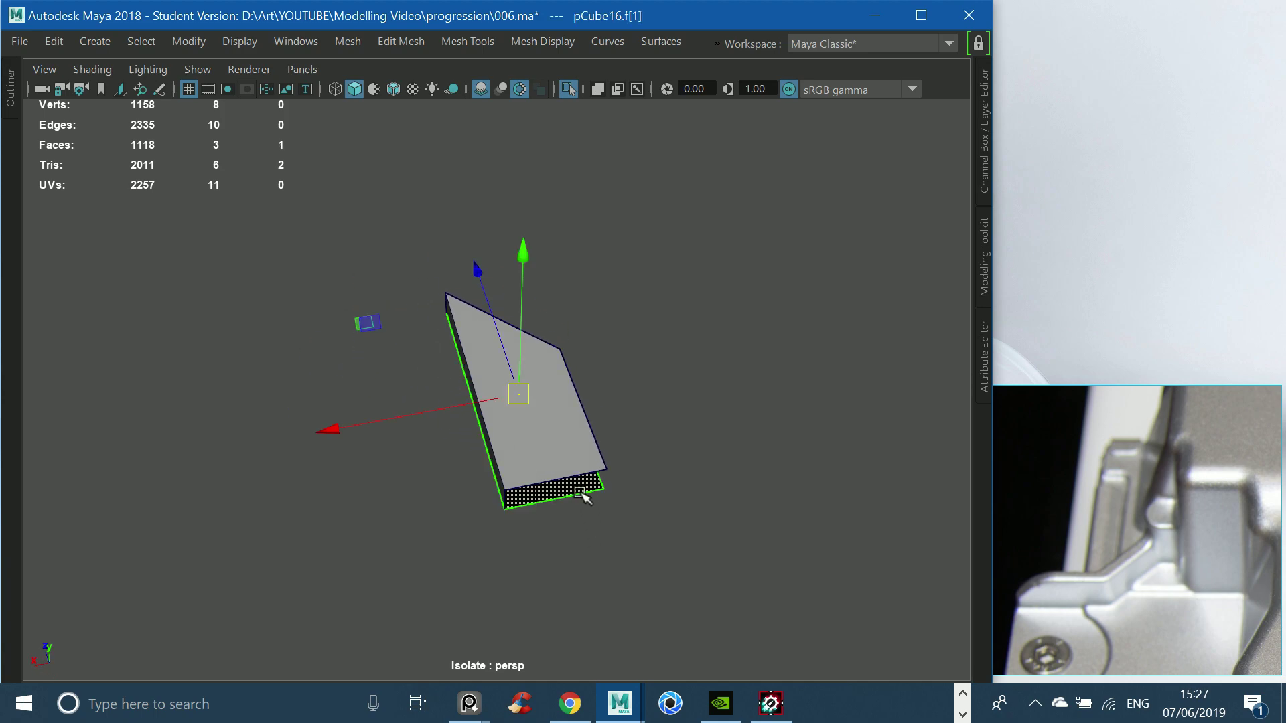
key(Delete)
alt+drag(551, 489, 525, 370)
key(F8)
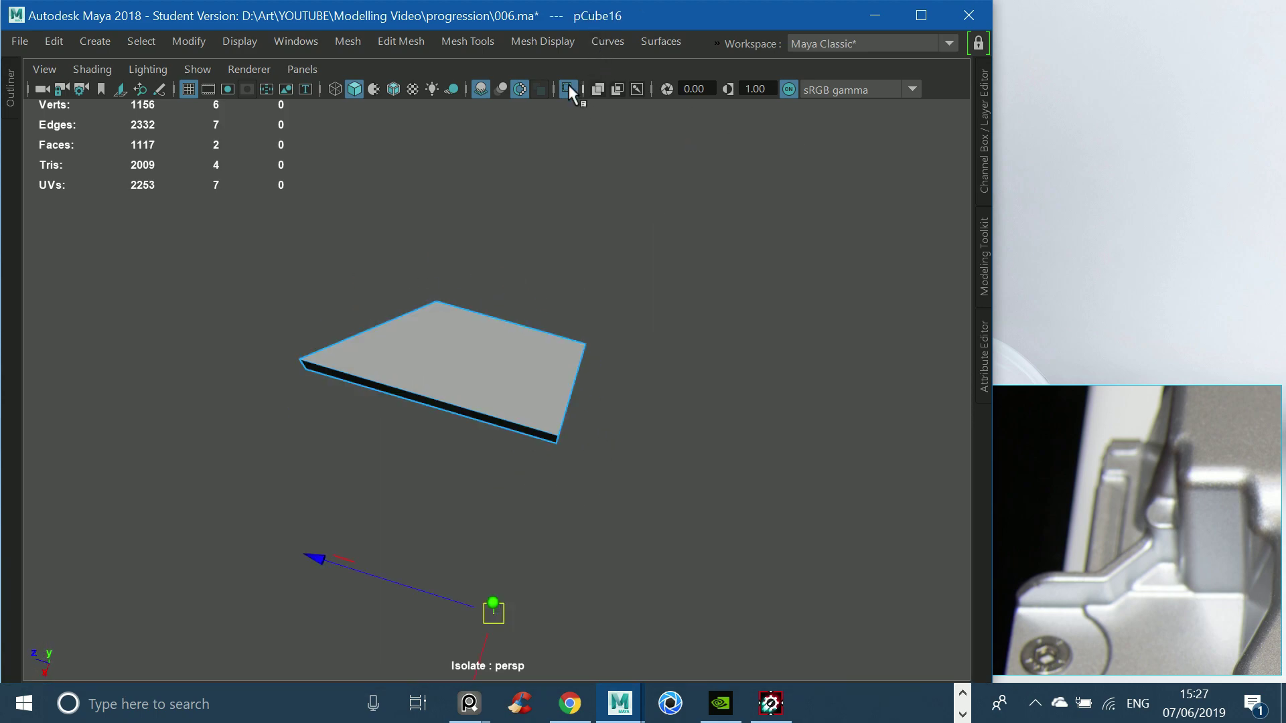
click(568, 89)
Trim two corner vertices so the wedge sits flush beneath the cylindrical post.
alt+drag(646, 308, 613, 276)
drag(361, 268, 402, 278)
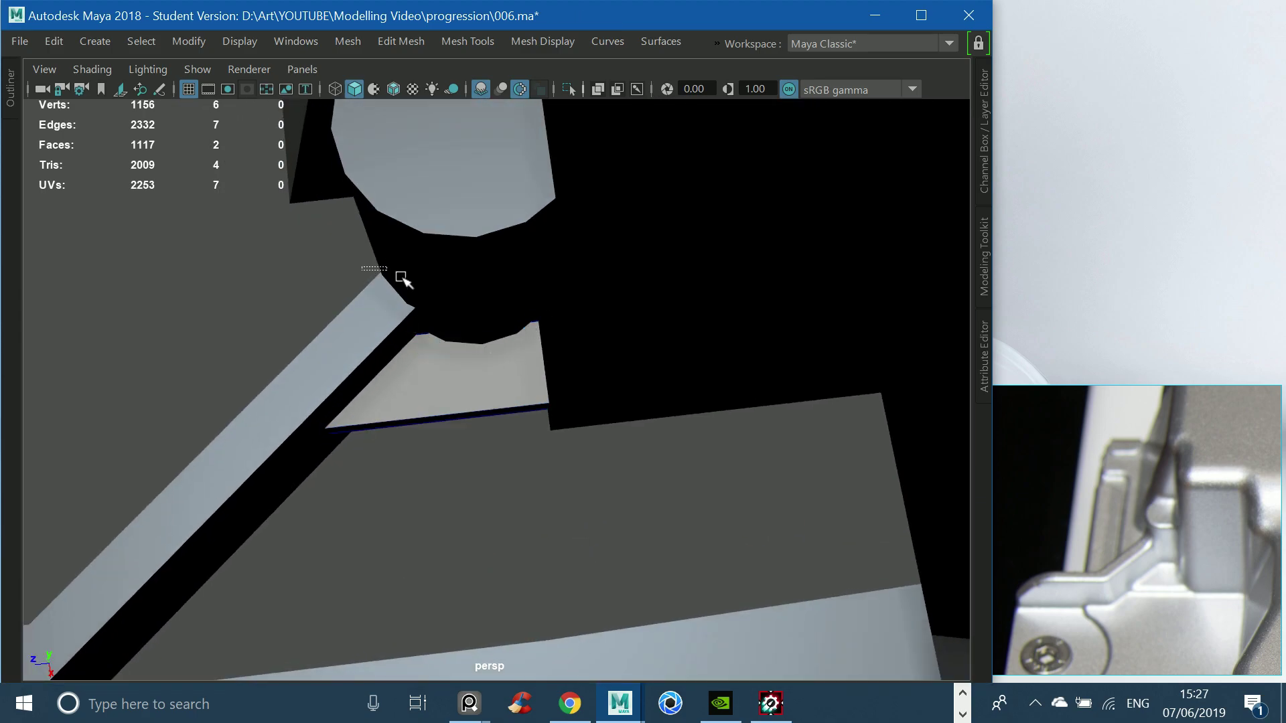
drag(615, 356, 615, 357)
alt+drag(615, 358, 477, 375)
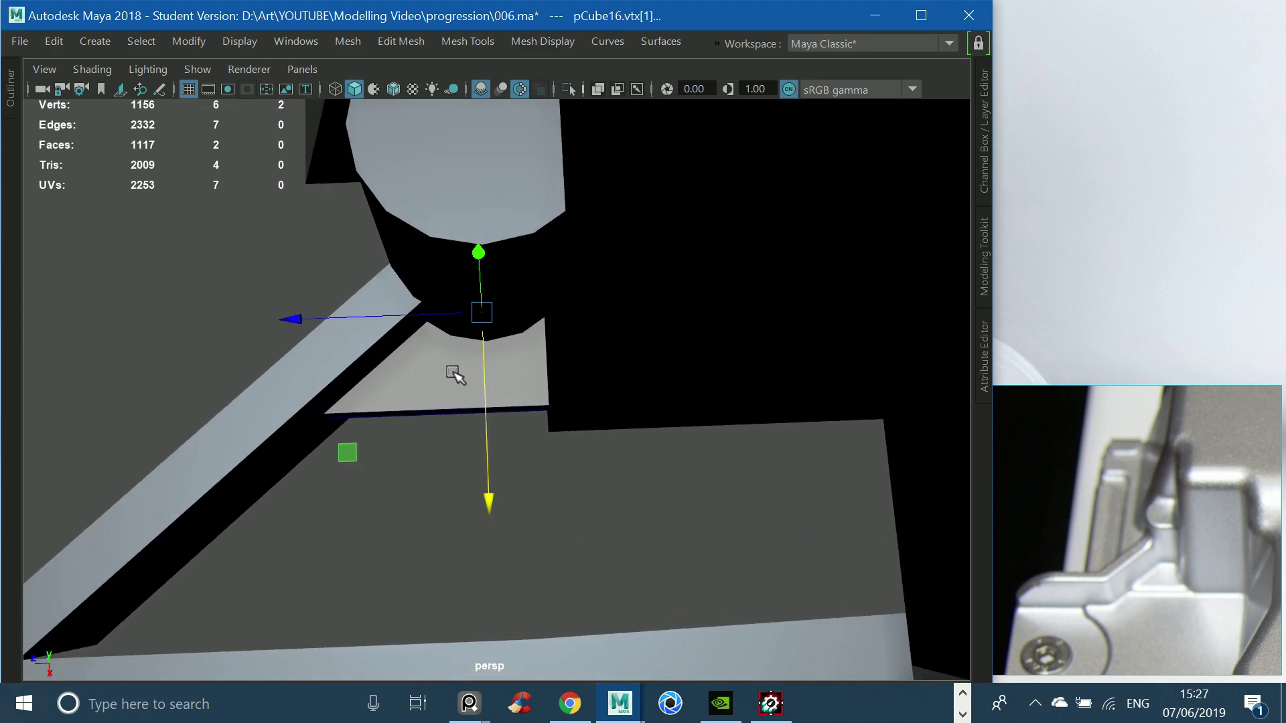
key(F8)
mouse_move(517, 311)
alt+mouse_down()
mouse_move(643, 289)
mouse_move(646, 267)
mouse_move(340, 269)
mouse_move(459, 295)
mouse_move(445, 250)
mouse_move(477, 279)
mouse_move(241, 138)
alt+mouse_up()
mouse_move(241, 138)
alt+right_down()
mouse_move(411, 248)
mouse_move(433, 290)
alt+right_up()
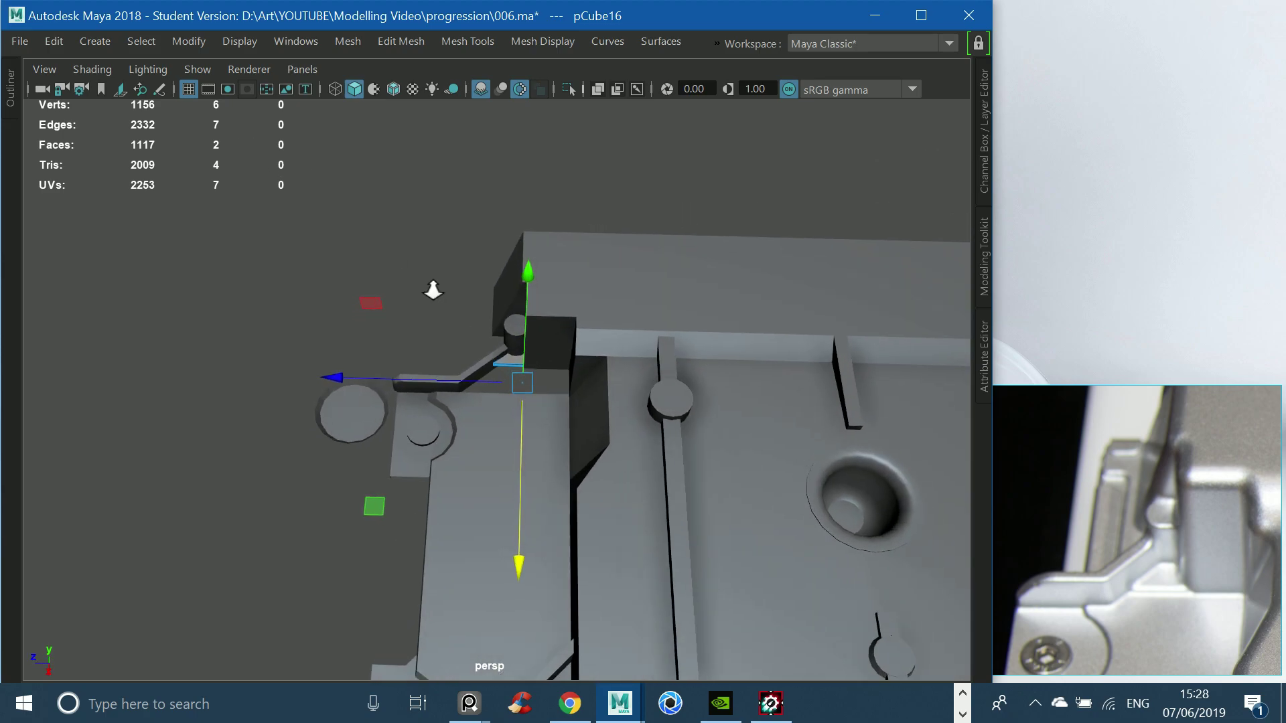